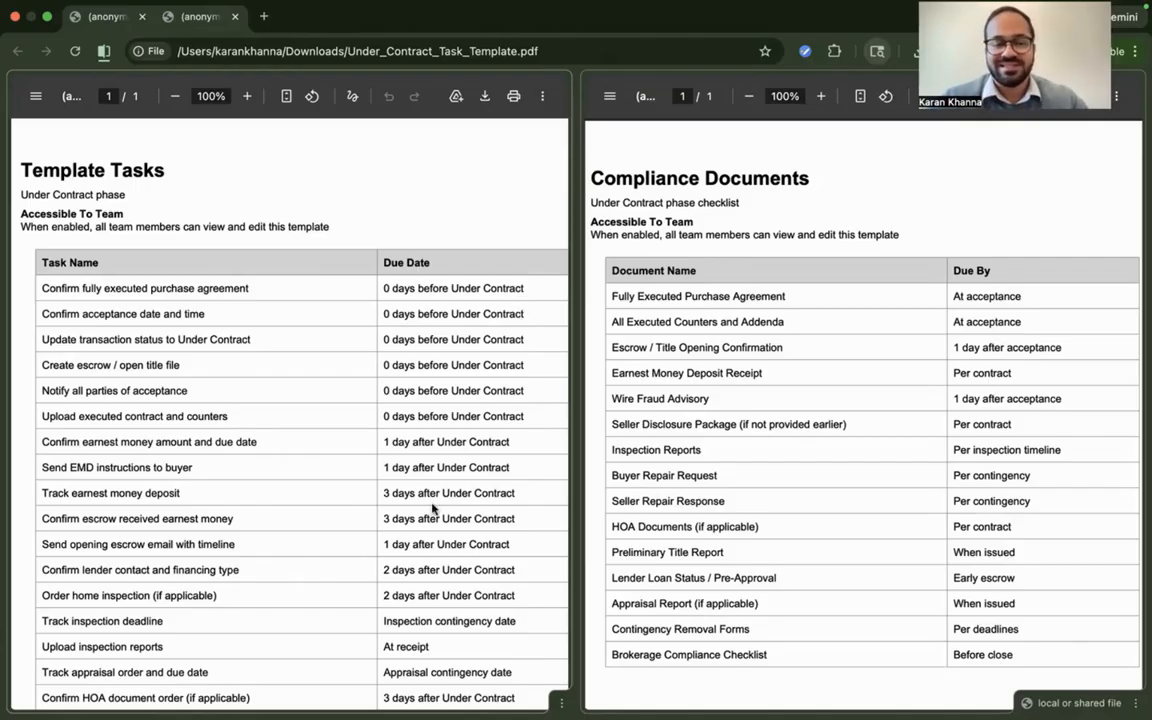
{"action": "scroll", "coordinate": [432, 509], "scroll_direction": "down", "scroll_amount": 4}
{"action": "scroll", "coordinate": [432, 509], "scroll_direction": "up", "scroll_amount": 4}
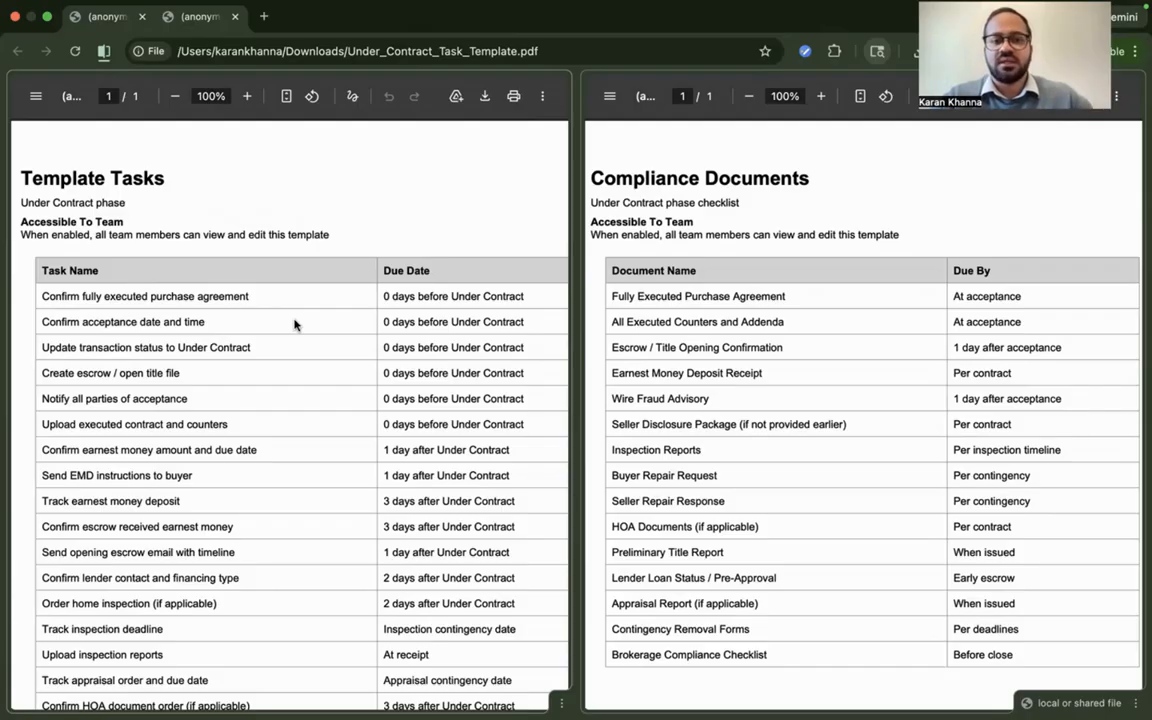
{"action": "scroll", "coordinate": [290, 410], "scroll_direction": "down", "scroll_amount": 2}
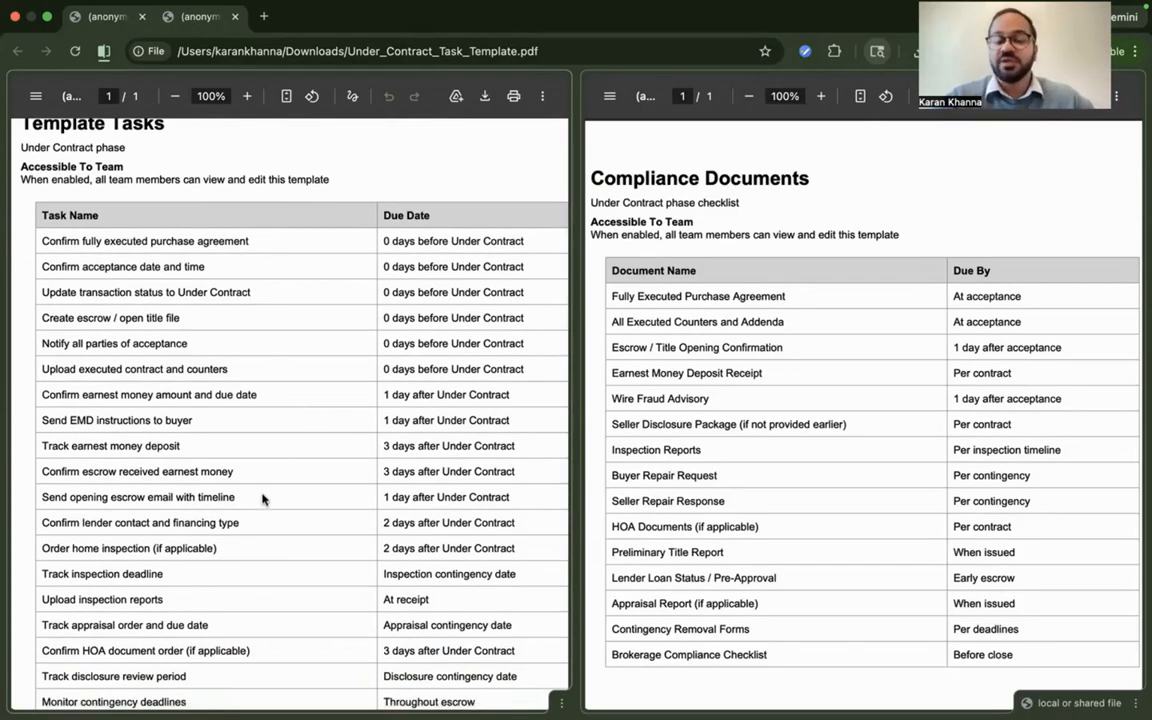
{"action": "scroll", "coordinate": [338, 370], "scroll_direction": "up", "scroll_amount": 2}
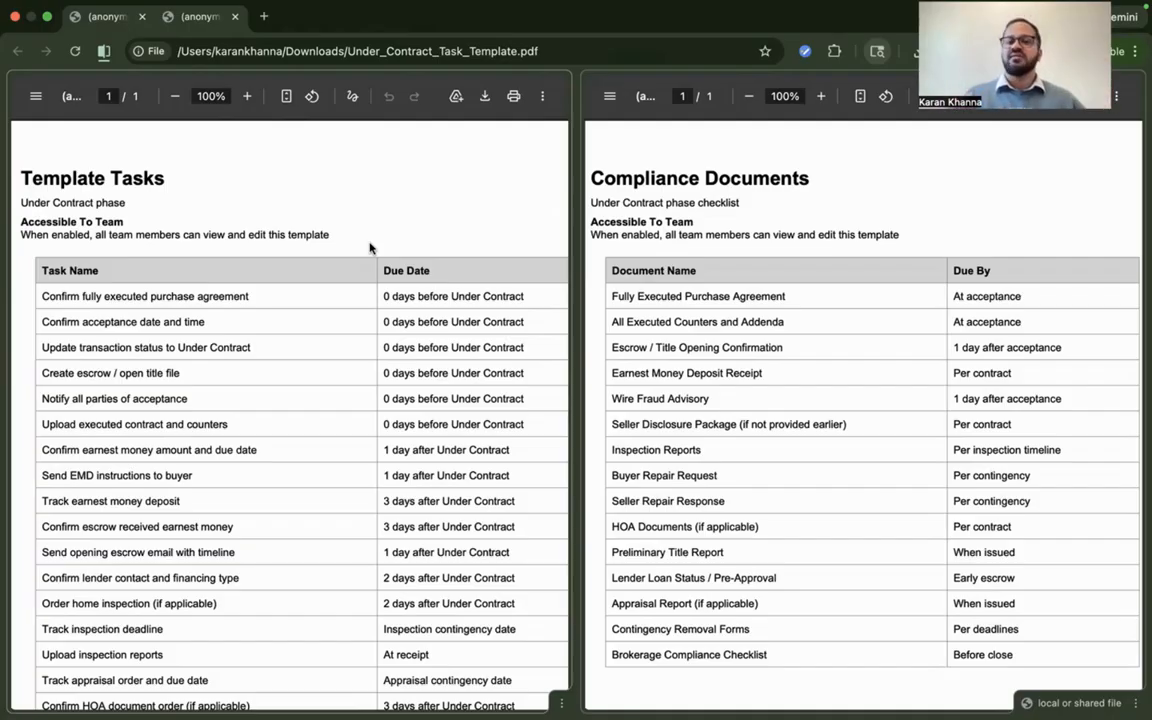
{"action": "left_click_drag", "start_coordinate": [45, 245], "coordinate": [501, 622]}
{"action": "left_click", "coordinate": [440, 213]}
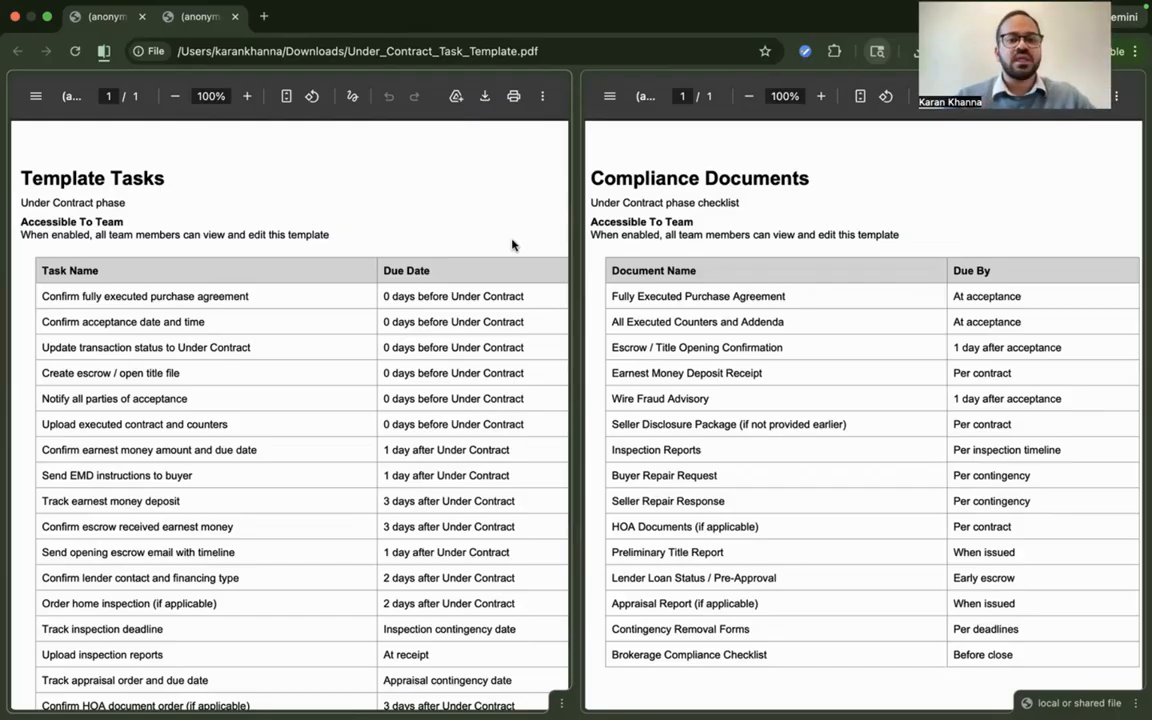
Step: Switch to ListedKit and start uploading a compliance template from an existing checklist document
{"action": "key", "text": "ctrl+Right"}
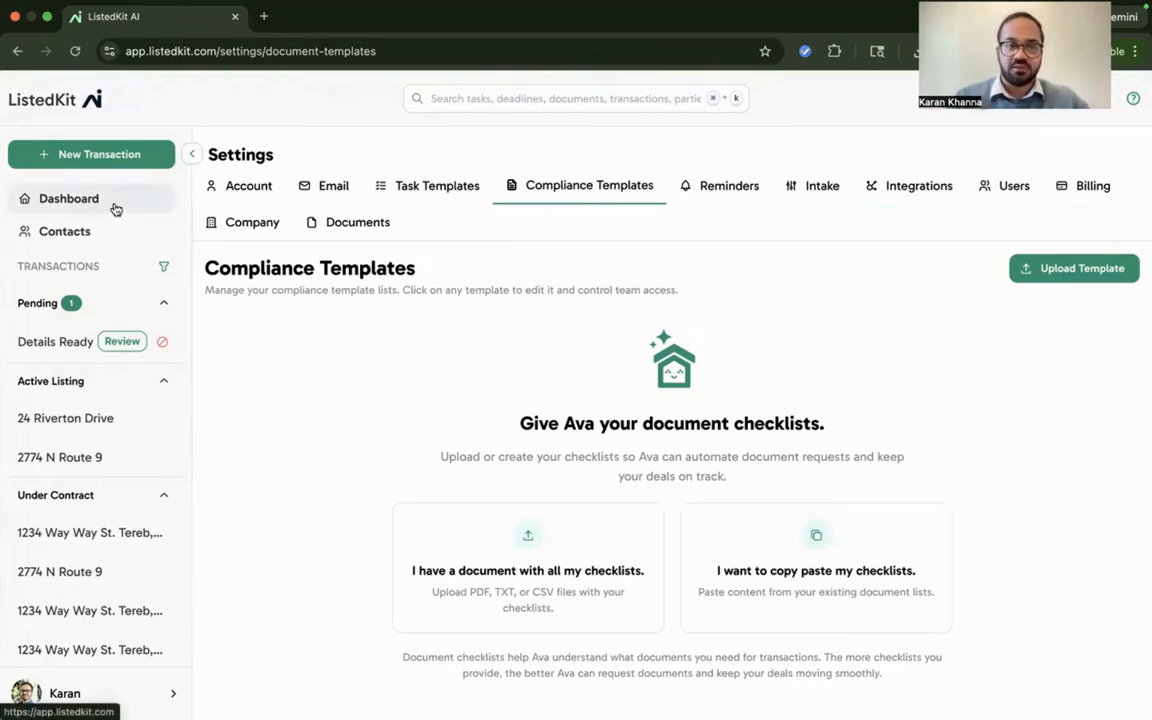
{"action": "left_click", "coordinate": [100, 694]}
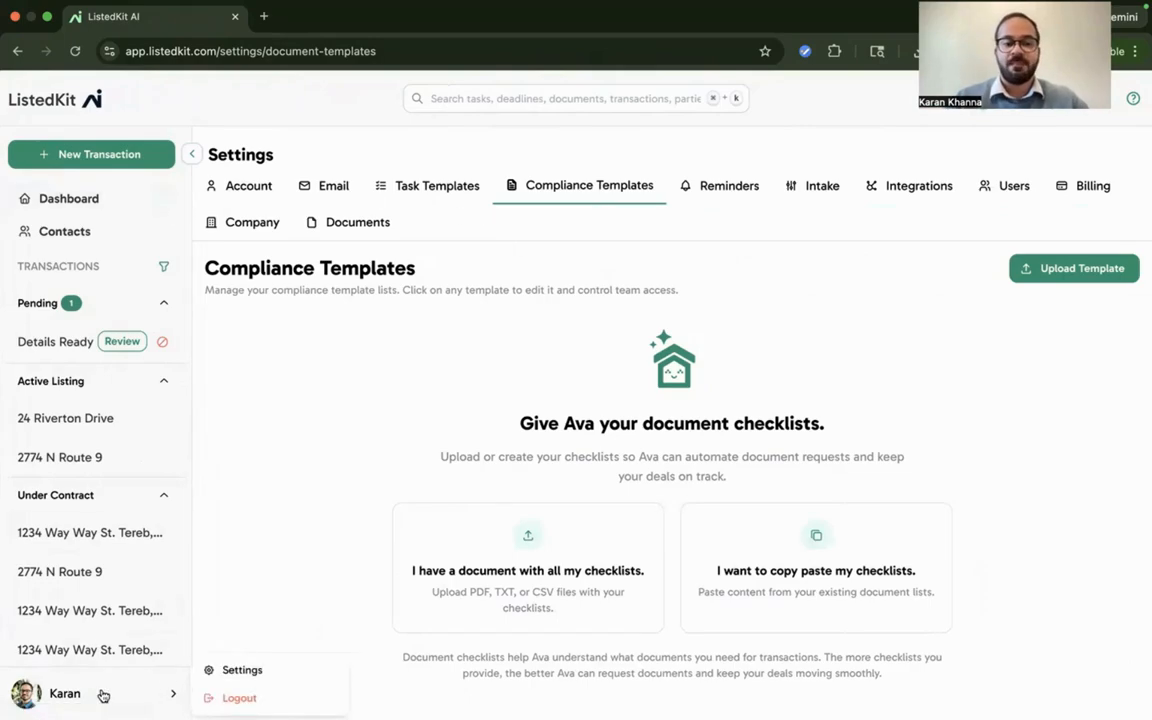
{"action": "left_click", "coordinate": [220, 554]}
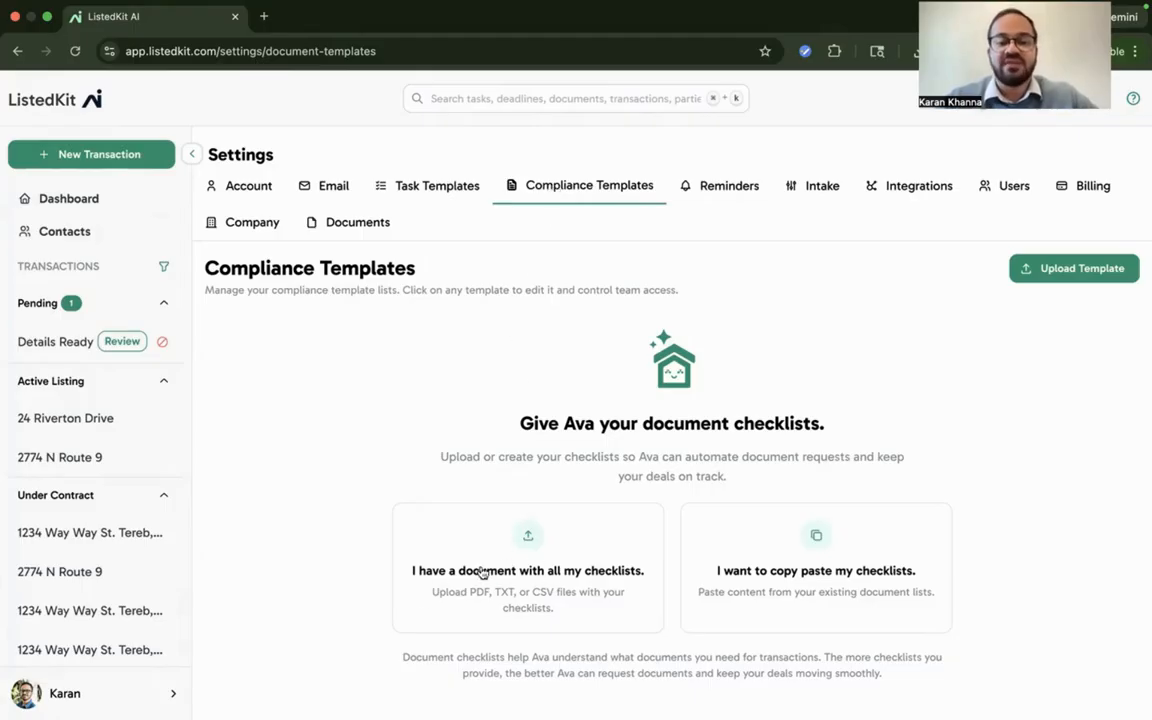
{"action": "left_click", "coordinate": [552, 577]}
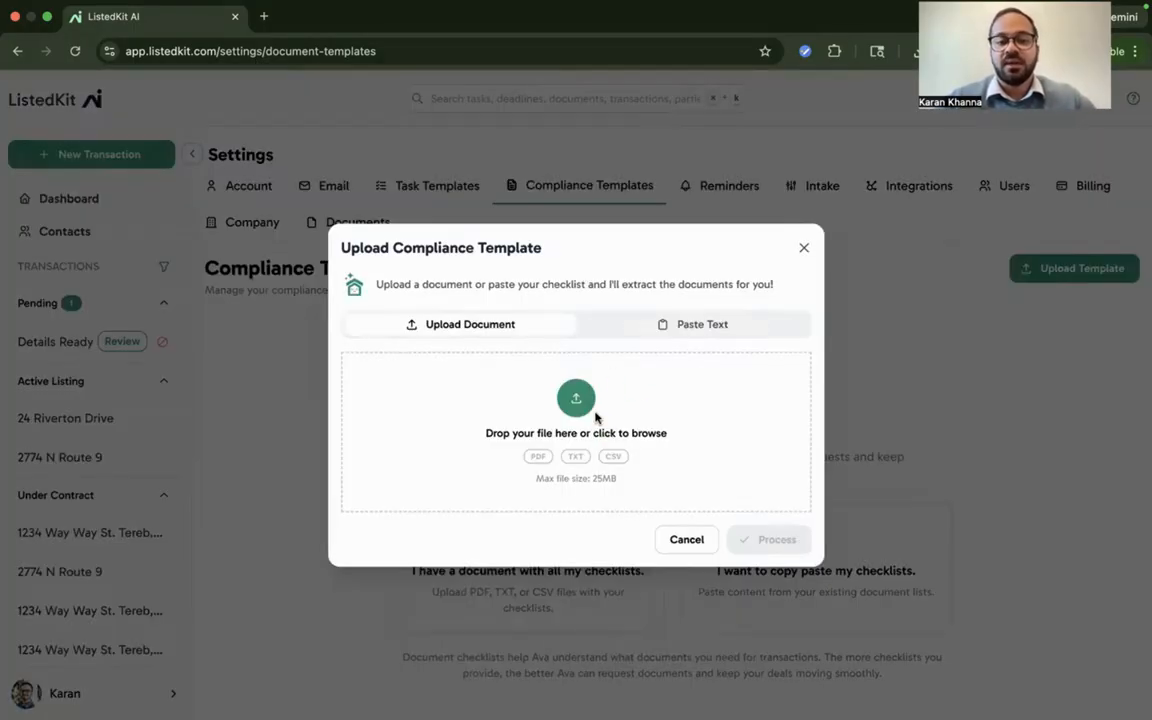
{"action": "left_click", "coordinate": [590, 415]}
{"action": "left_click", "coordinate": [268, 216]}
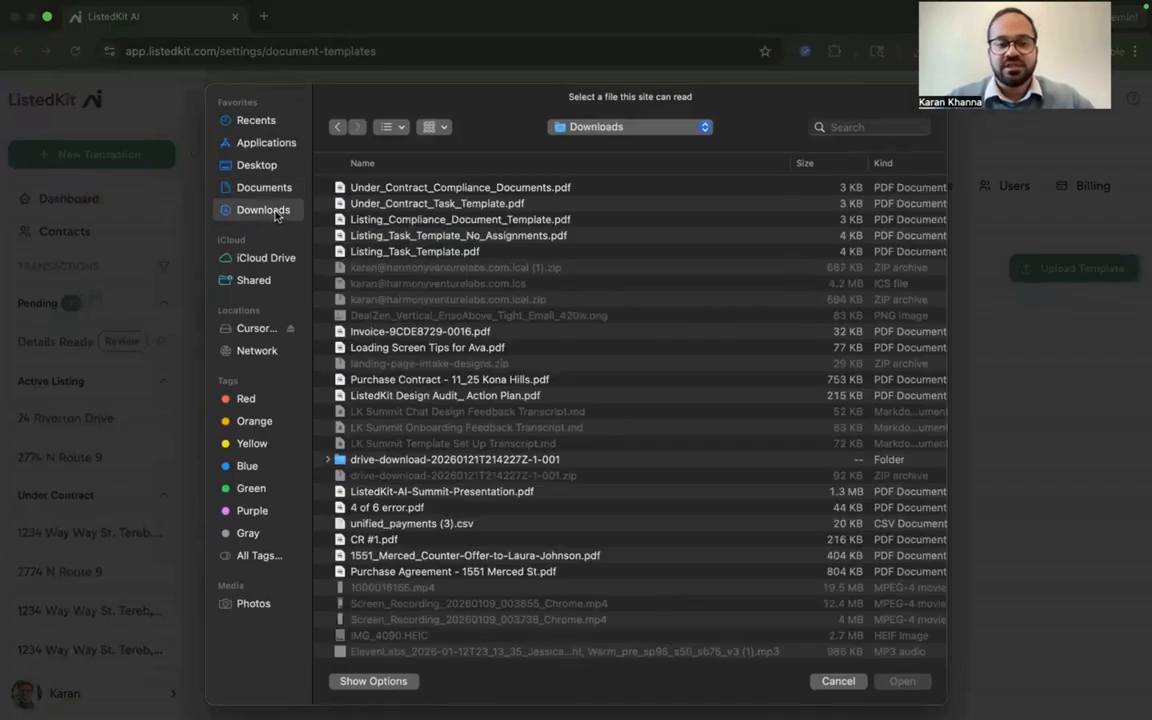
{"action": "key", "text": "Down"}
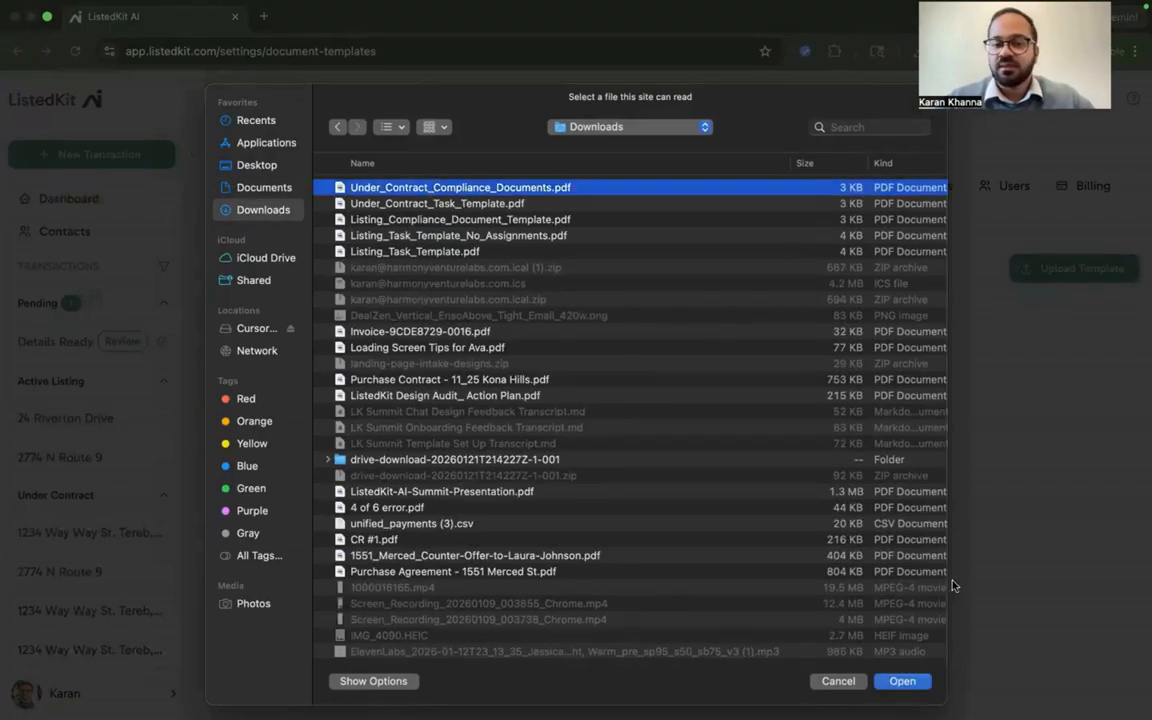
{"action": "left_click", "coordinate": [905, 682]}
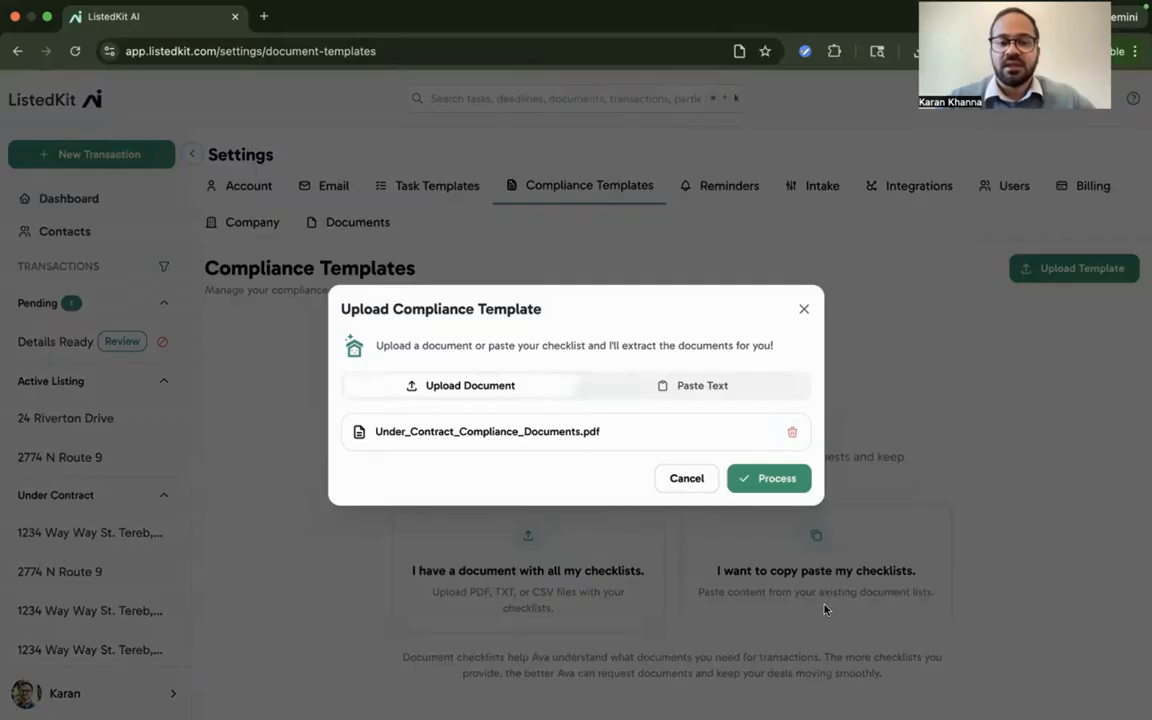
{"action": "left_click", "coordinate": [791, 434]}
{"action": "left_click", "coordinate": [712, 327]}
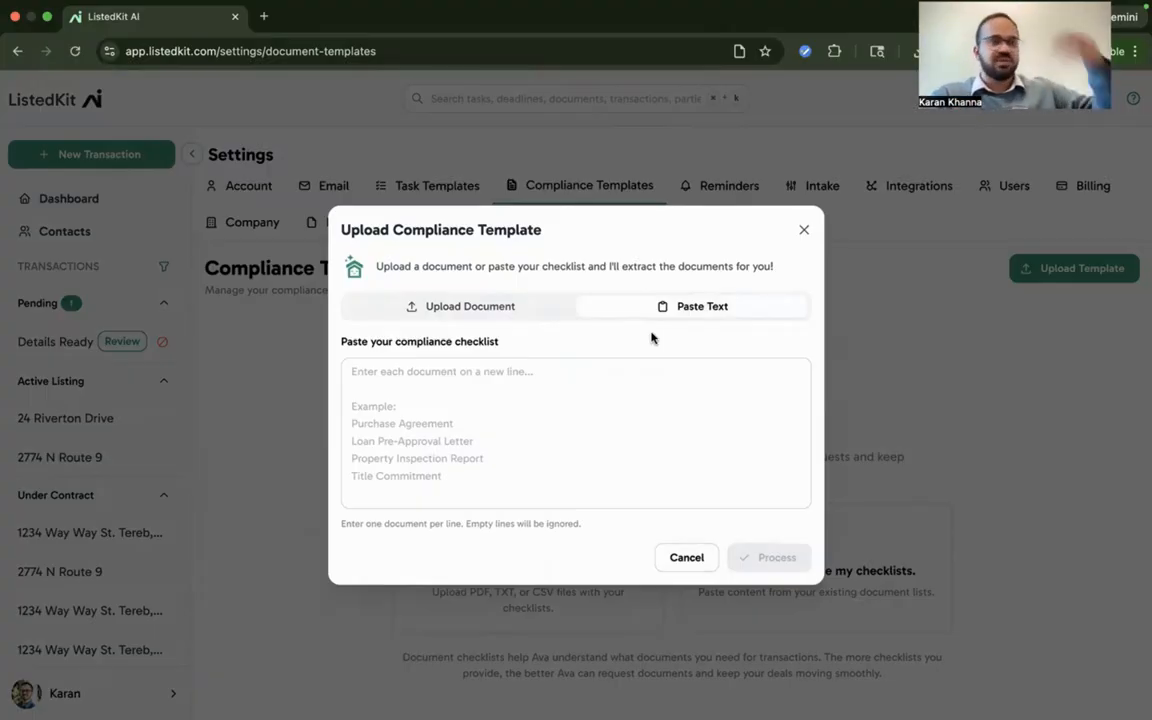
{"action": "left_click", "coordinate": [505, 393]}
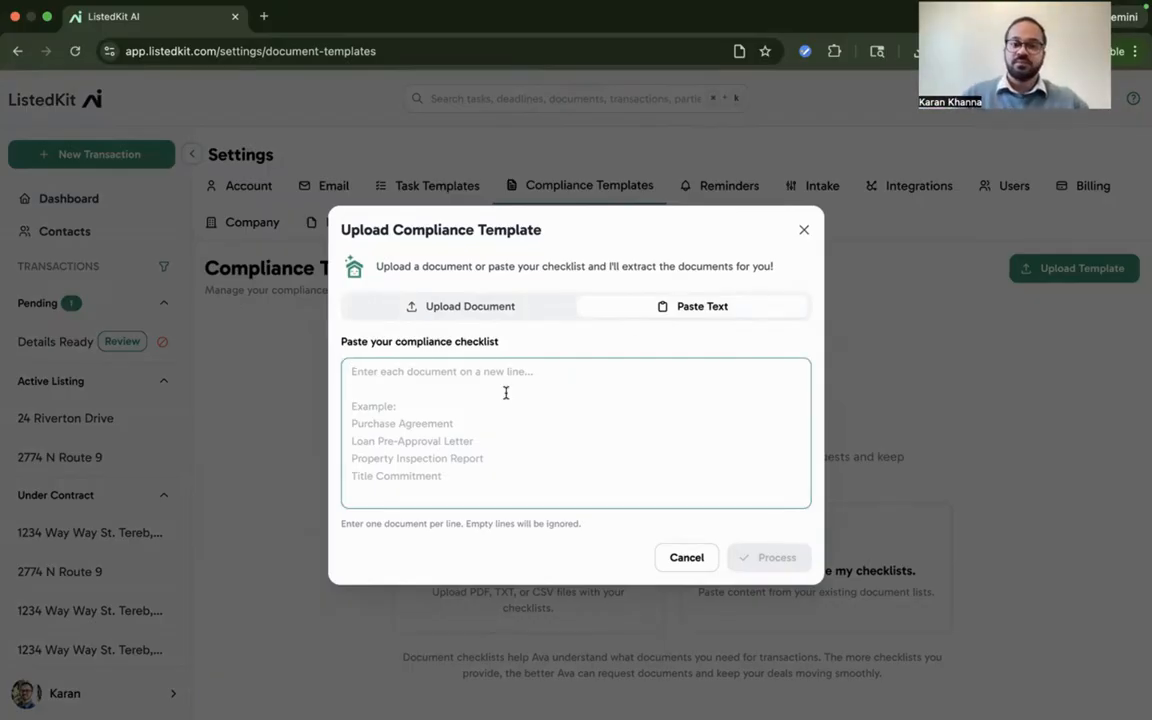
{"action": "left_click", "coordinate": [494, 309]}
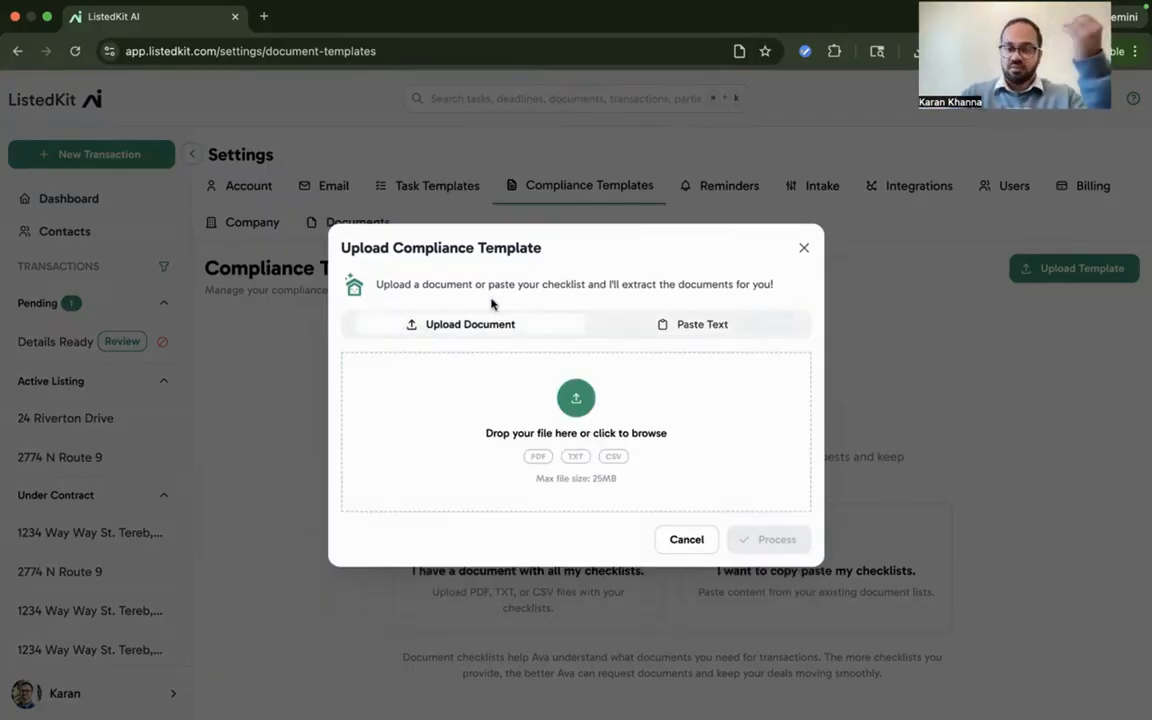
Step: Attach Under_Contract_Compliance_Documents.pdf from the Downloads folder and process it to extract the checklist documents
{"action": "left_click", "coordinate": [609, 412]}
{"action": "left_click", "coordinate": [451, 188]}
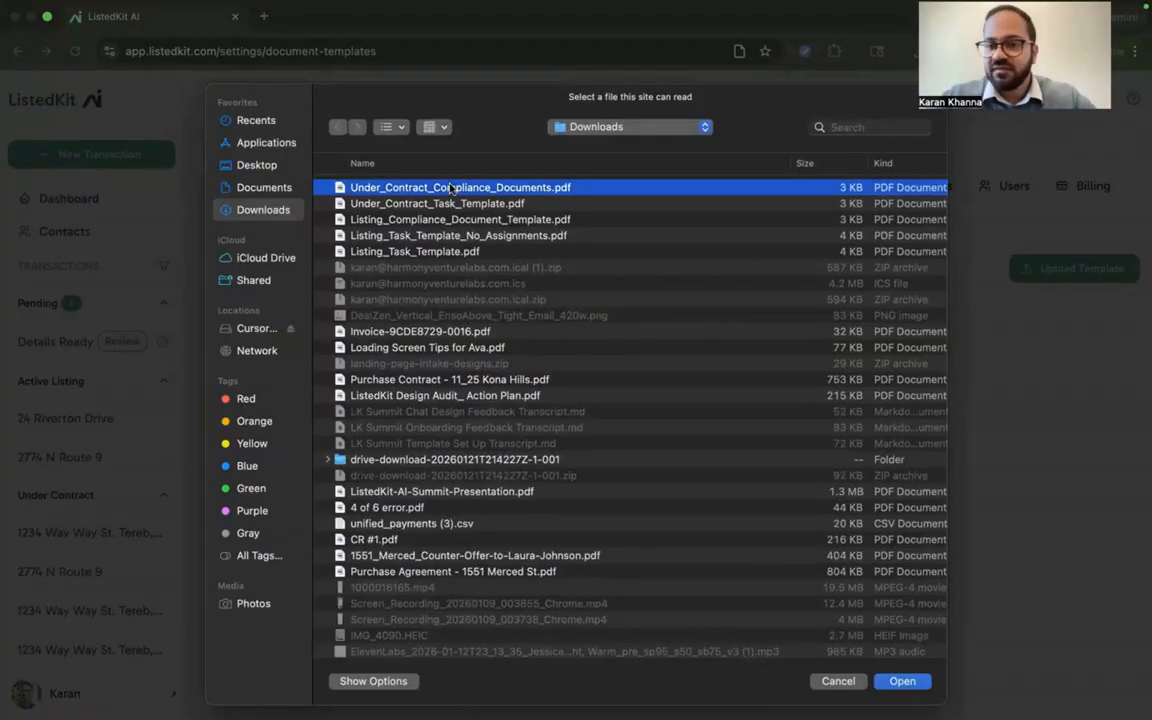
{"action": "left_click", "coordinate": [888, 685]}
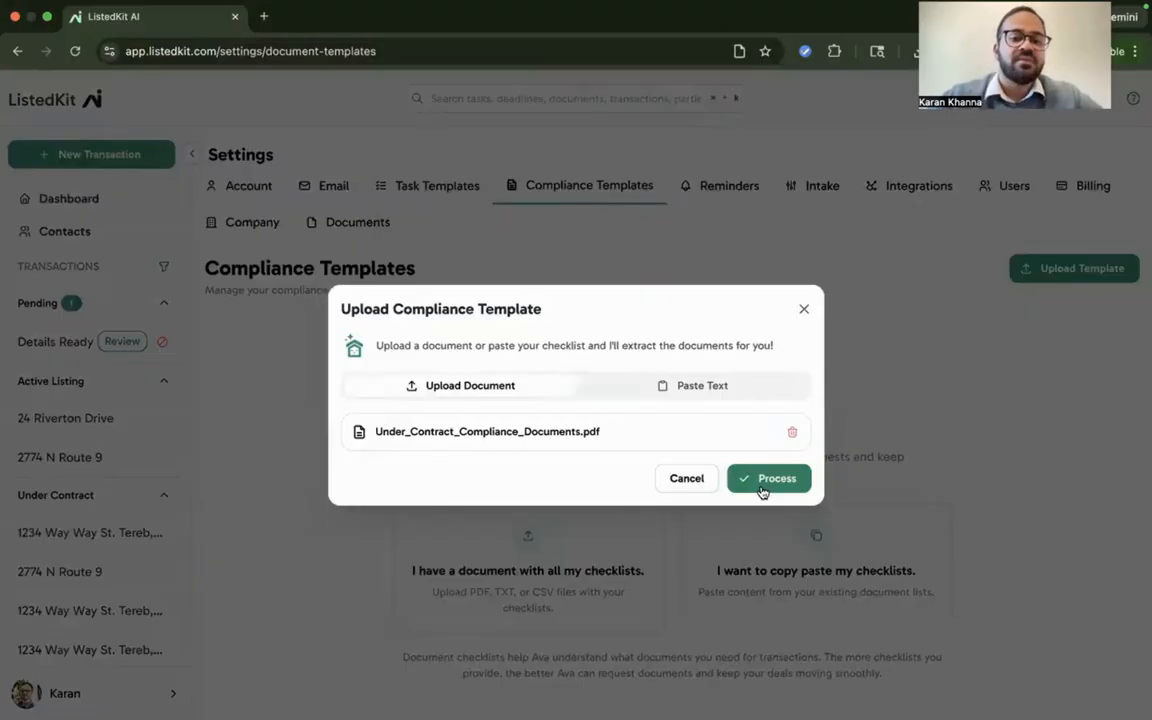
{"action": "left_click", "coordinate": [762, 484]}
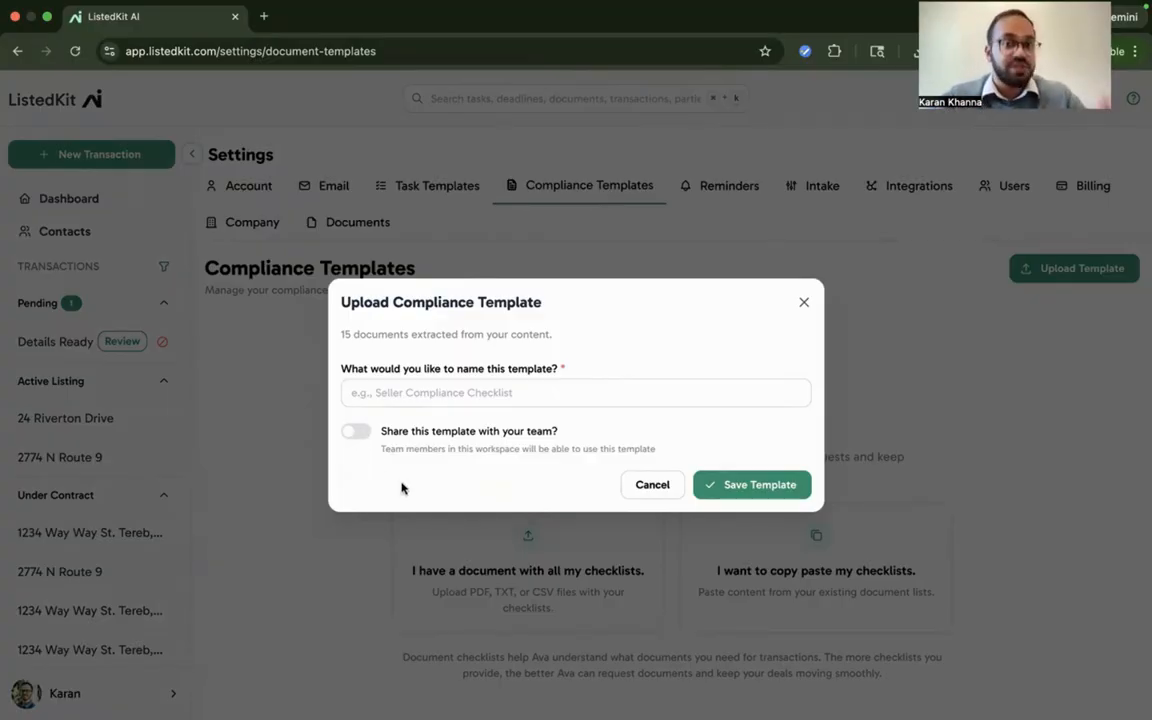
Step: Name the template "Listing Under Contract Compliance Template" and save it without sharing it with the team
{"action": "left_click", "coordinate": [357, 433]}
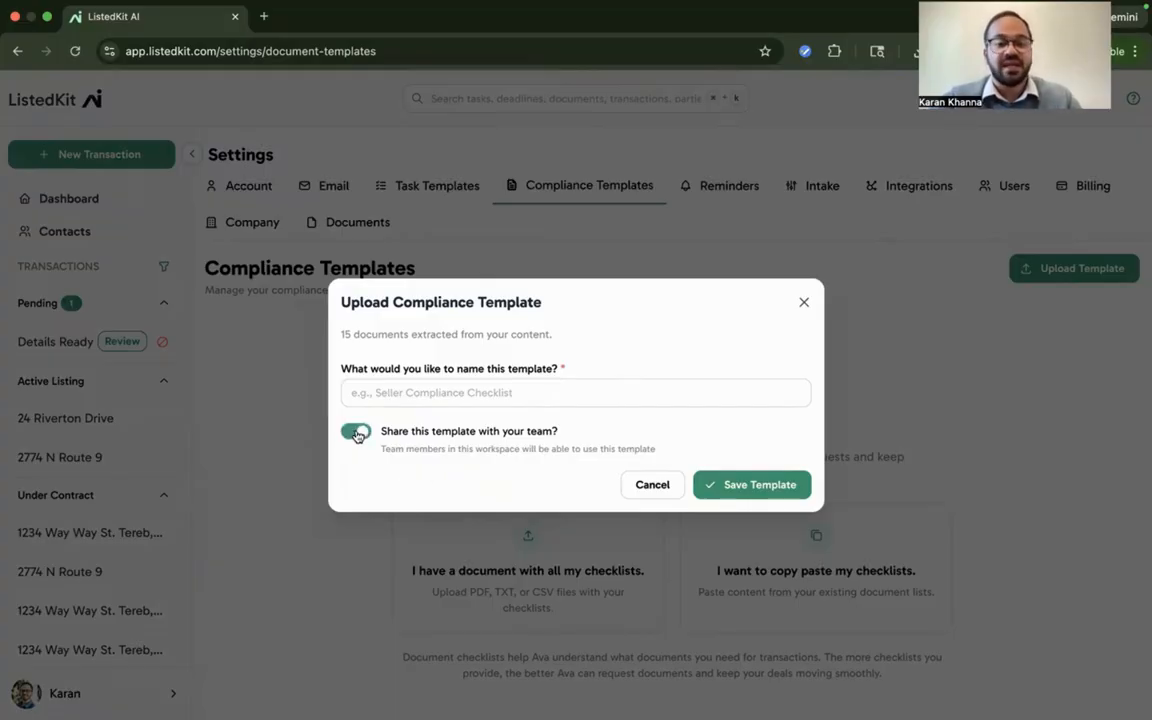
{"action": "left_click", "coordinate": [357, 433]}
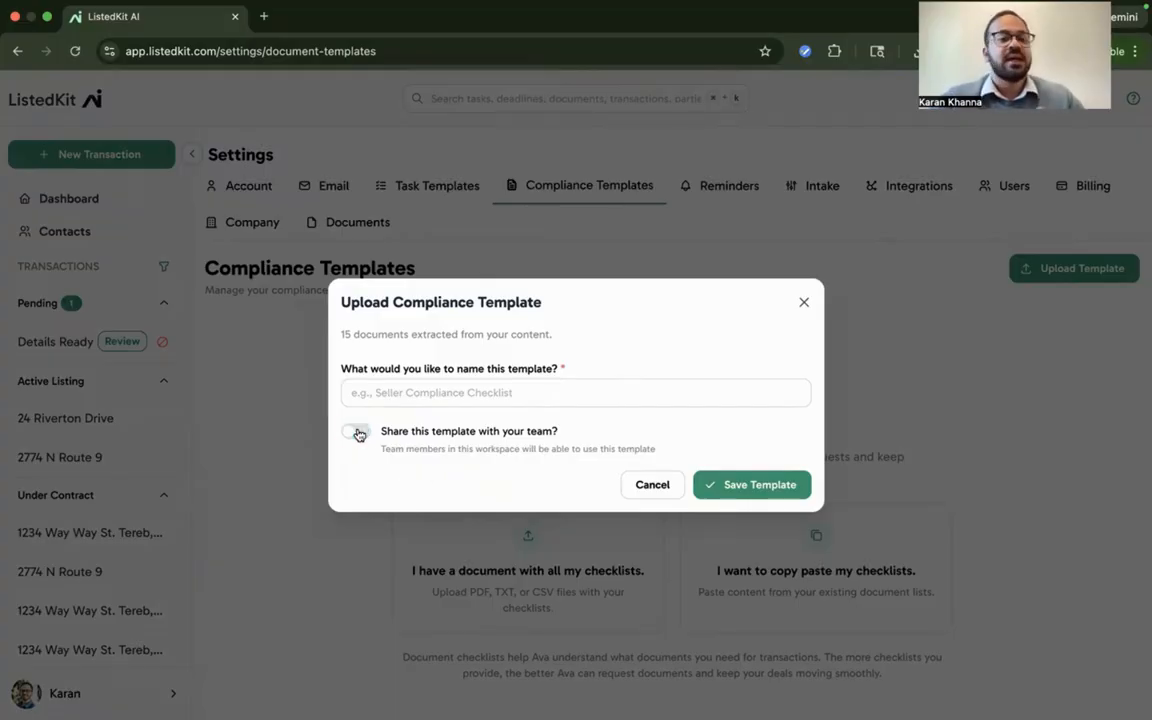
{"action": "left_click", "coordinate": [397, 392]}
{"action": "type", "text": "Le"}
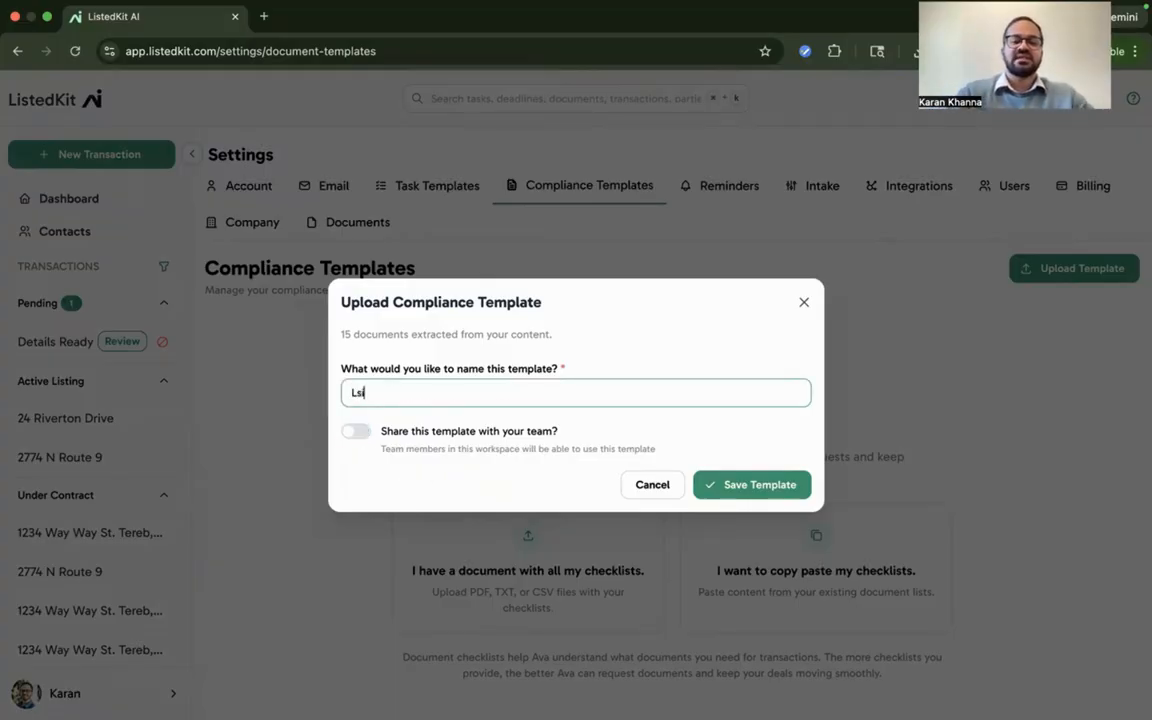
{"action": "key", "text": "BackSpace"}
{"action": "type", "text": "isting U"}
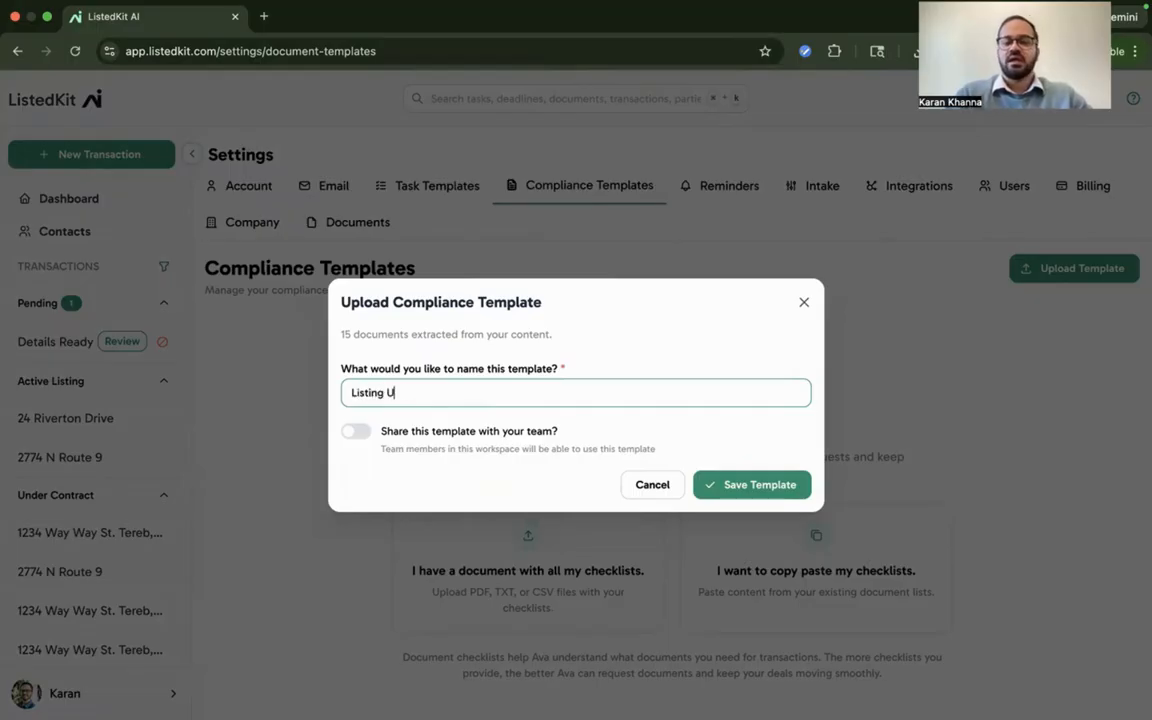
{"action": "type", "text": "nder Contract Co"}
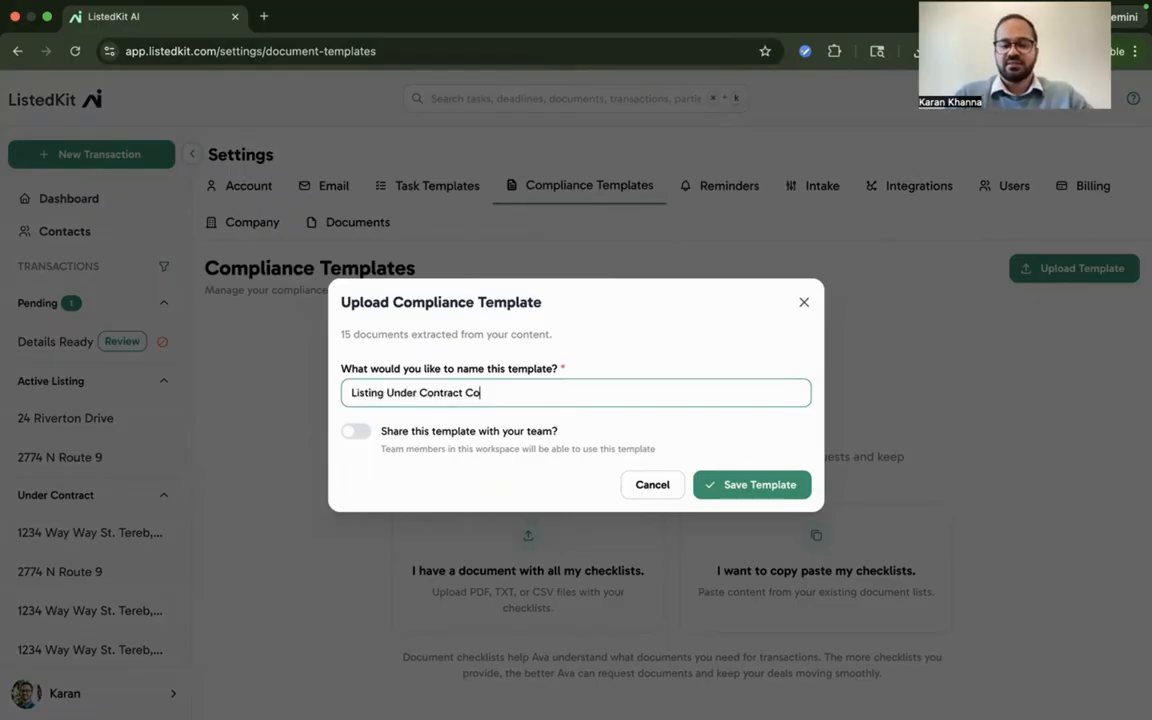
{"action": "type", "text": "mpliance L"}
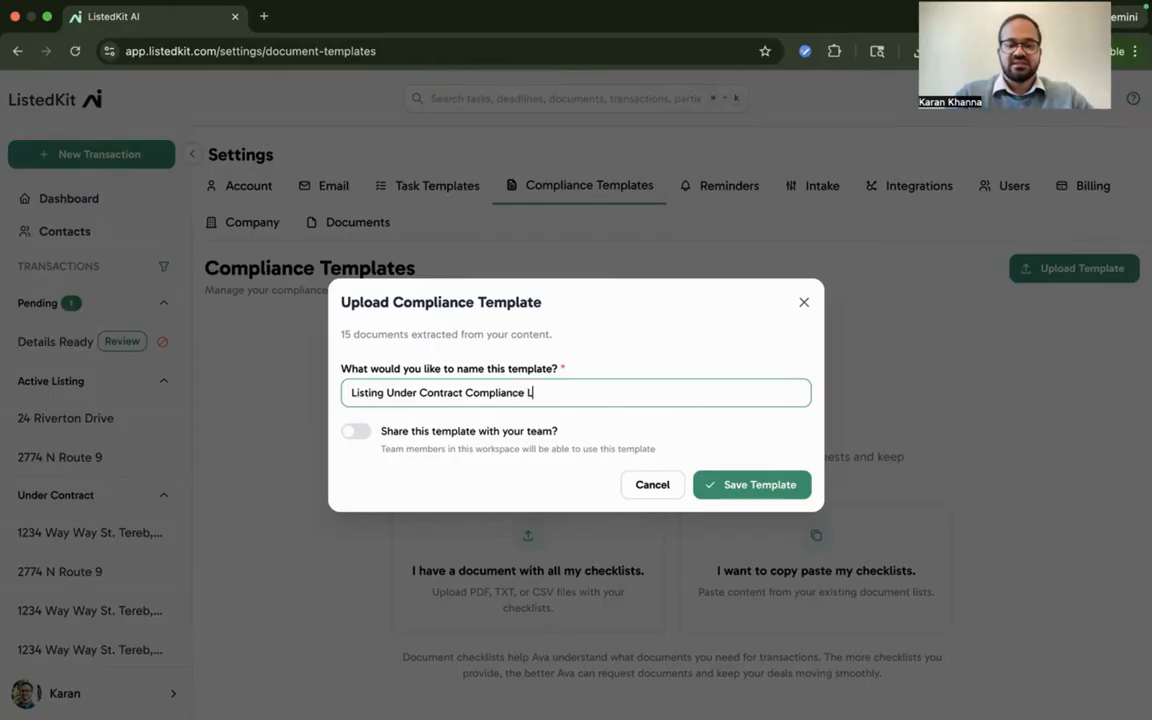
{"action": "key", "text": "BackSpace"}
{"action": "type", "text": "Template"}
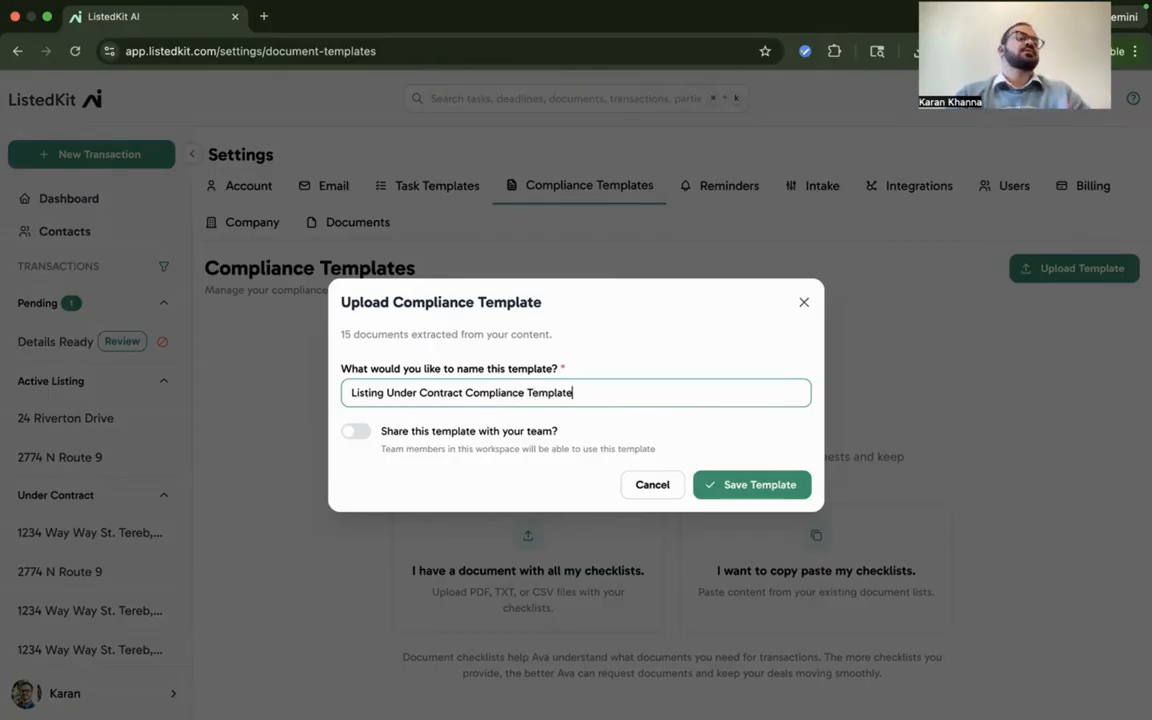
{"action": "left_click", "coordinate": [776, 486]}
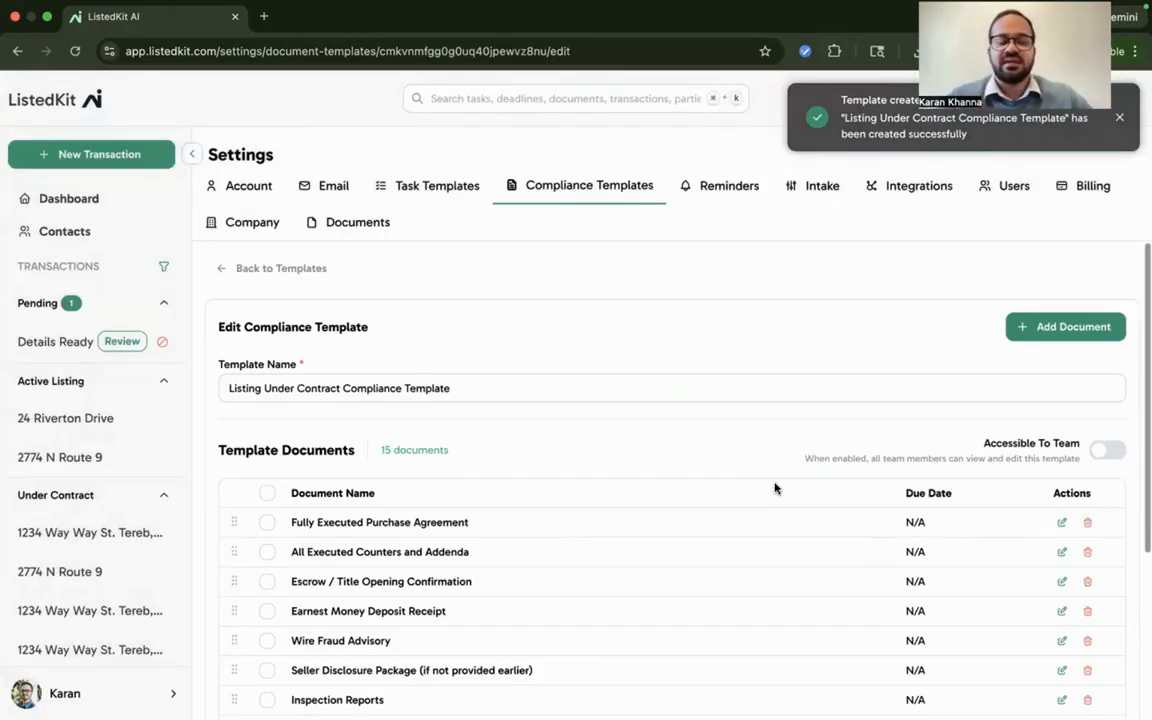
Step: Set the Fully Executed Purchase Agreement's due date to 0 days after the related deadline "Acceptance Date" and save the document
{"action": "scroll", "coordinate": [702, 459], "scroll_direction": "down", "scroll_amount": 1}
{"action": "scroll", "coordinate": [702, 459], "scroll_direction": "down", "scroll_amount": 5}
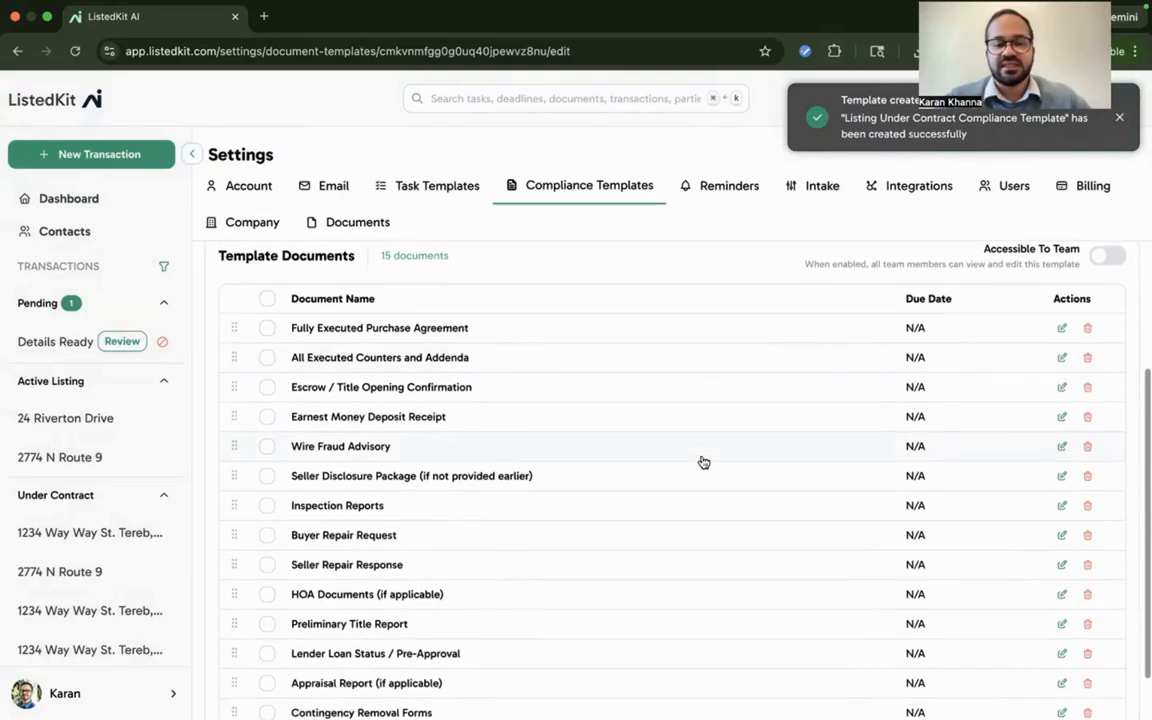
{"action": "scroll", "coordinate": [658, 368], "scroll_direction": "up", "scroll_amount": 4}
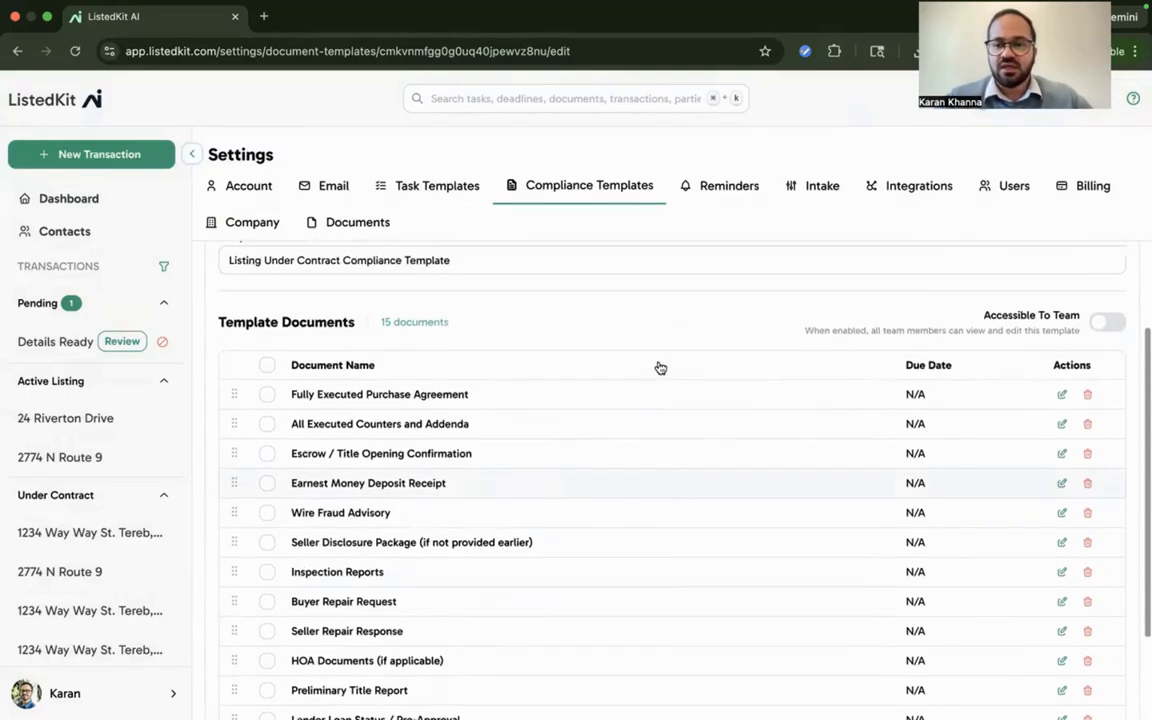
{"action": "scroll", "coordinate": [642, 347], "scroll_direction": "up", "scroll_amount": 2}
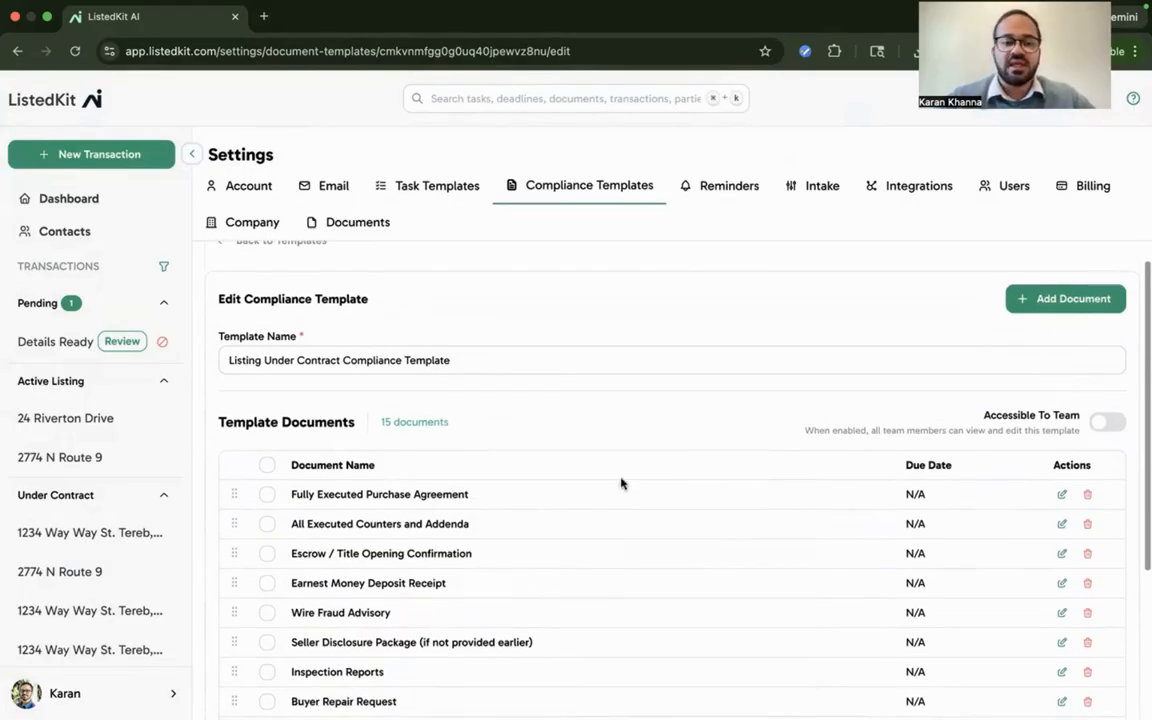
{"action": "scroll", "coordinate": [772, 445], "scroll_direction": "down", "scroll_amount": 3}
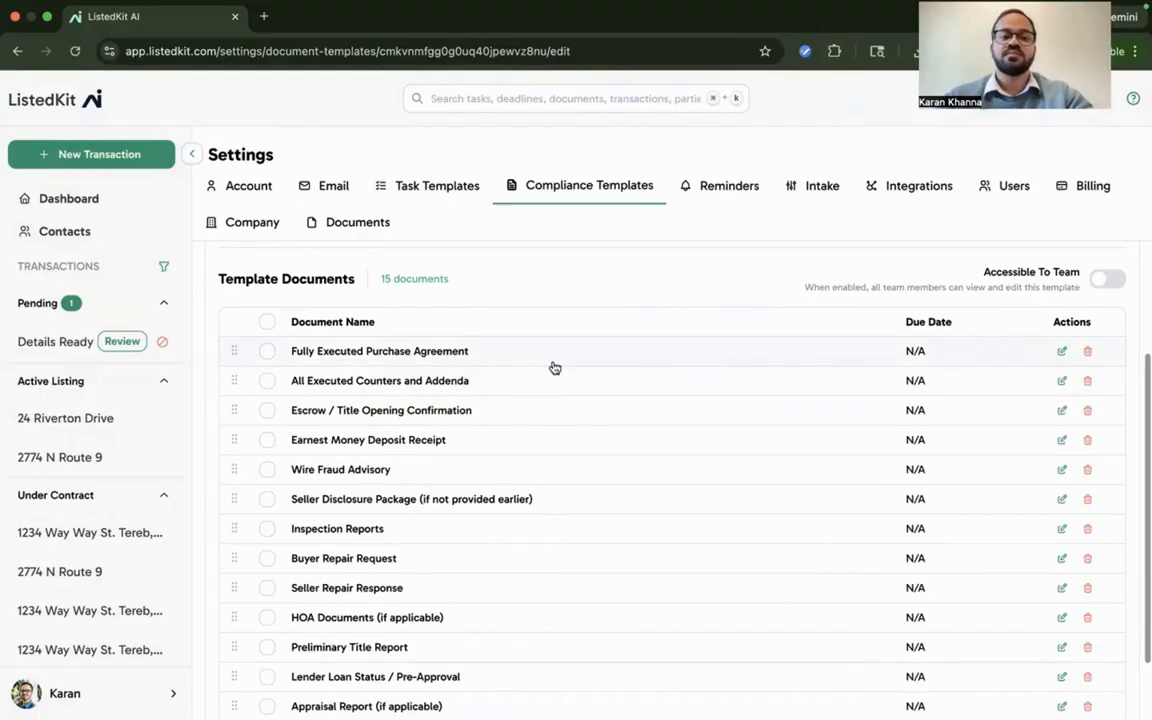
{"action": "left_click", "coordinate": [650, 359]}
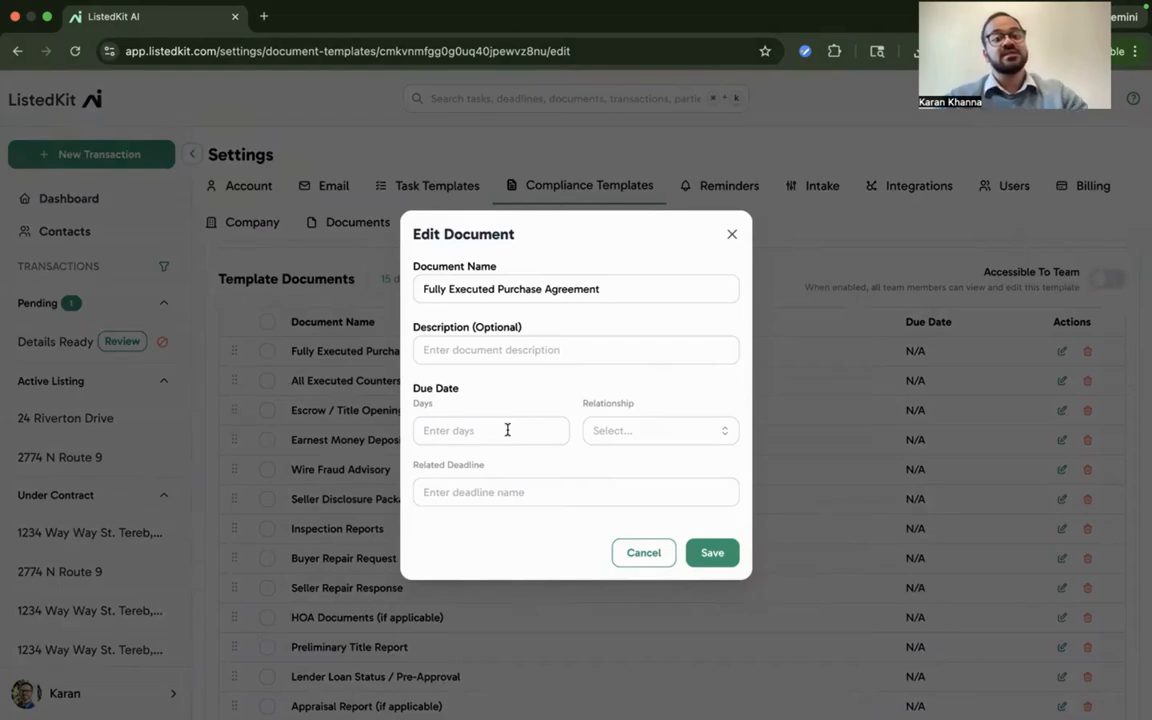
{"action": "left_click", "coordinate": [507, 430]}
{"action": "type", "text": "0"}
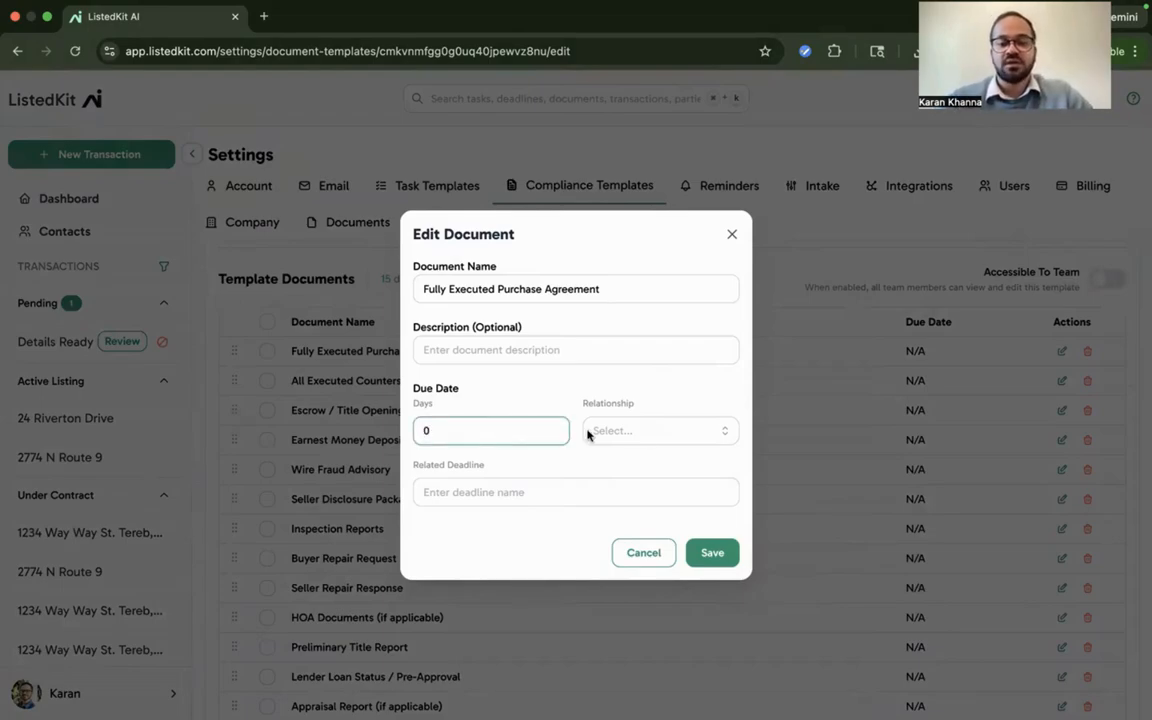
{"action": "left_click", "coordinate": [637, 431]}
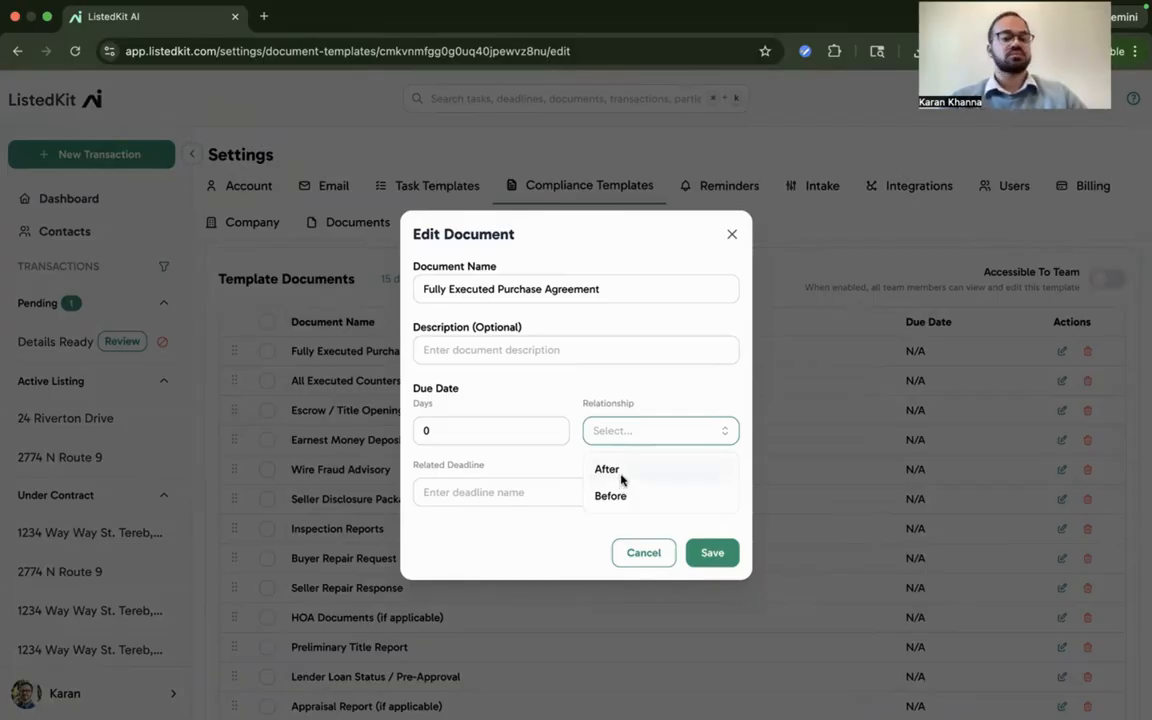
{"action": "left_click", "coordinate": [620, 476]}
{"action": "left_click", "coordinate": [575, 496]}
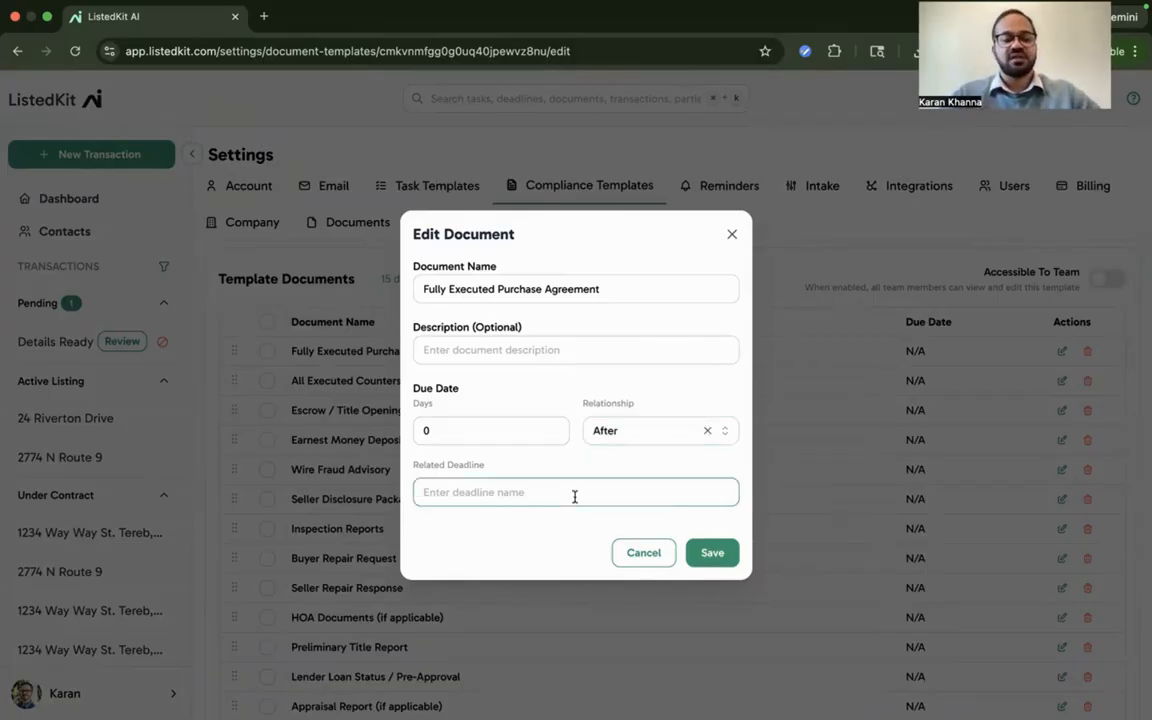
{"action": "type", "text": "Acceptance Date"}
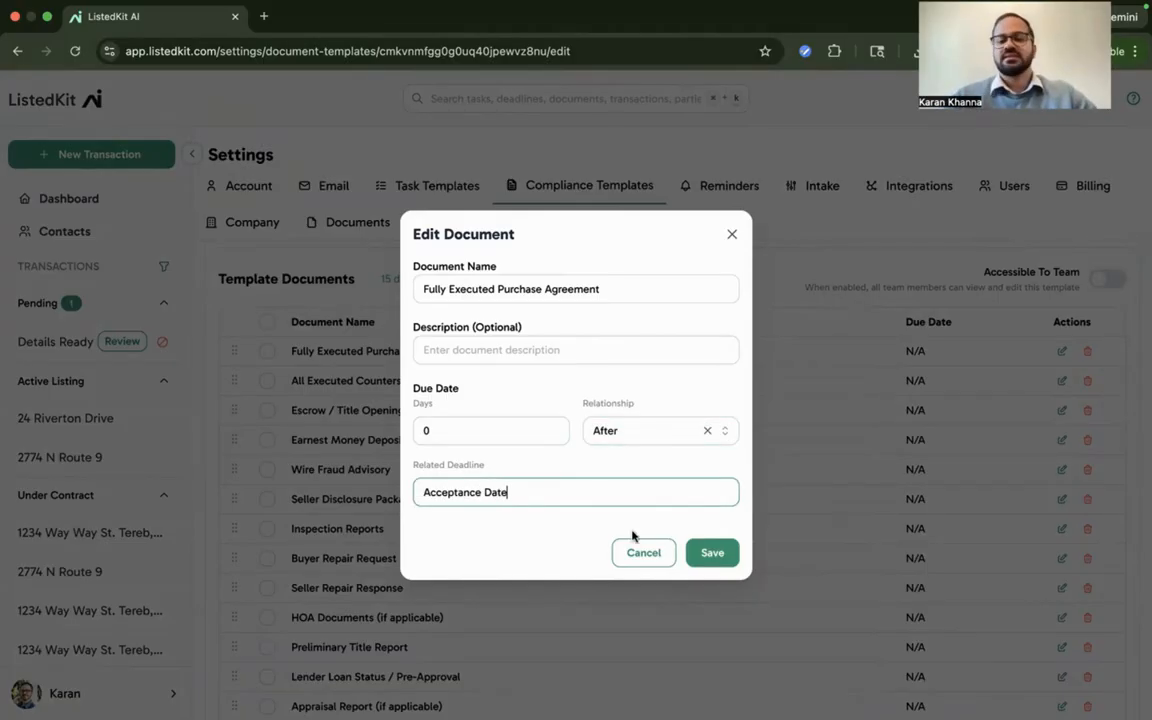
{"action": "left_click", "coordinate": [712, 552]}
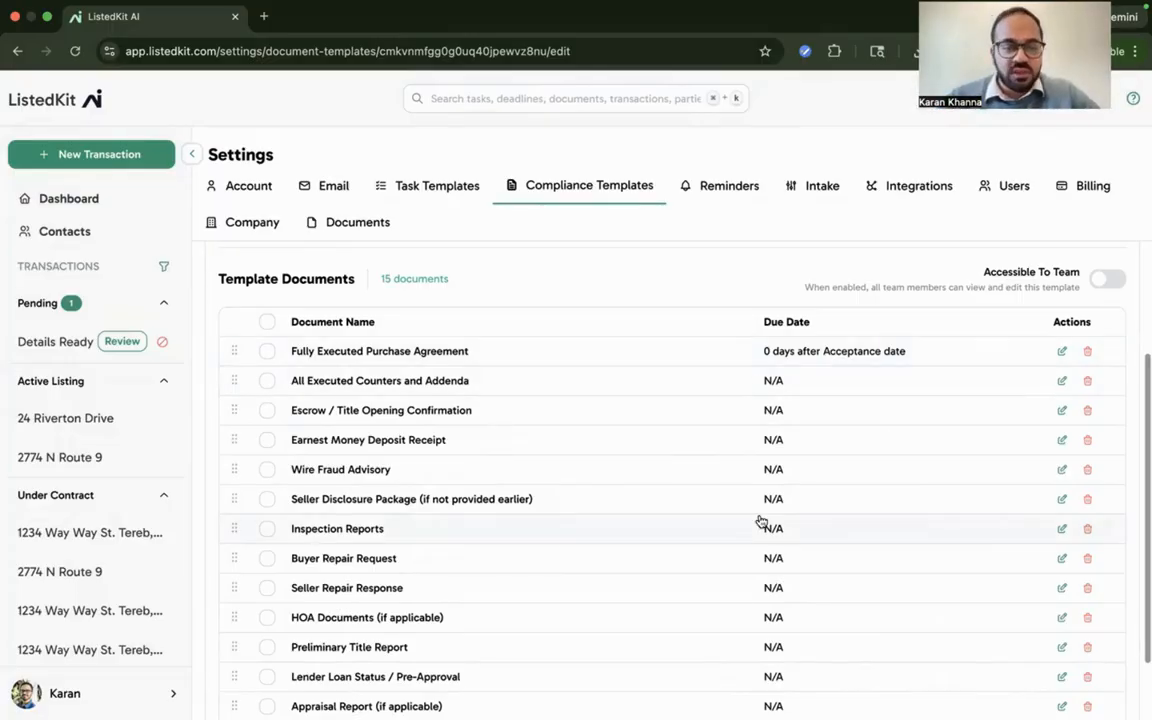
Step: Set the Inspection Reports document's due date to 1 day after the related deadline "Inspection Deadline" and save it
{"action": "scroll", "coordinate": [761, 524], "scroll_direction": "down", "scroll_amount": 2}
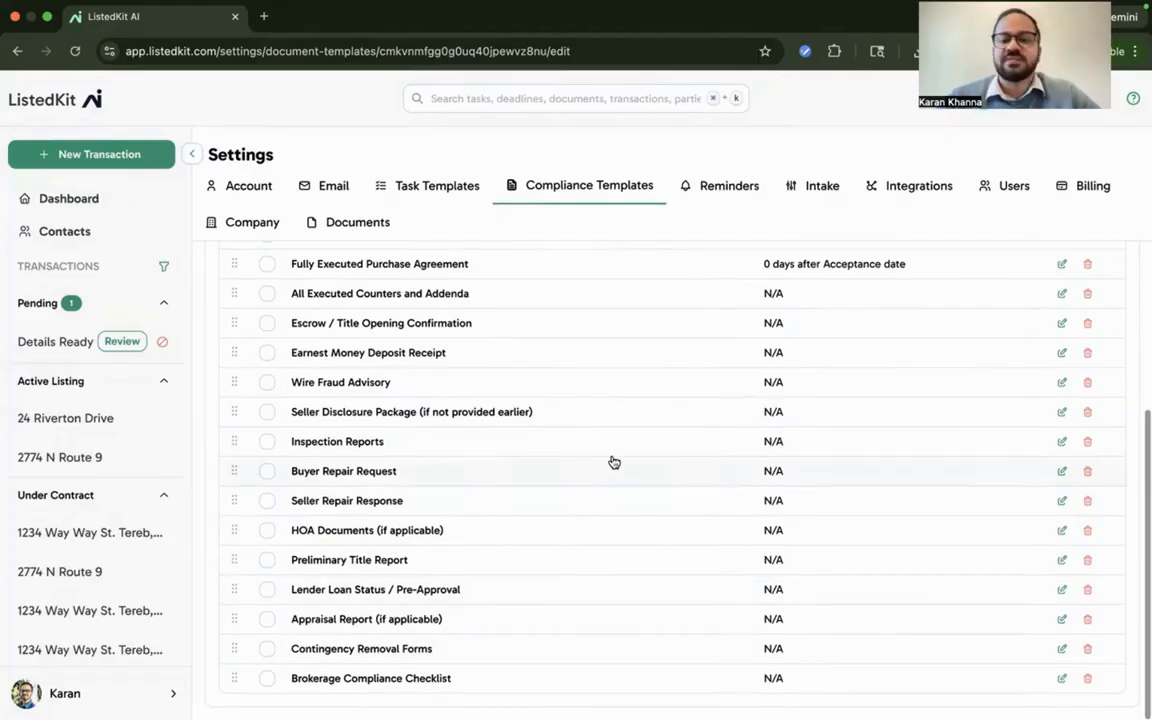
{"action": "left_click", "coordinate": [1061, 441]}
{"action": "left_click", "coordinate": [478, 433]}
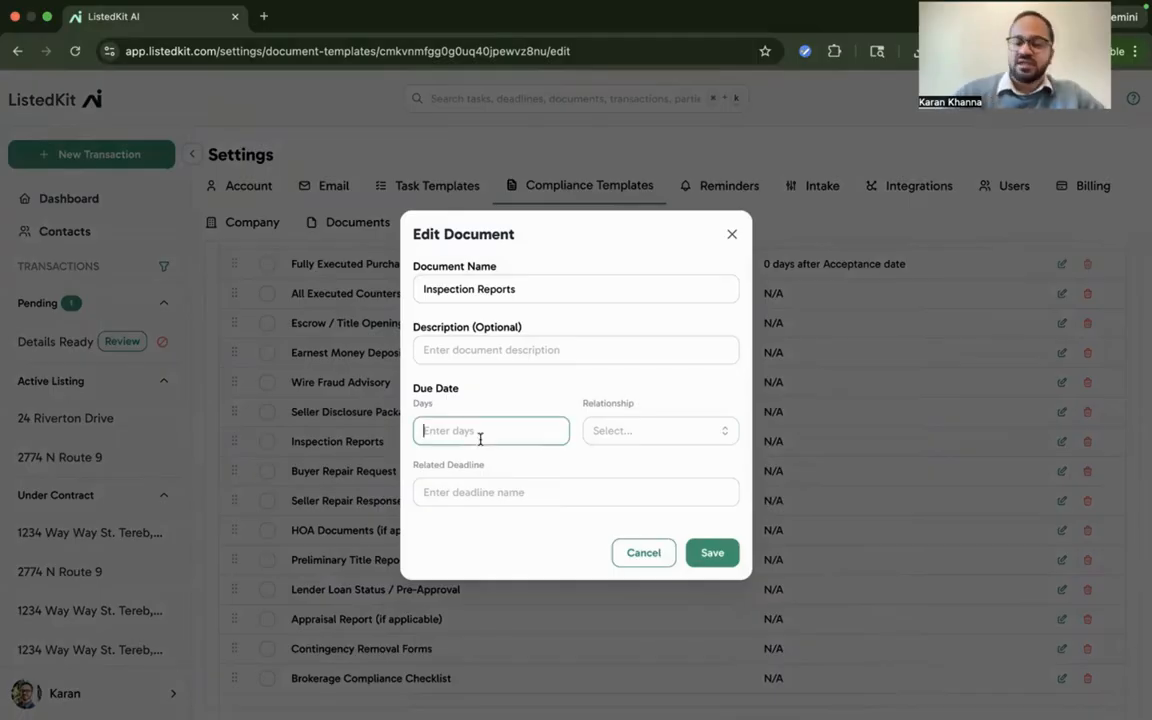
{"action": "type", "text": "0"}
{"action": "left_click", "coordinate": [614, 435]}
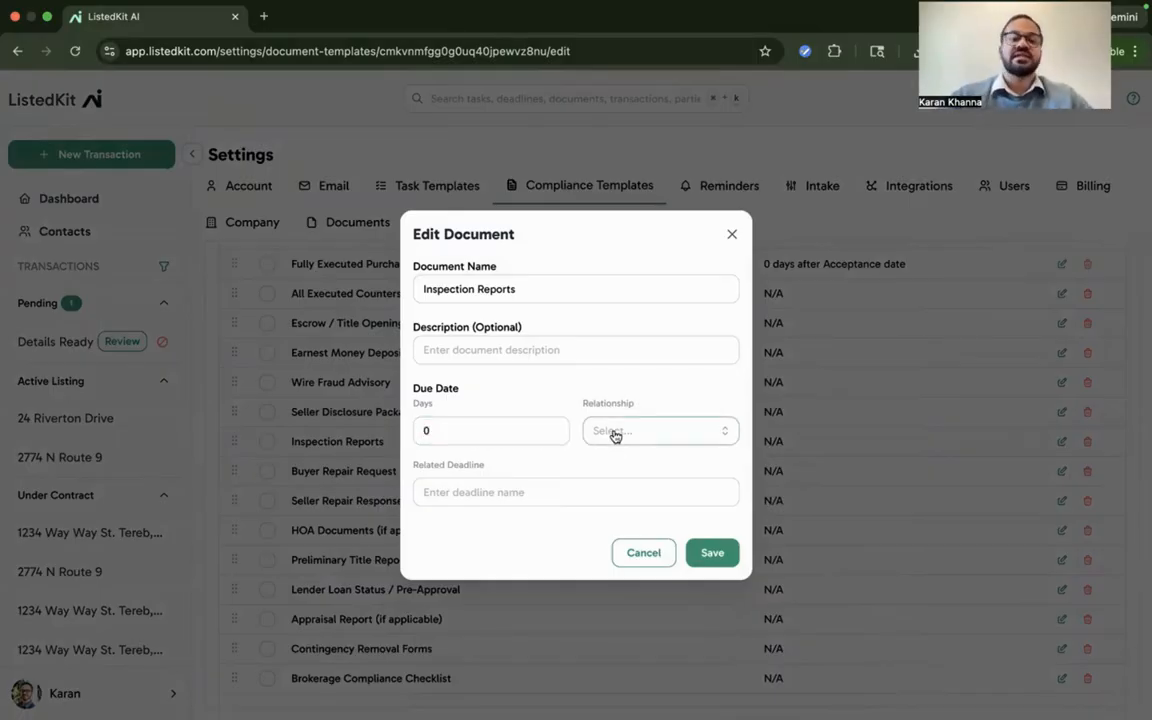
{"action": "left_click", "coordinate": [480, 440]}
{"action": "key", "text": "BackSpace"}
{"action": "type", "text": "1"}
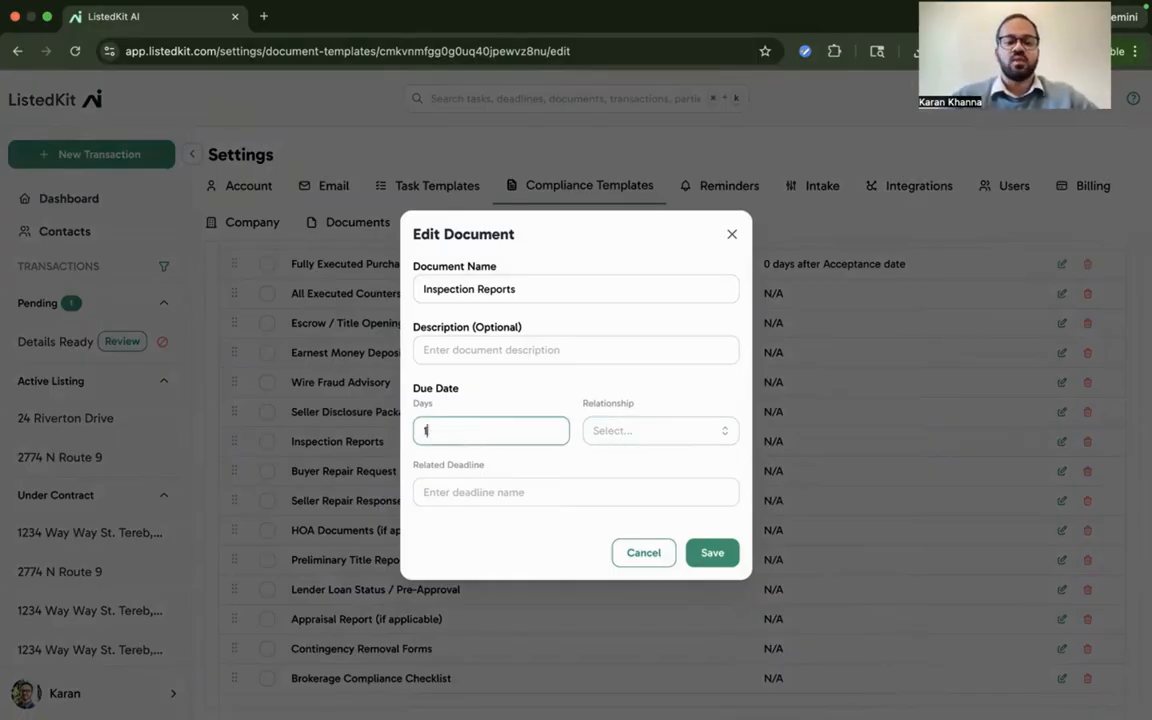
{"action": "left_click", "coordinate": [632, 430]}
{"action": "left_click", "coordinate": [624, 467]}
{"action": "left_click", "coordinate": [555, 494]}
{"action": "type", "text": "I"}
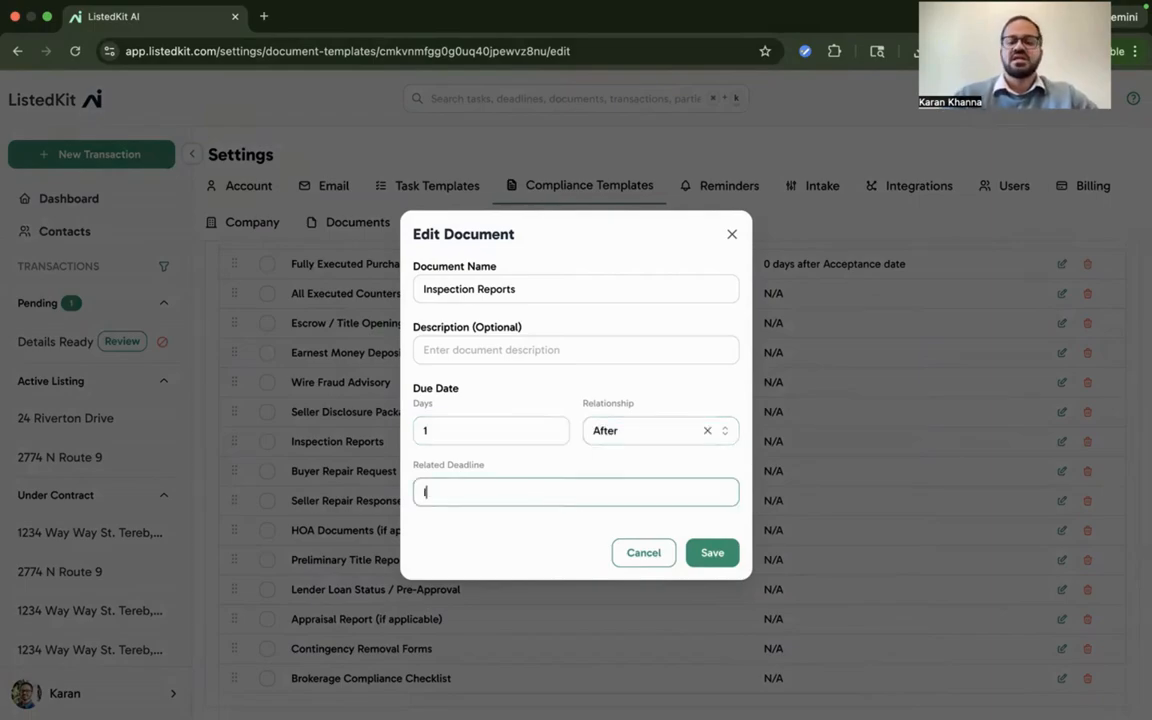
{"action": "type", "text": "nspection Deadline"}
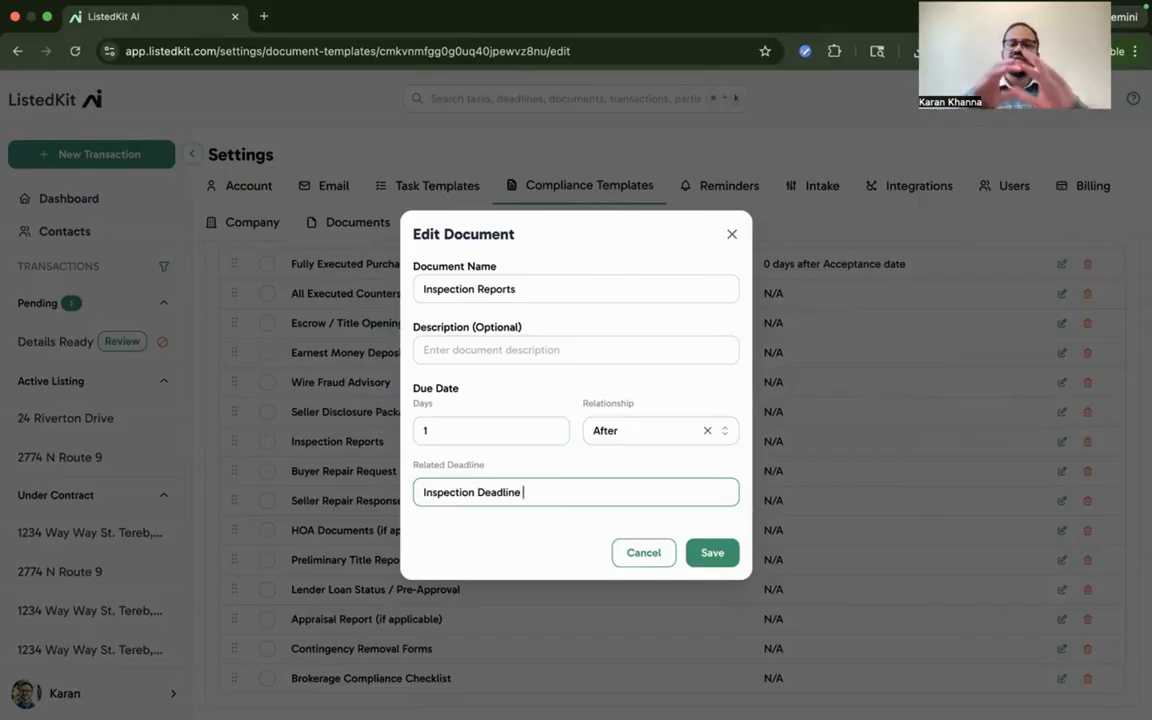
{"action": "left_click", "coordinate": [727, 556]}
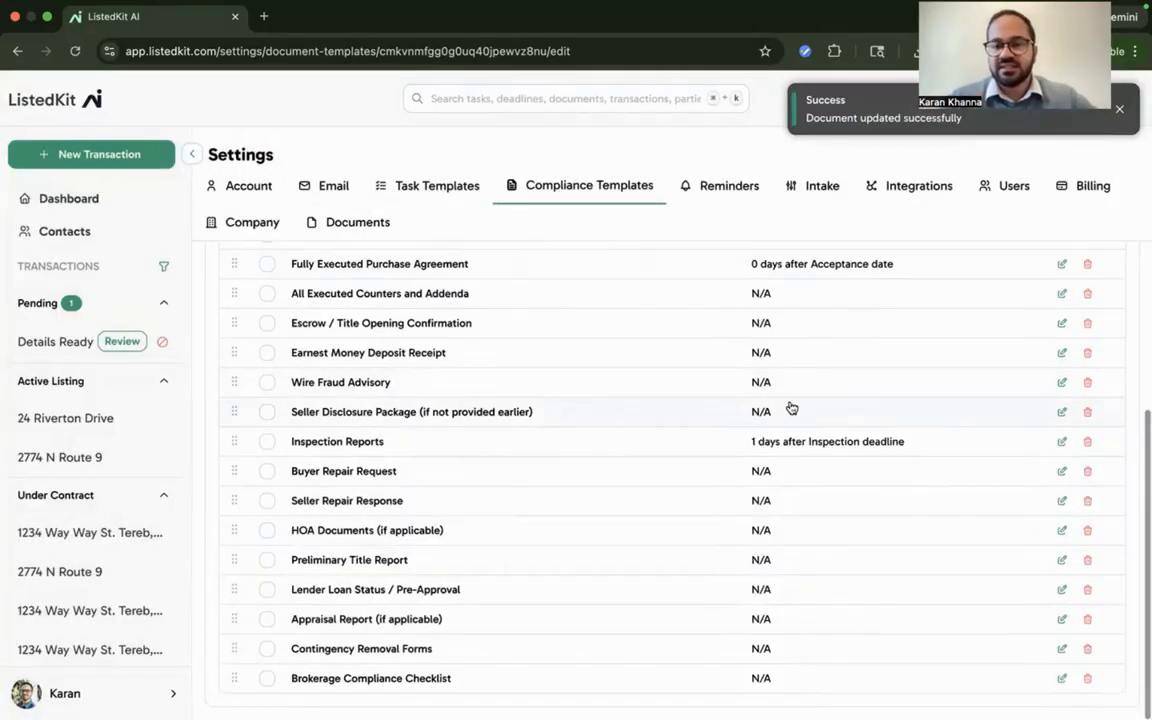
Step: Leave the compliance template and start uploading a task template from an existing document
{"action": "scroll", "coordinate": [790, 405], "scroll_direction": "up", "scroll_amount": 5}
{"action": "scroll", "coordinate": [786, 533], "scroll_direction": "down", "scroll_amount": 1}
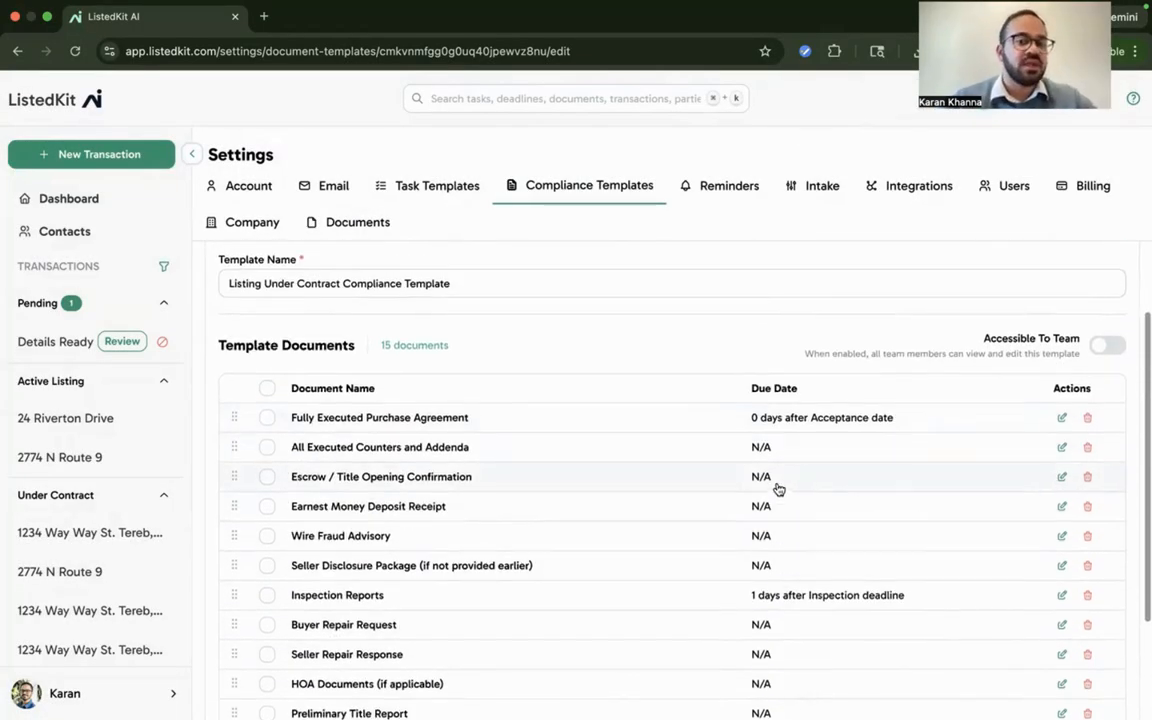
{"action": "scroll", "coordinate": [776, 486], "scroll_direction": "up", "scroll_amount": 1}
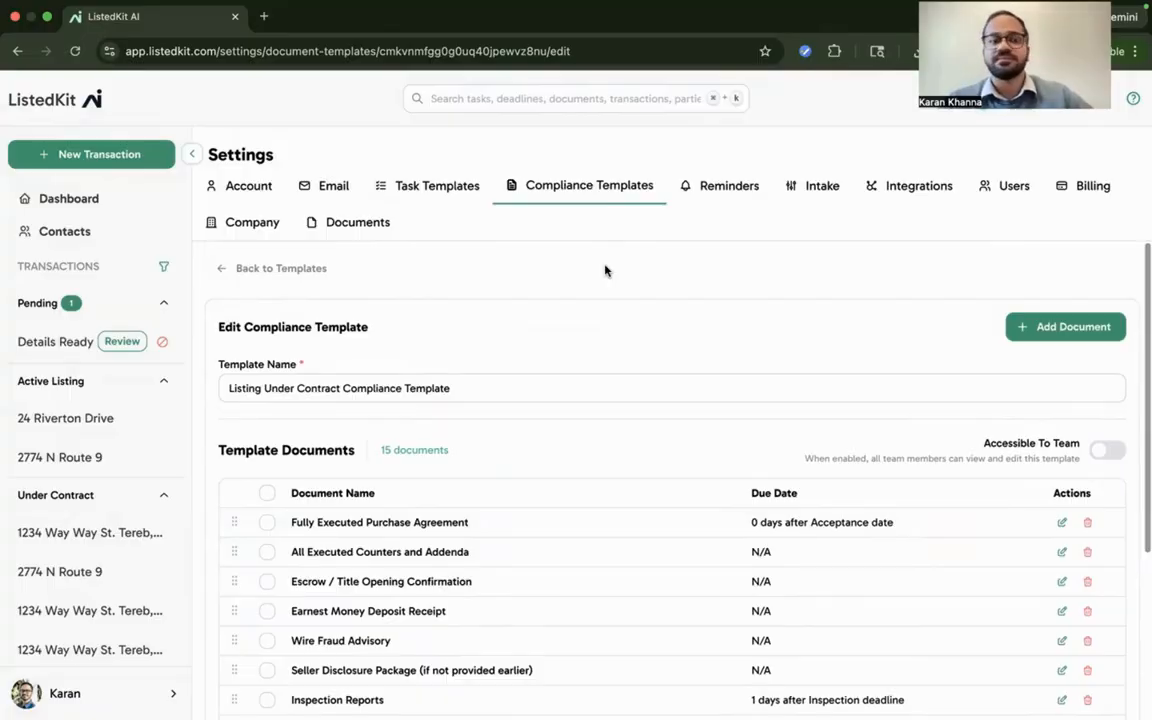
{"action": "left_click", "coordinate": [282, 269]}
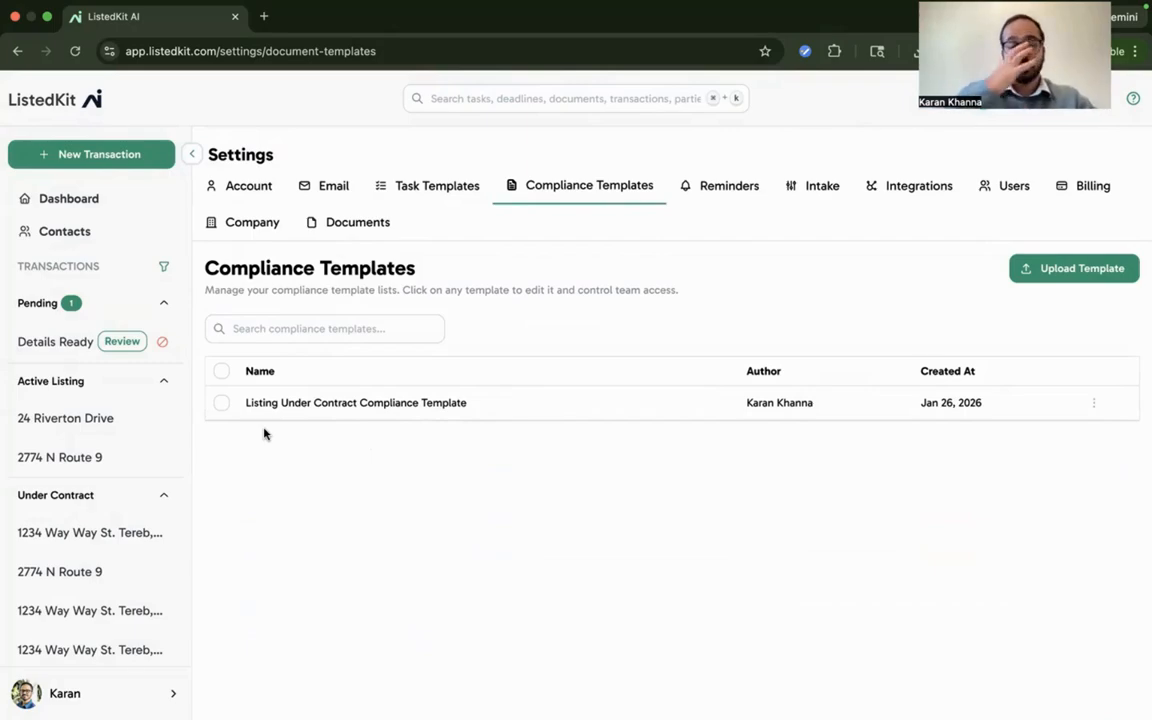
{"action": "left_click", "coordinate": [405, 188]}
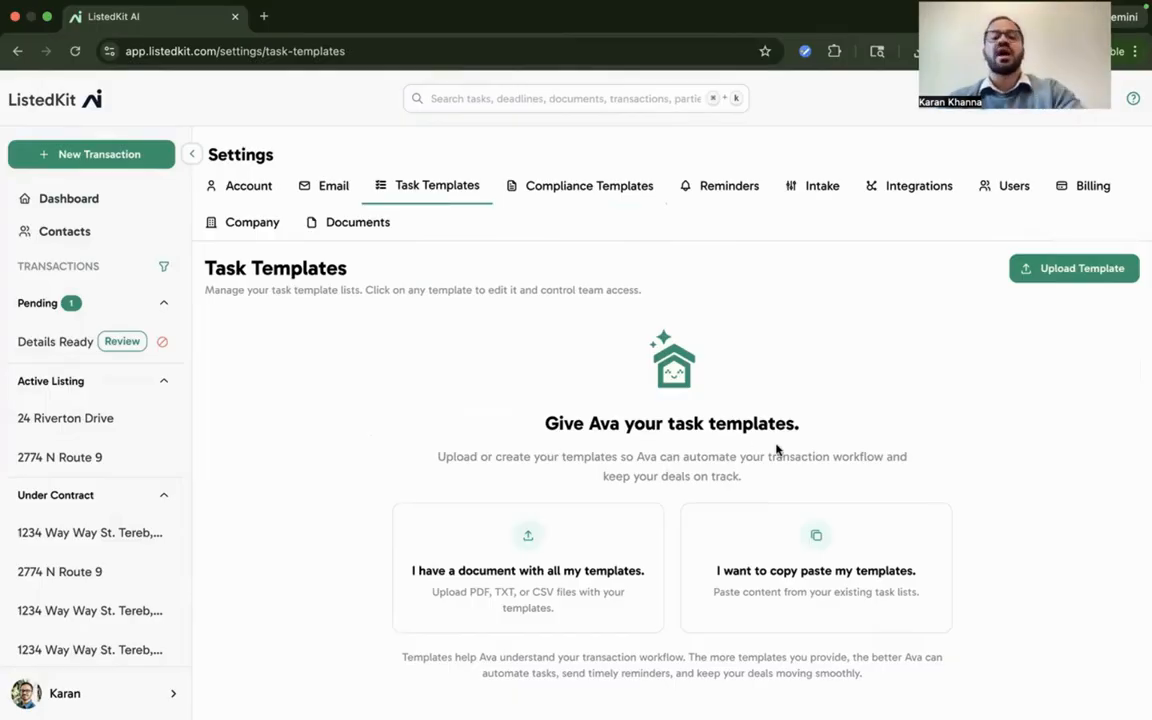
{"action": "left_click", "coordinate": [560, 596]}
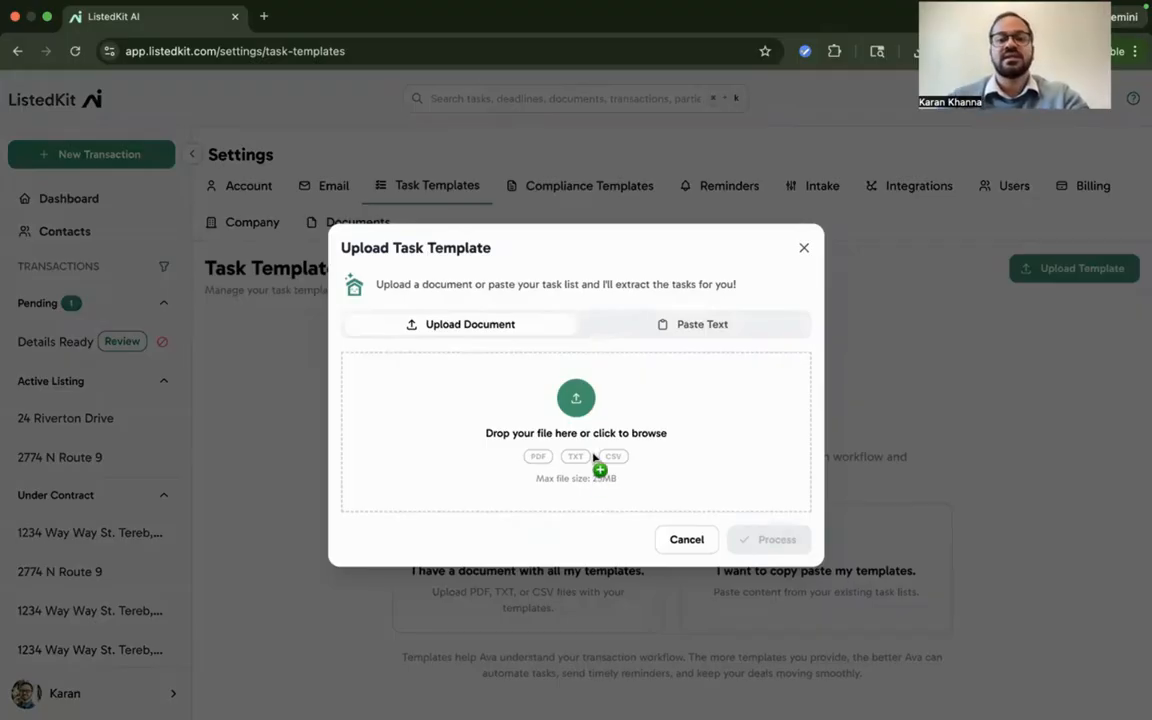
Step: Attach Under_Contract_Task_Template.pdf from the Downloads folder and process it to extract the tasks
{"action": "left_click", "coordinate": [677, 332]}
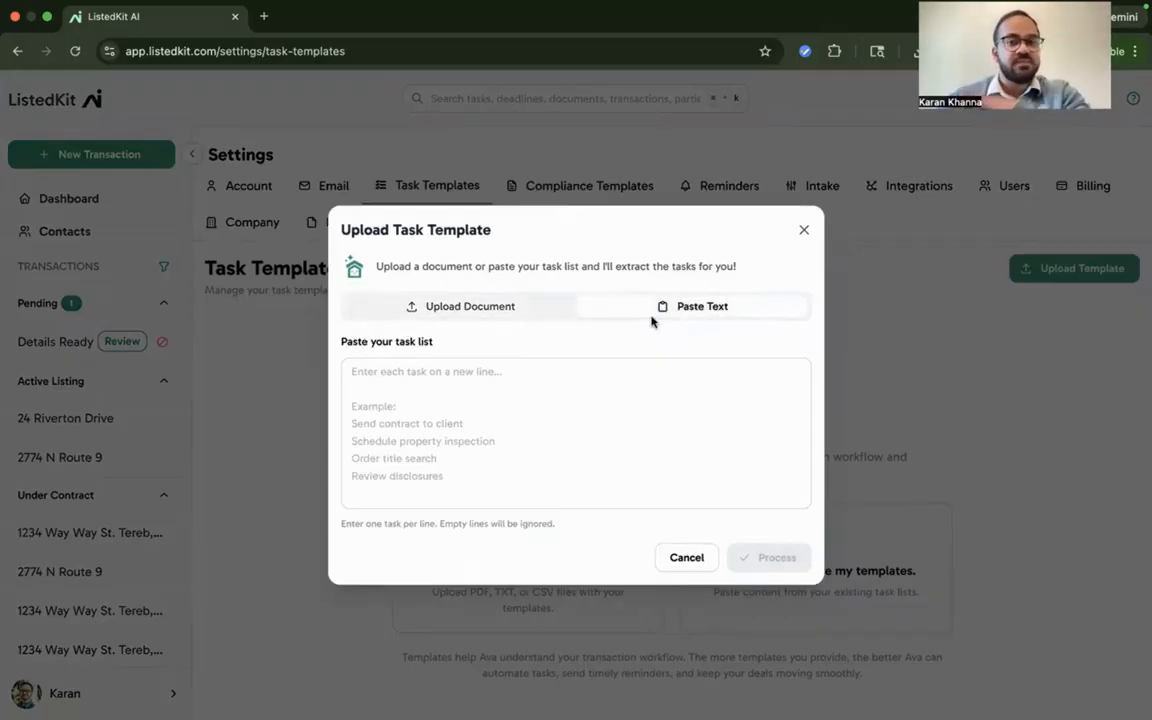
{"action": "left_click", "coordinate": [528, 311]}
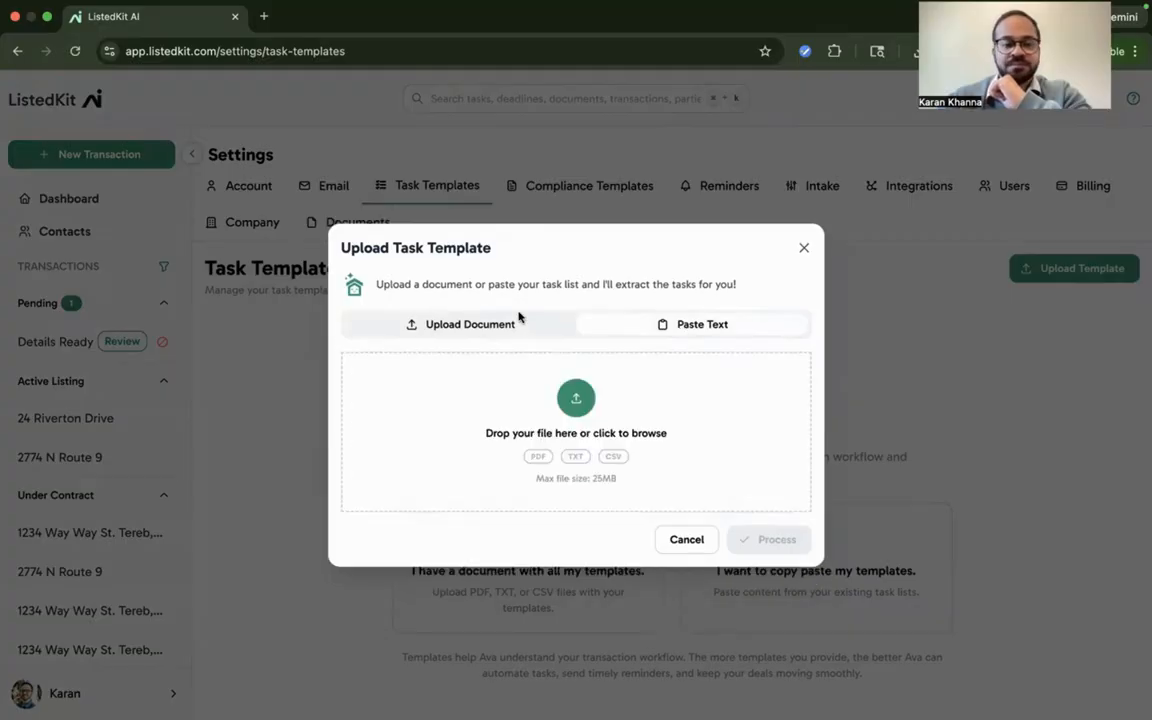
{"action": "left_click", "coordinate": [527, 424]}
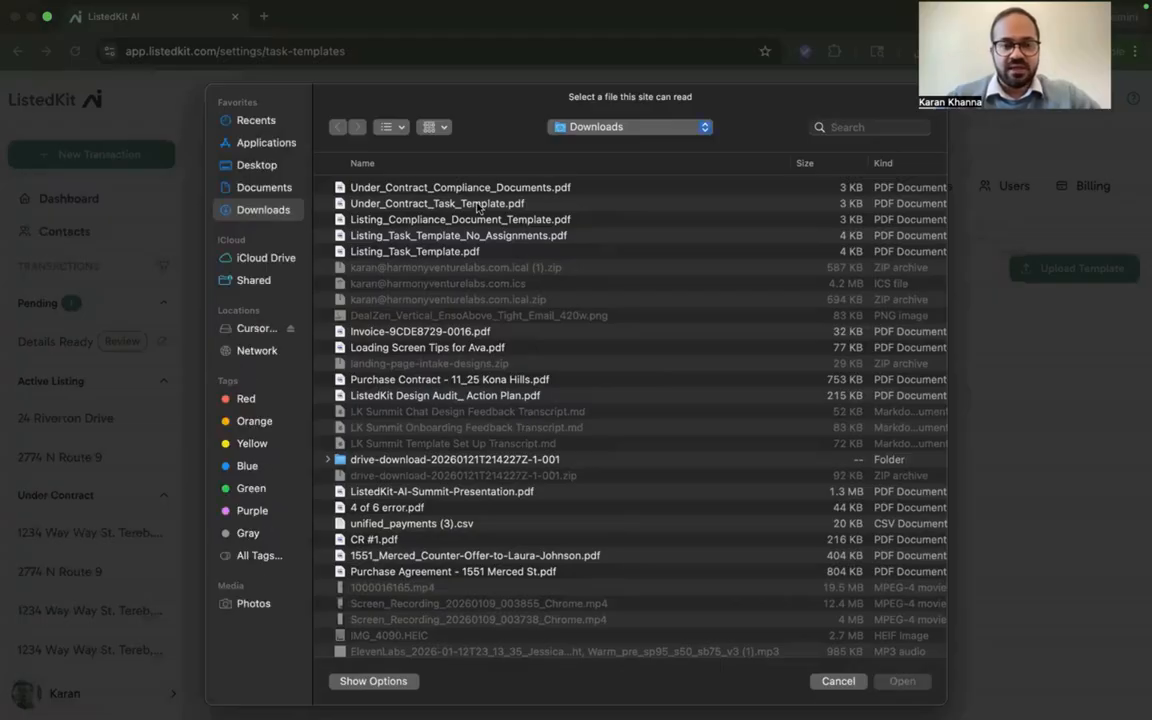
{"action": "left_click", "coordinate": [455, 203]}
{"action": "left_click", "coordinate": [903, 681]}
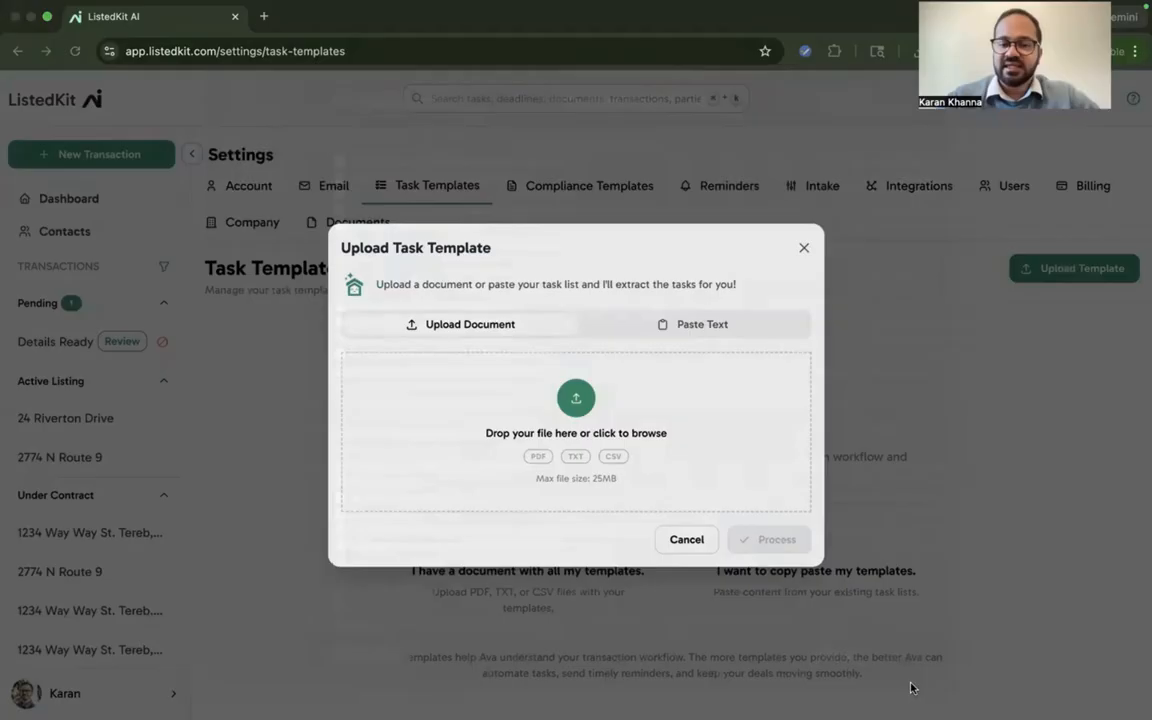
{"action": "left_click", "coordinate": [795, 488]}
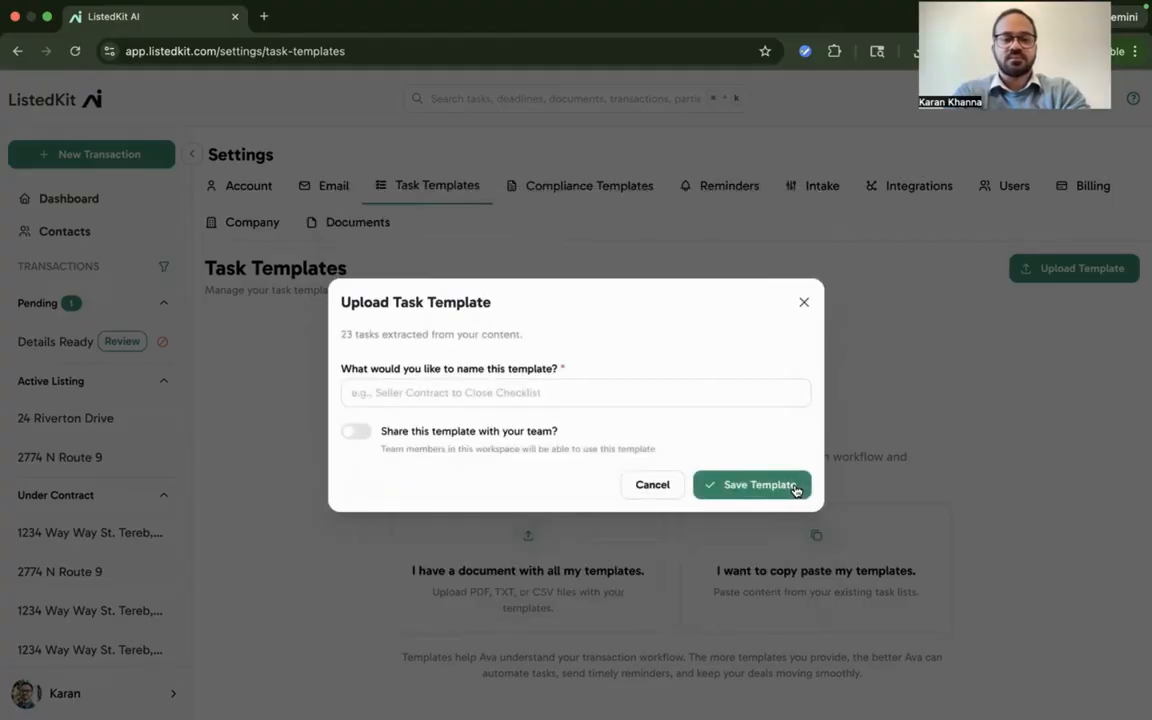
Step: Name the task template "Listing Under Contract Task Template" and save it without sharing it with the team
{"action": "left_click", "coordinate": [581, 390]}
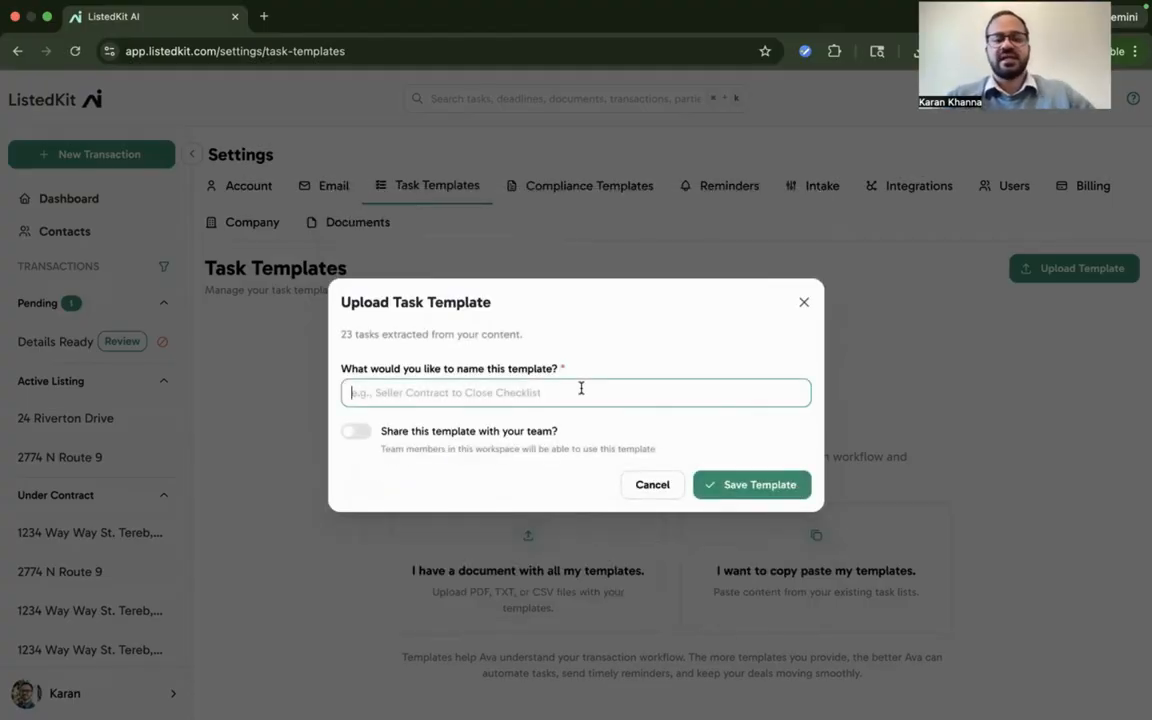
{"action": "type", "text": "Listing"}
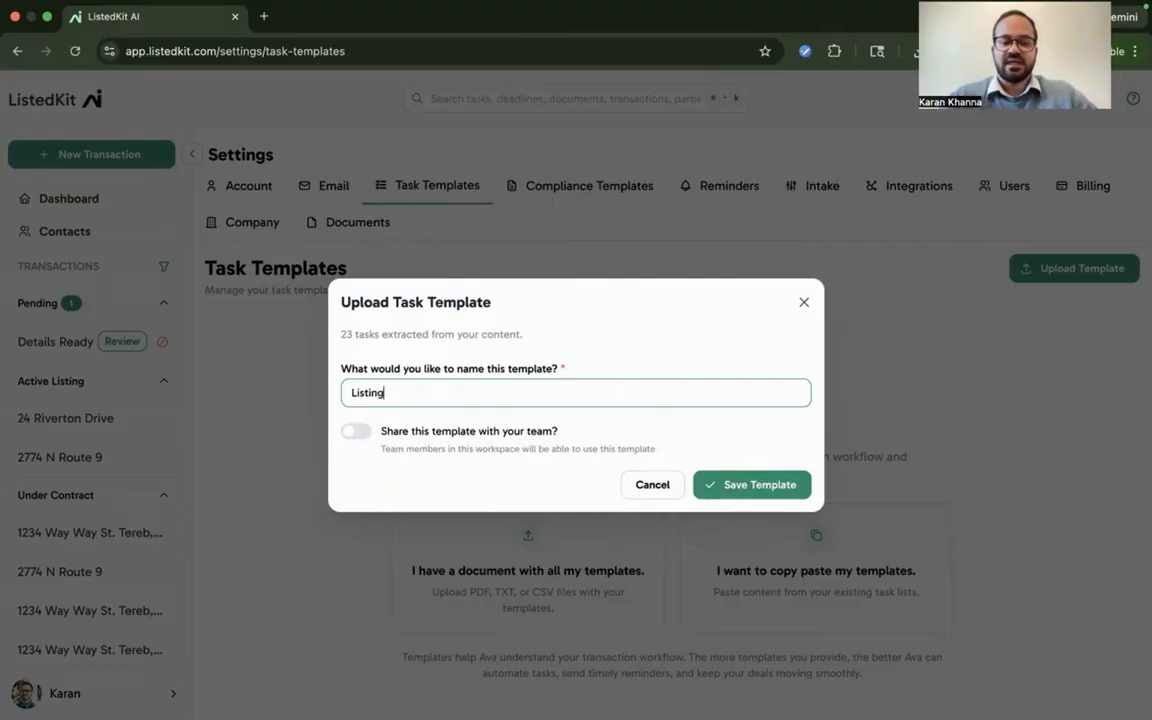
{"action": "type", "text": " Under Contract Task Template"}
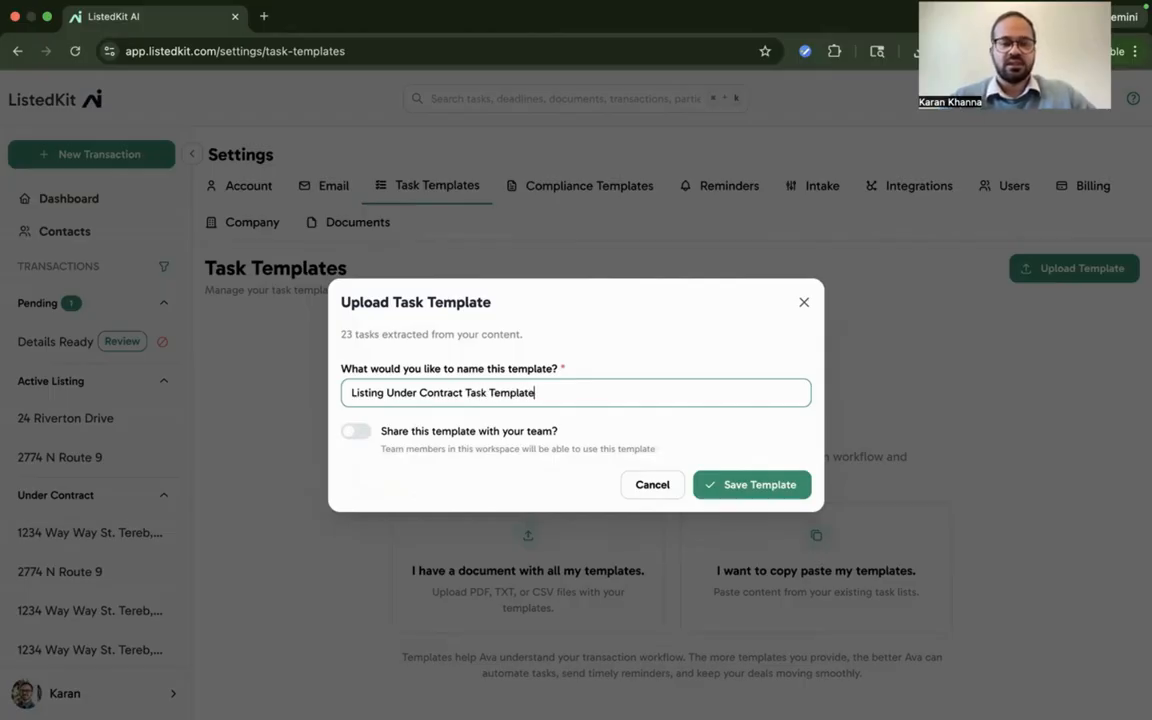
{"action": "left_click", "coordinate": [745, 484]}
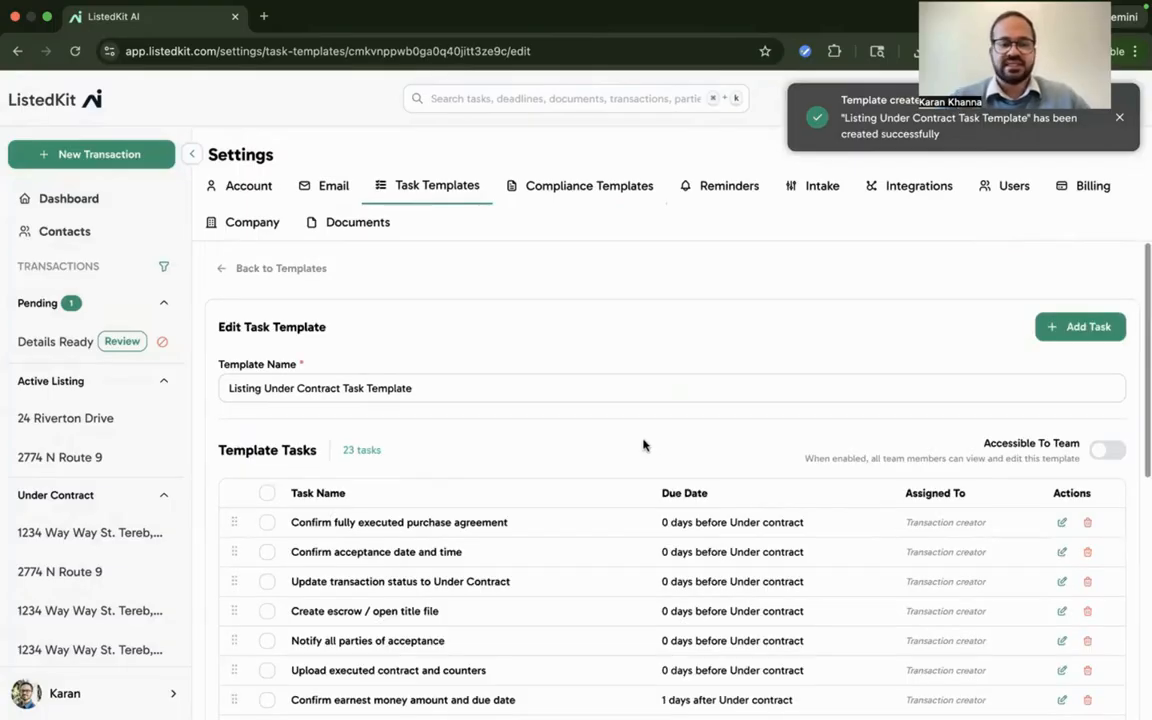
Step: Review the extracted template tasks with their due dates and assignees
{"action": "scroll", "coordinate": [643, 445], "scroll_direction": "down", "scroll_amount": 3}
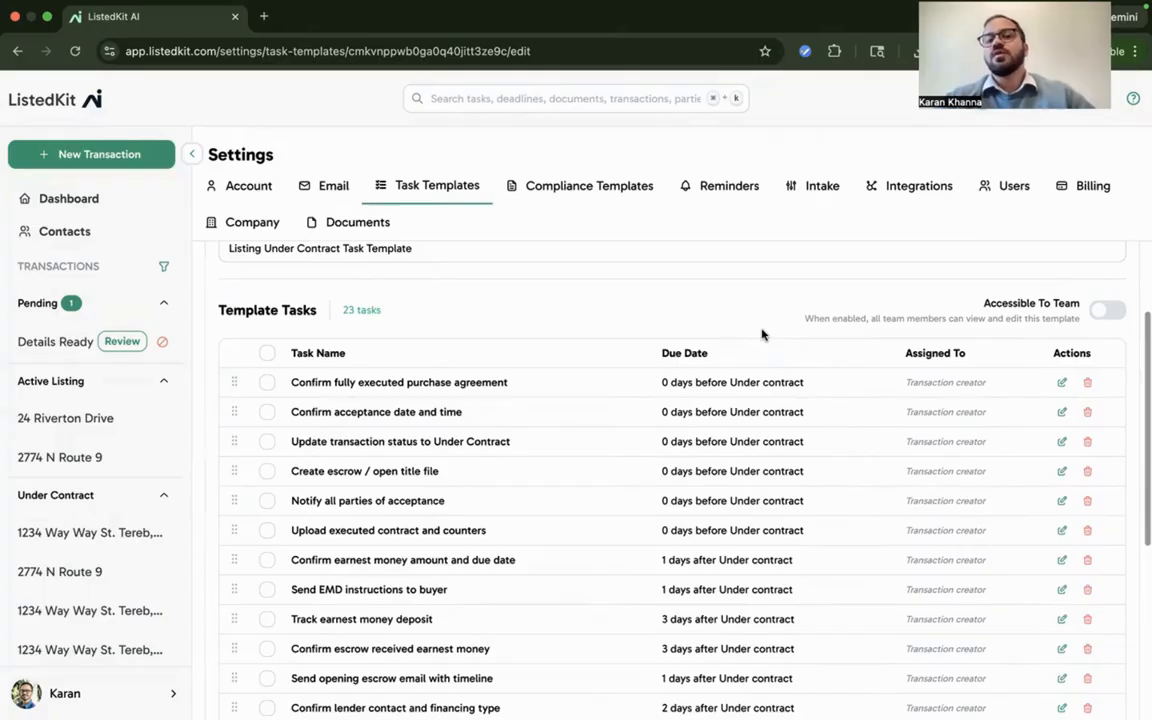
{"action": "scroll", "coordinate": [761, 332], "scroll_direction": "down", "scroll_amount": 2}
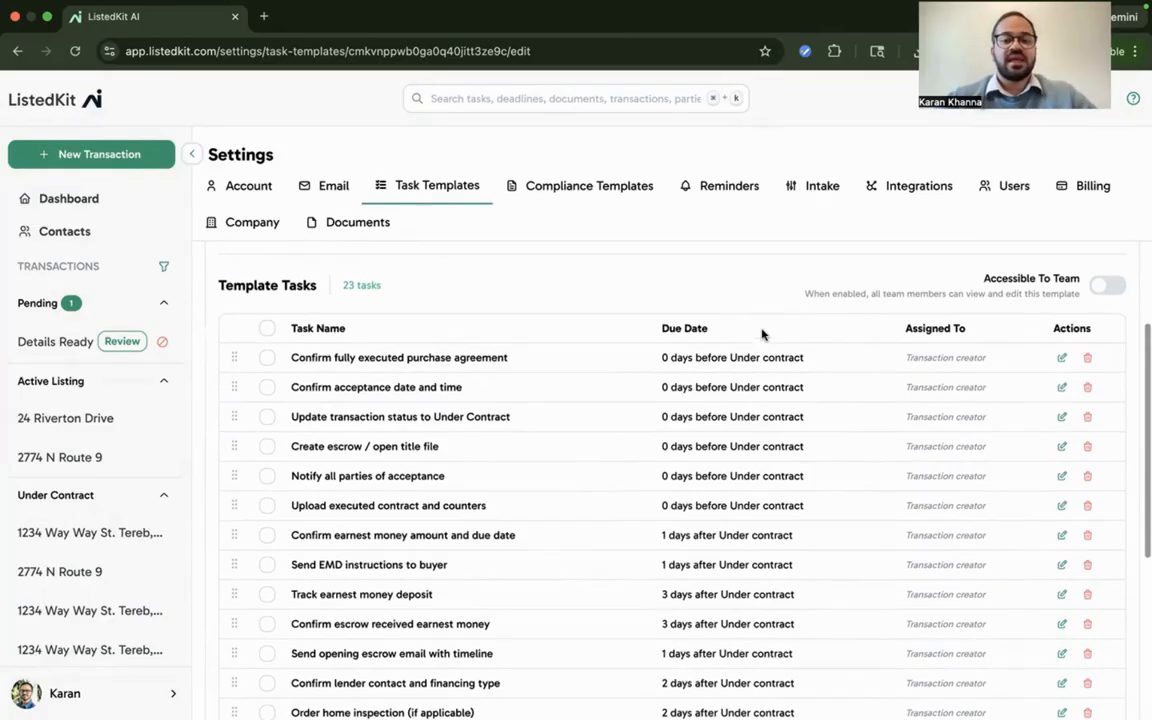
{"action": "scroll", "coordinate": [694, 290], "scroll_direction": "up", "scroll_amount": 3}
{"action": "scroll", "coordinate": [694, 290], "scroll_direction": "up", "scroll_amount": 1}
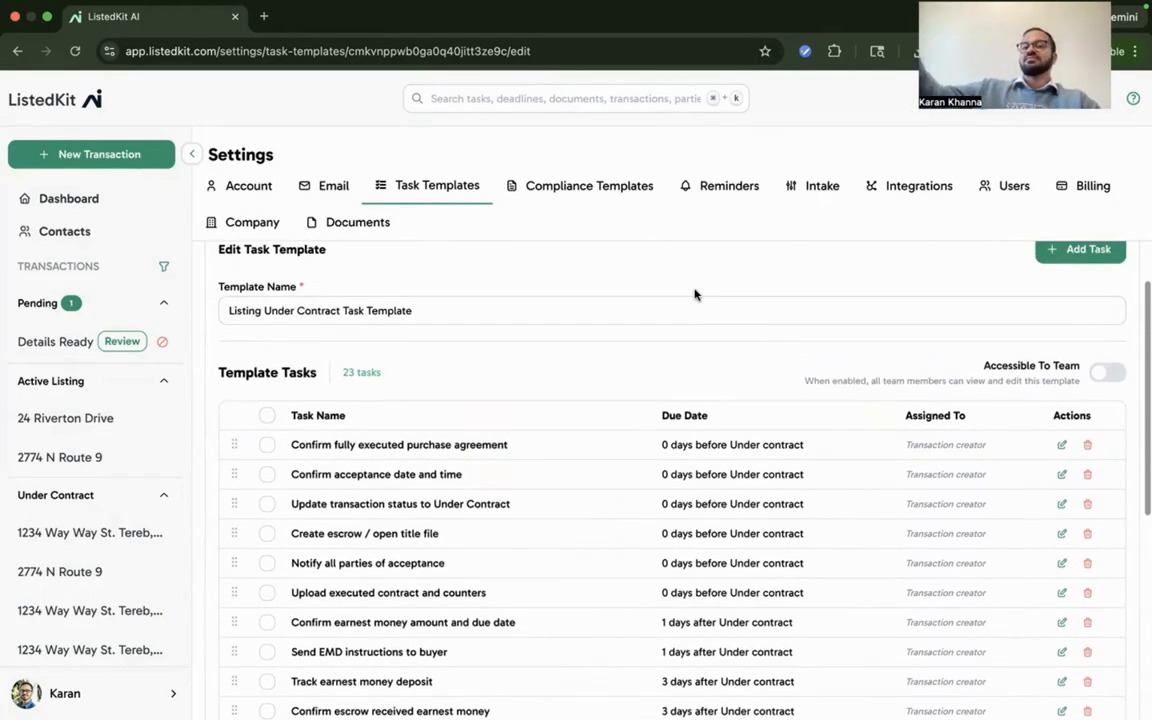
{"action": "mouse_move", "coordinate": [927, 455]}
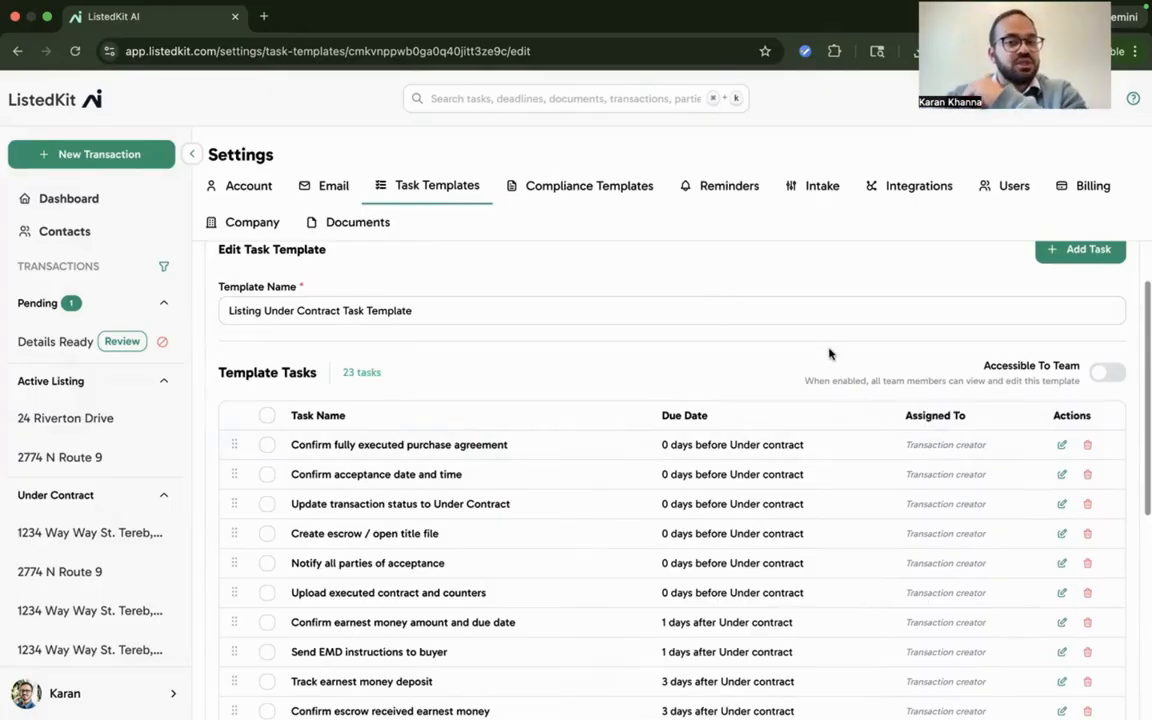
{"action": "scroll", "coordinate": [820, 343], "scroll_direction": "down", "scroll_amount": 3}
{"action": "scroll", "coordinate": [820, 345], "scroll_direction": "down", "scroll_amount": 3}
{"action": "scroll", "coordinate": [820, 345], "scroll_direction": "up", "scroll_amount": 1}
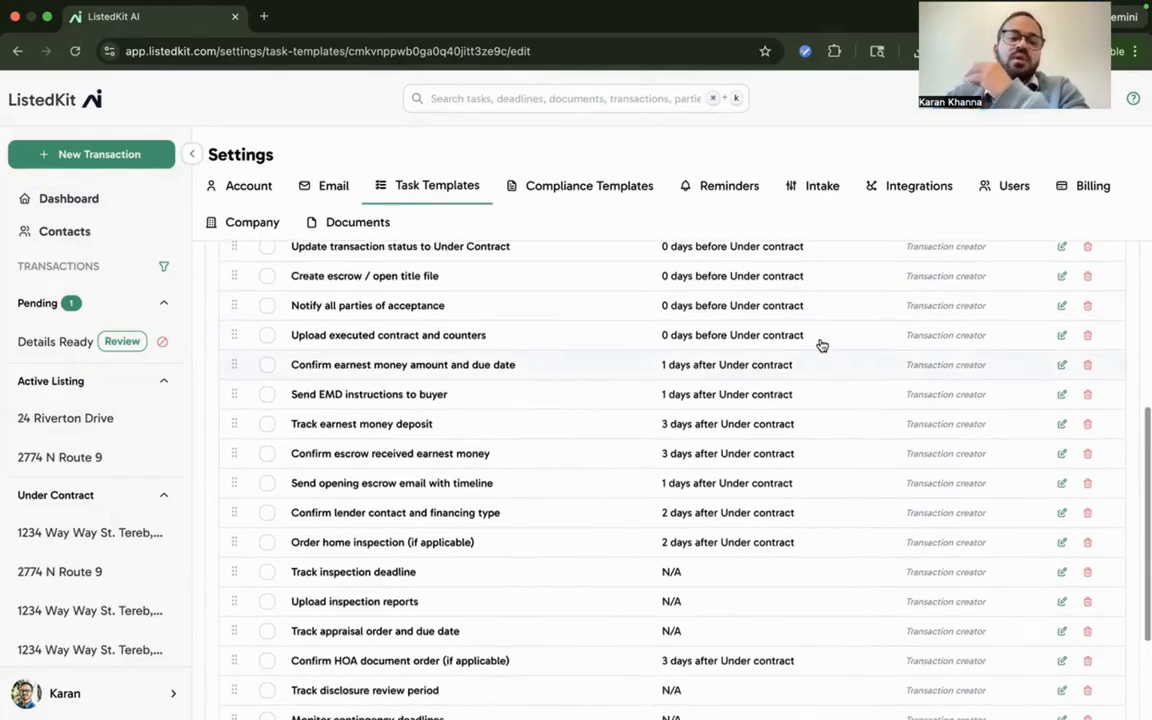
{"action": "scroll", "coordinate": [821, 345], "scroll_direction": "up", "scroll_amount": 2}
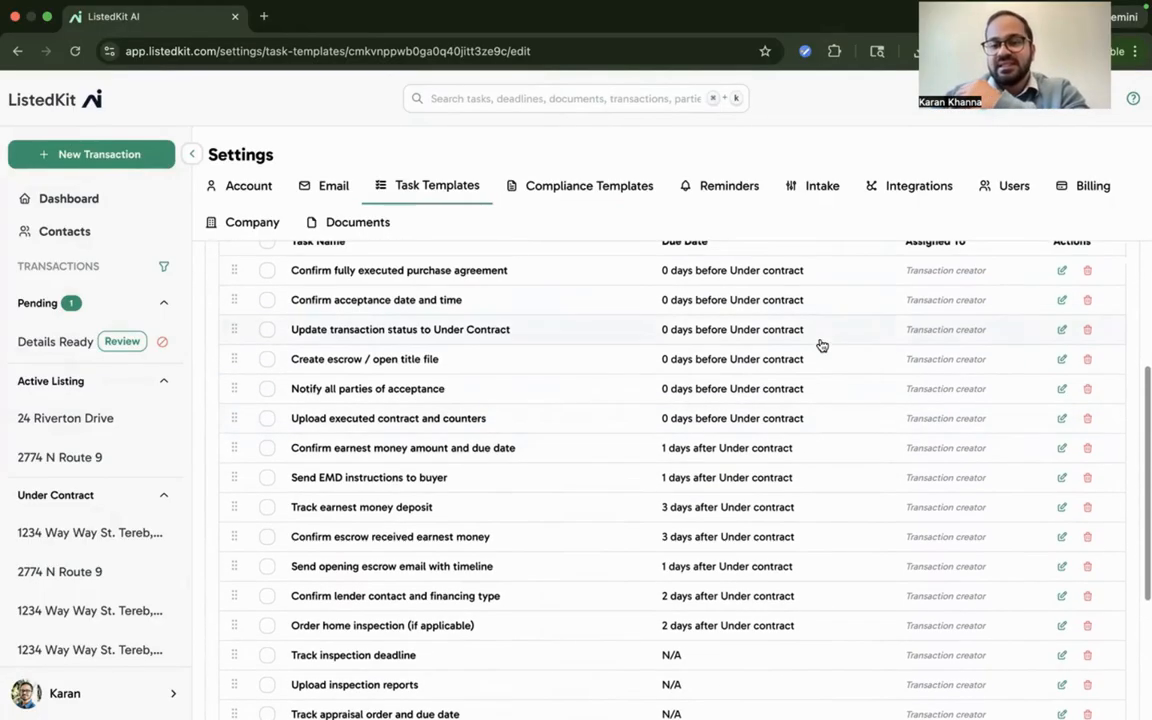
Step: Try assigning a teammate to the "Create escrow / open title file" task, remove the assignee and close the task without saving
{"action": "left_click", "coordinate": [938, 360]}
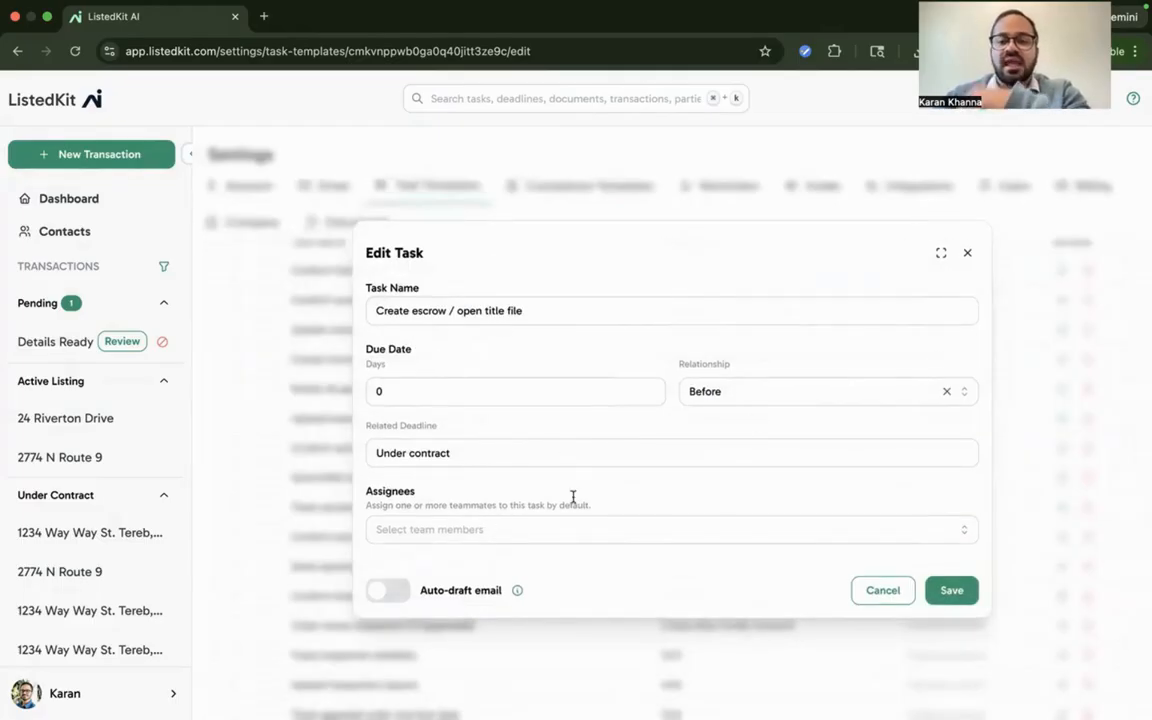
{"action": "left_click", "coordinate": [607, 530]}
{"action": "left_click", "coordinate": [508, 578]}
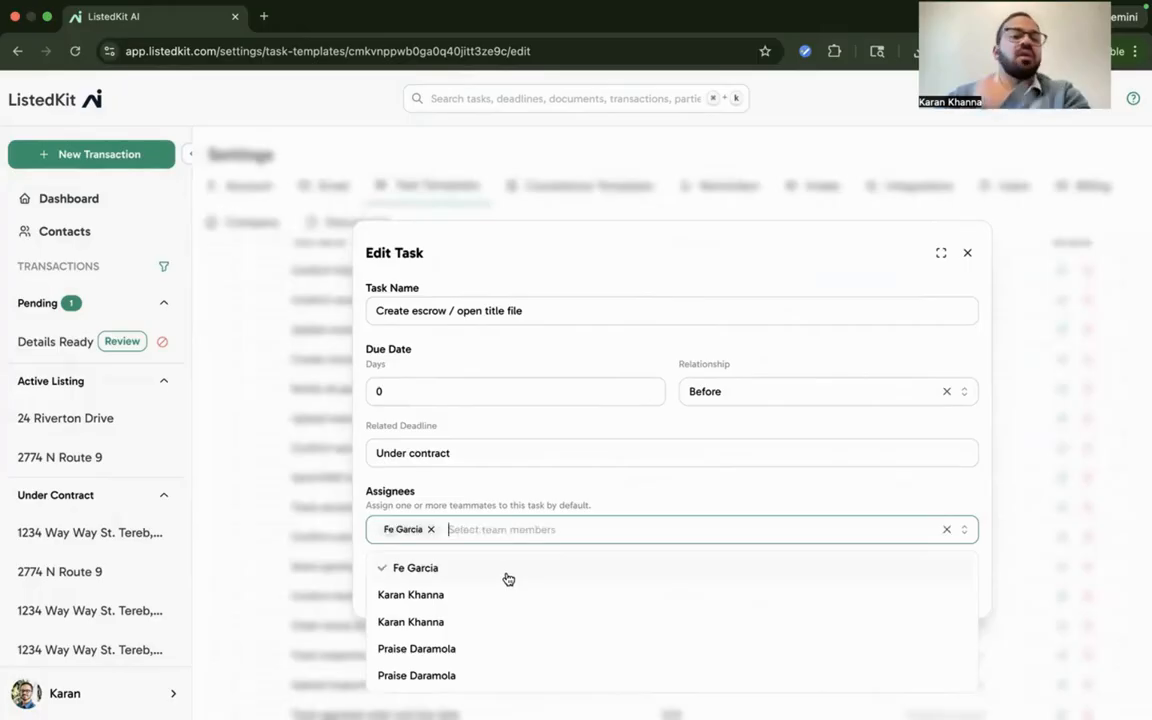
{"action": "left_click", "coordinate": [568, 487]}
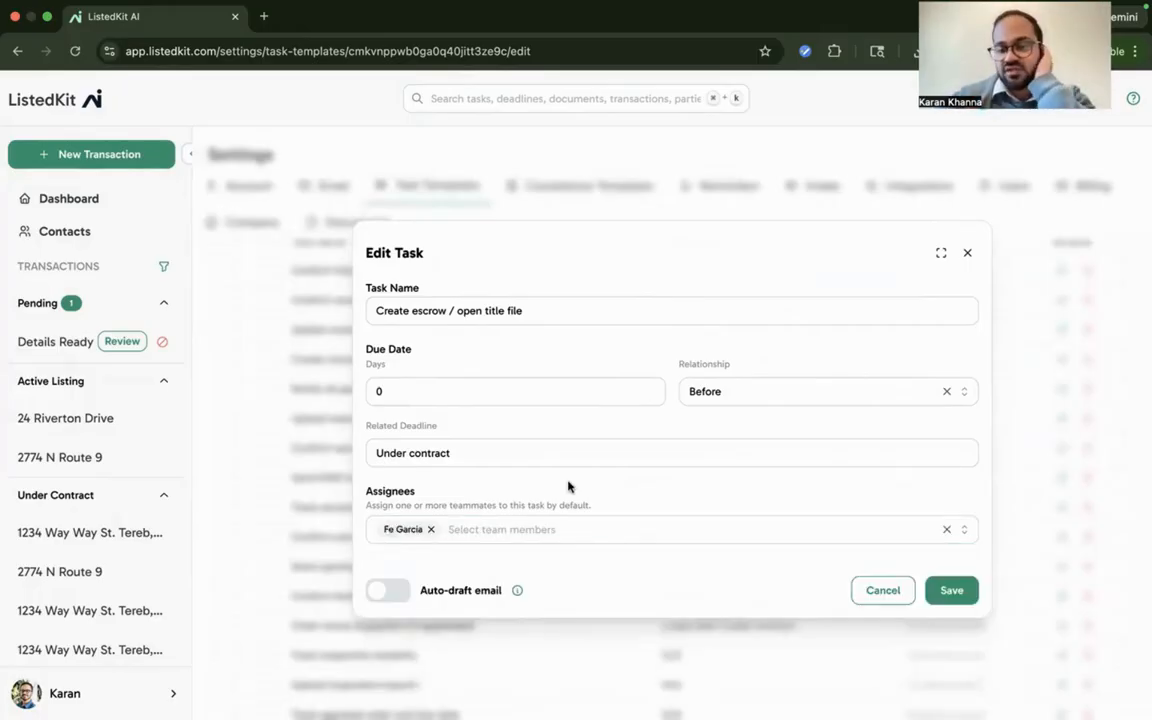
{"action": "left_click", "coordinate": [430, 530]}
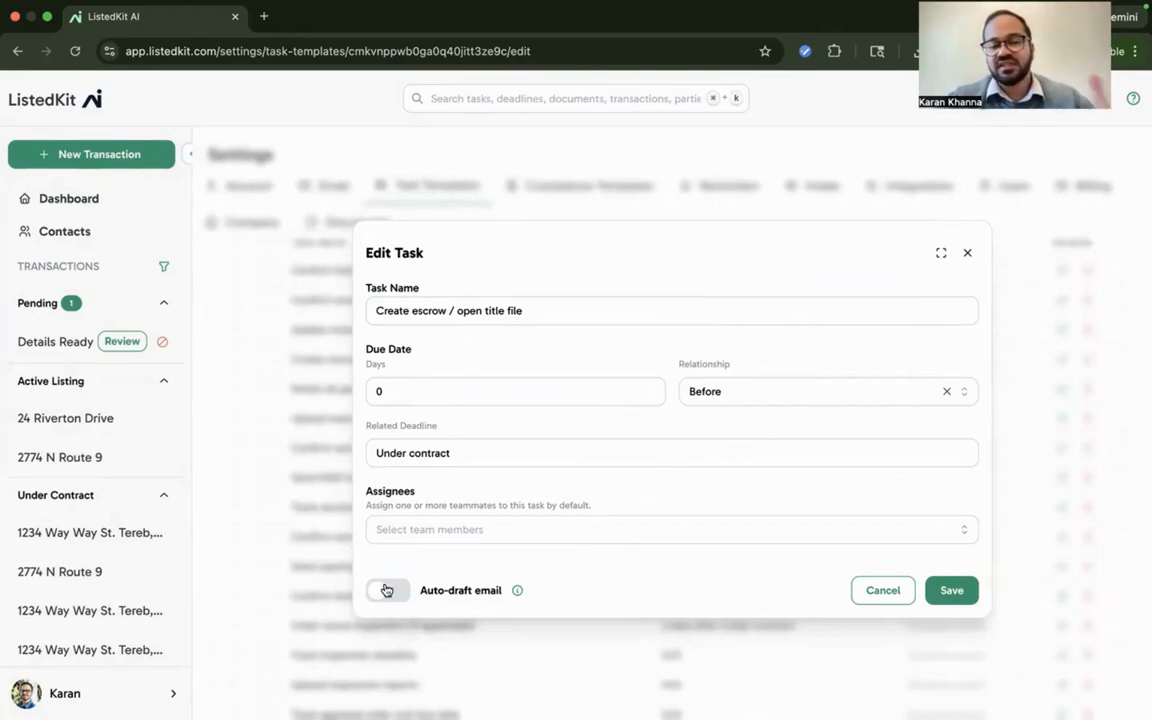
{"action": "left_click", "coordinate": [966, 253]}
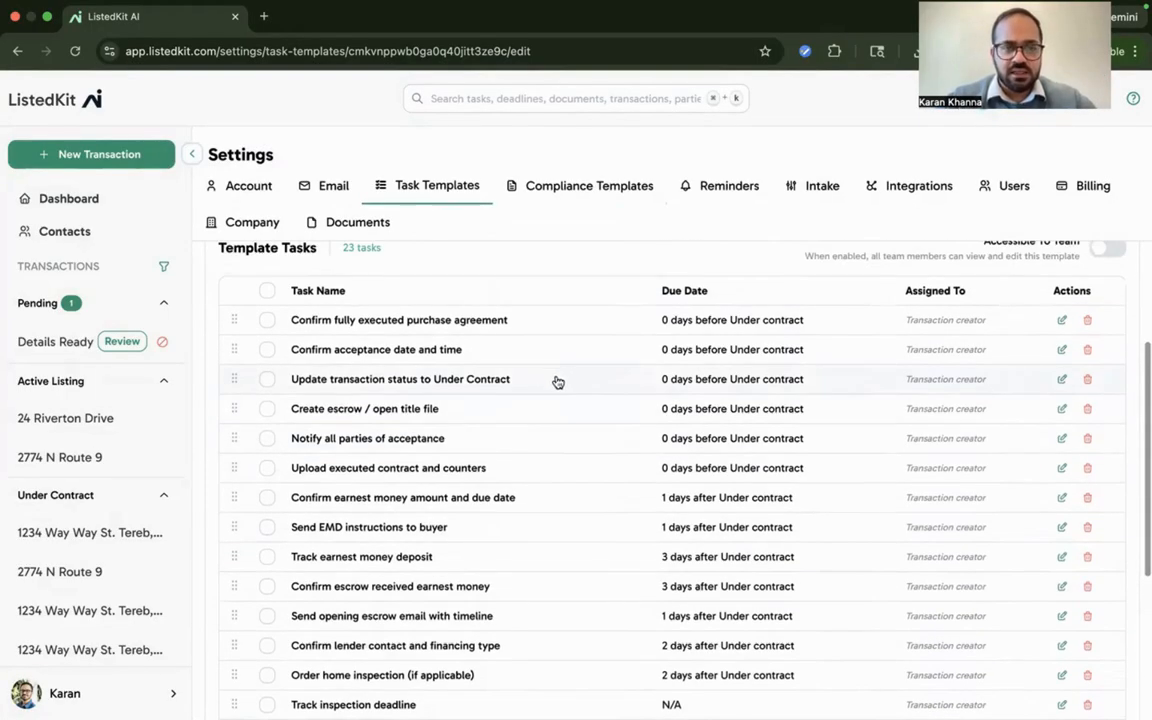
Step: Enable auto-draft email on the "Send EMD instructions to buyer" task with the "Earnest Money Deposit Reminder" email template and save the task
{"action": "scroll", "coordinate": [557, 382], "scroll_direction": "down", "scroll_amount": 2}
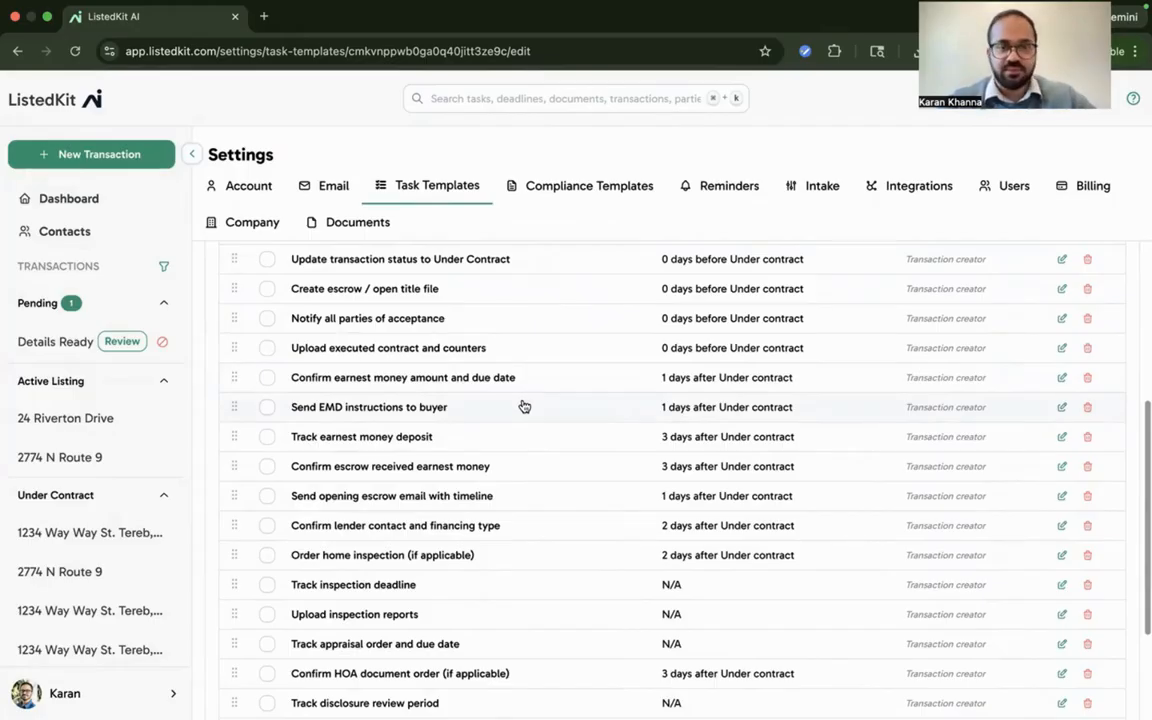
{"action": "left_click", "coordinate": [522, 403]}
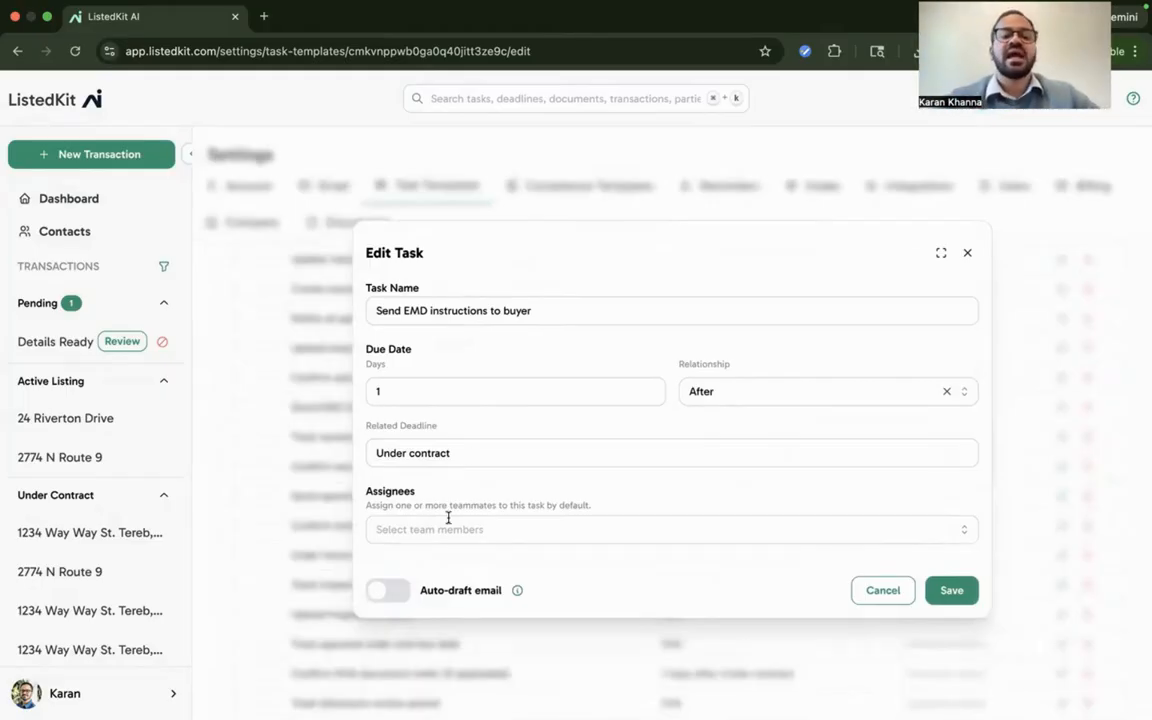
{"action": "left_click", "coordinate": [383, 592]}
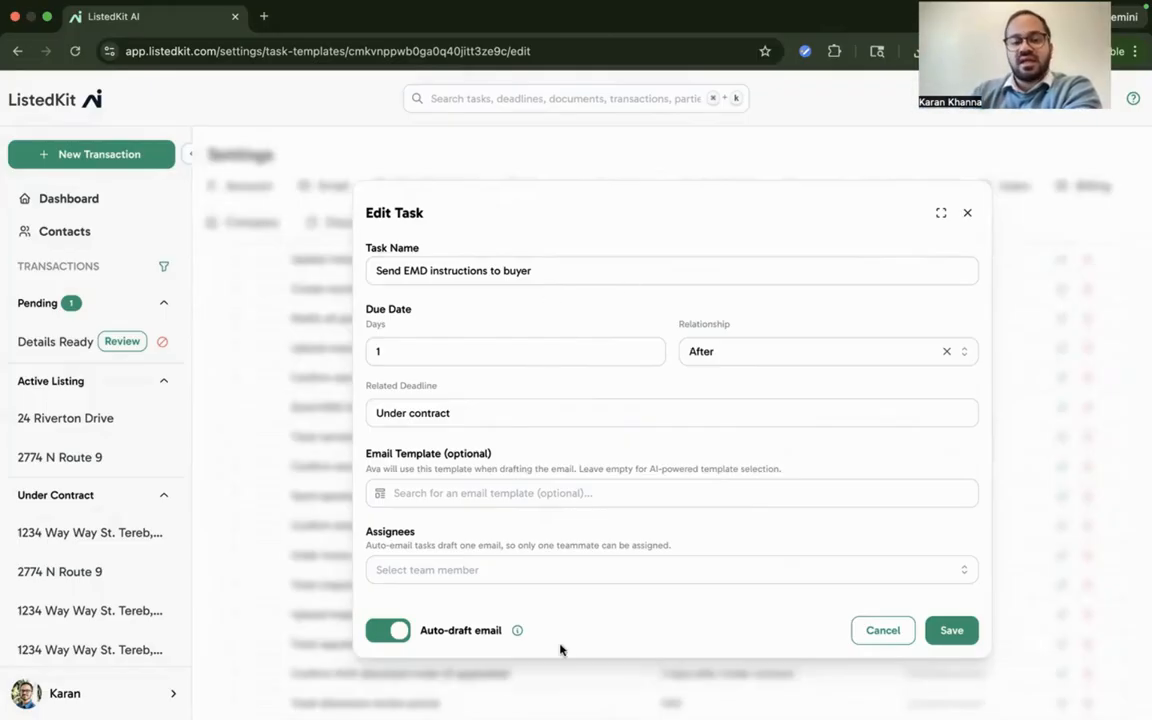
{"action": "mouse_move", "coordinate": [517, 628]}
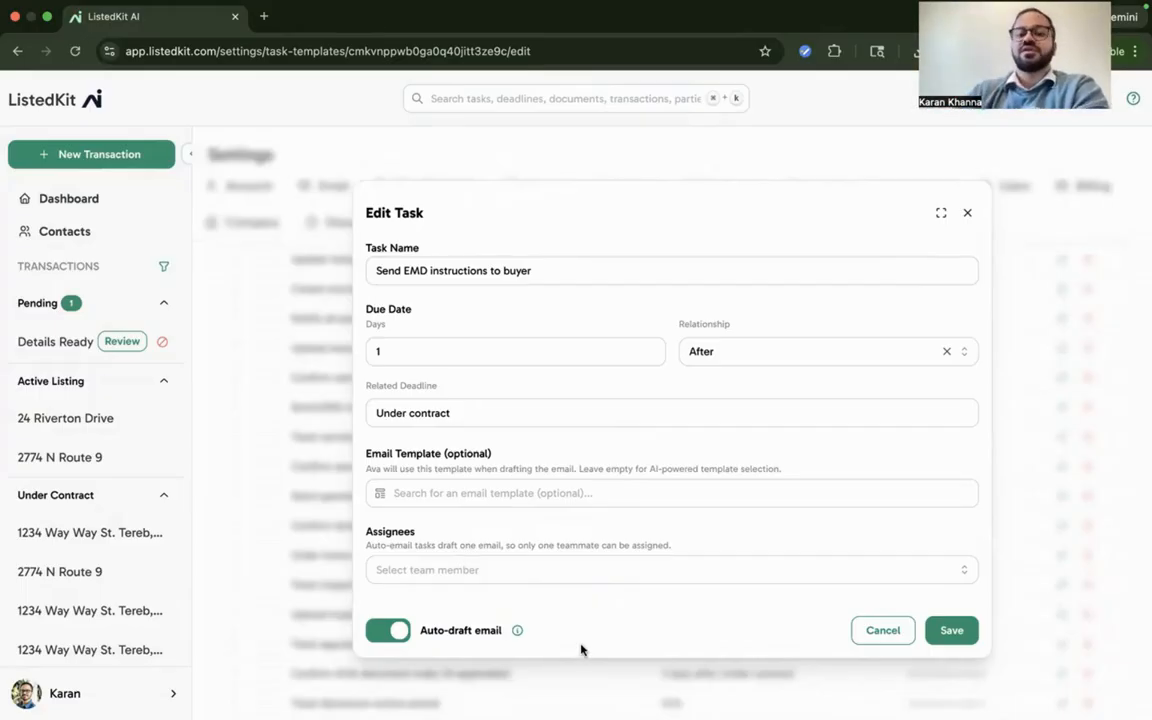
{"action": "left_click", "coordinate": [491, 494]}
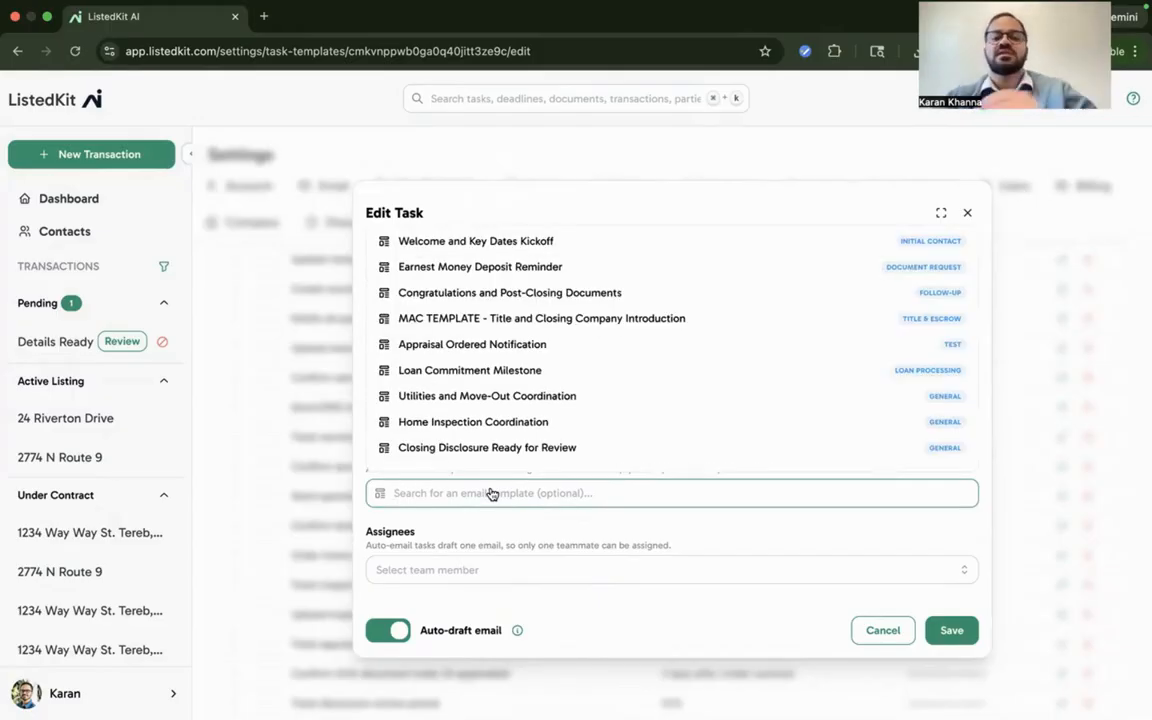
{"action": "left_click", "coordinate": [500, 270]}
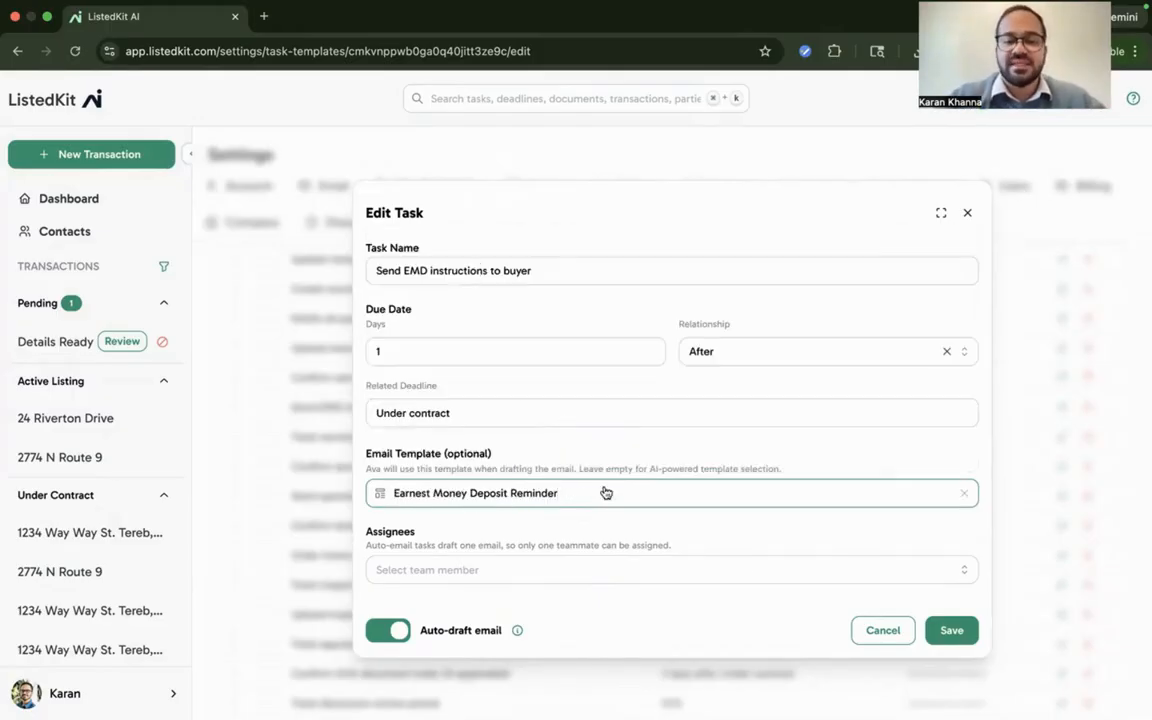
{"action": "left_click", "coordinate": [952, 632]}
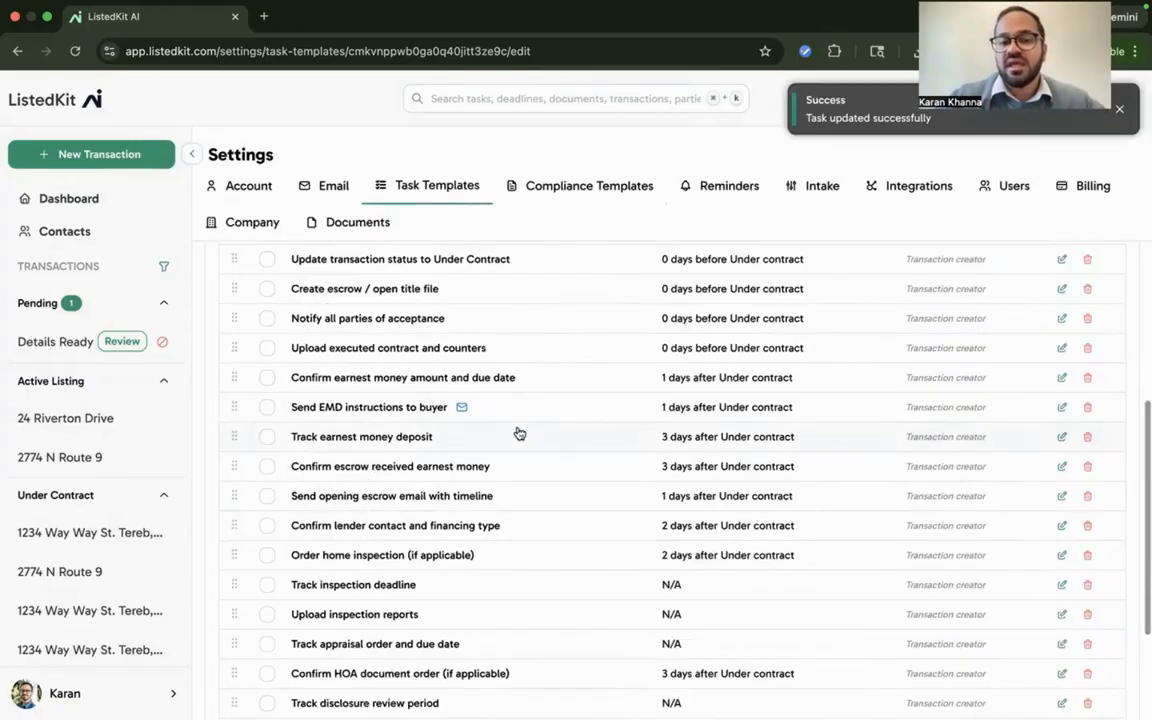
Step: Return to the task template list and start a new template from pasted text
{"action": "scroll", "coordinate": [519, 432], "scroll_direction": "up", "scroll_amount": 1}
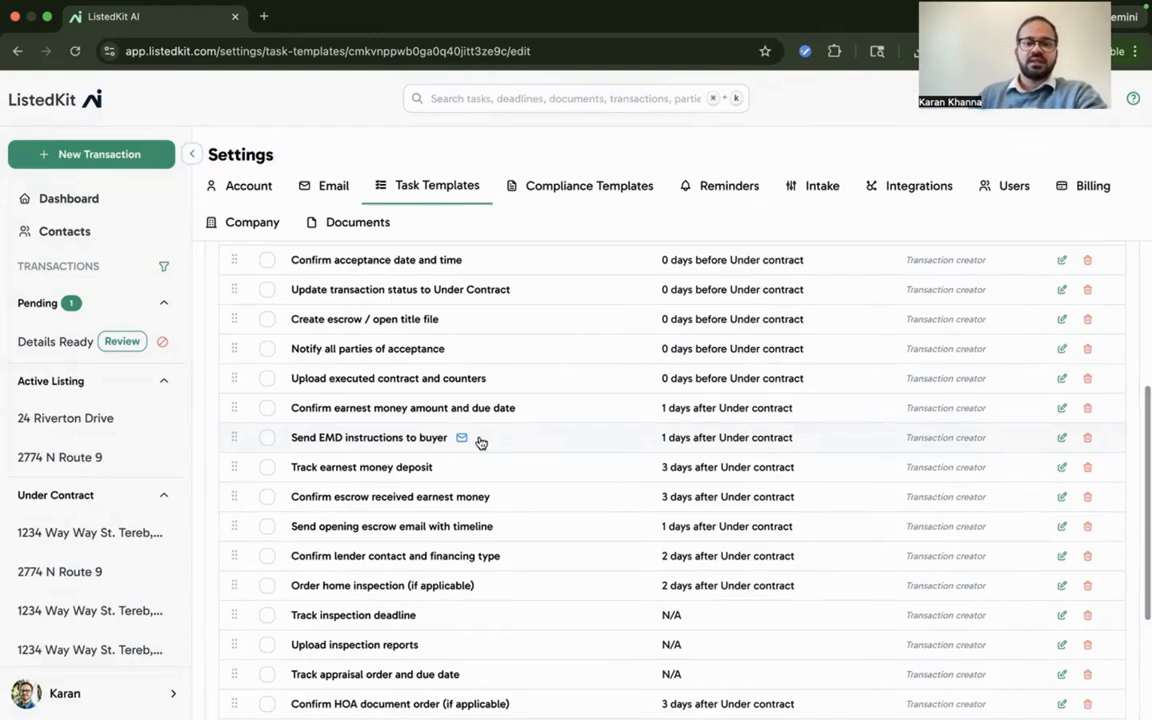
{"action": "scroll", "coordinate": [480, 441], "scroll_direction": "up", "scroll_amount": 3}
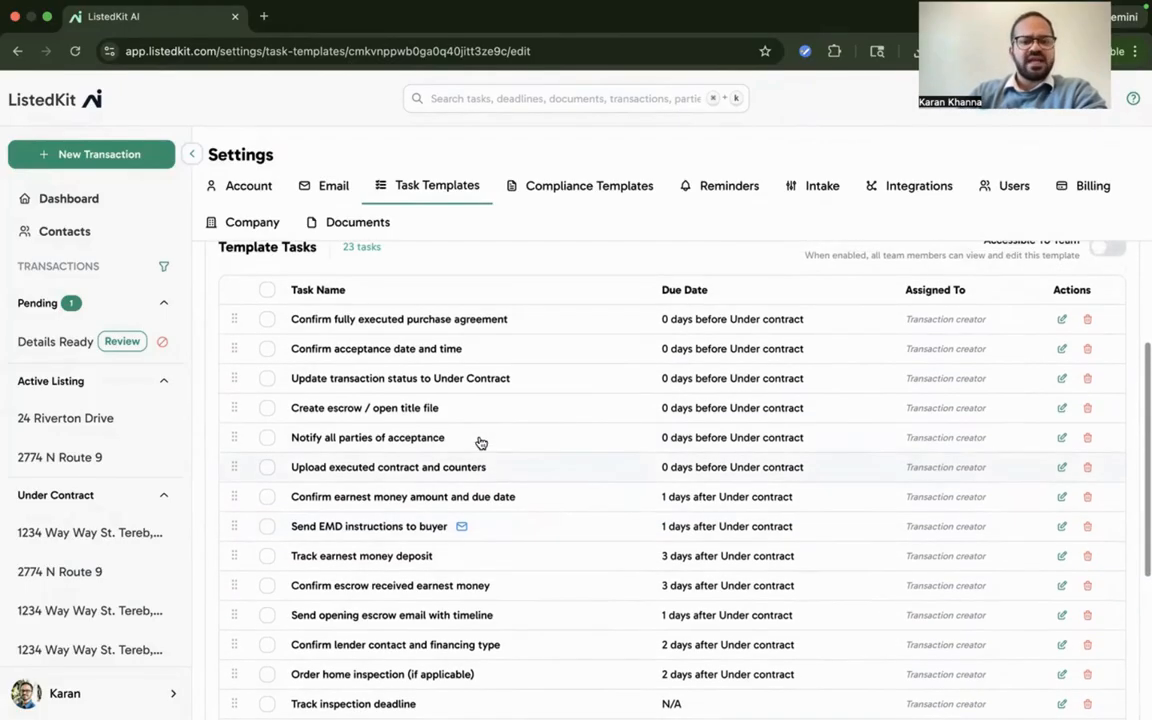
{"action": "scroll", "coordinate": [480, 441], "scroll_direction": "up", "scroll_amount": 3}
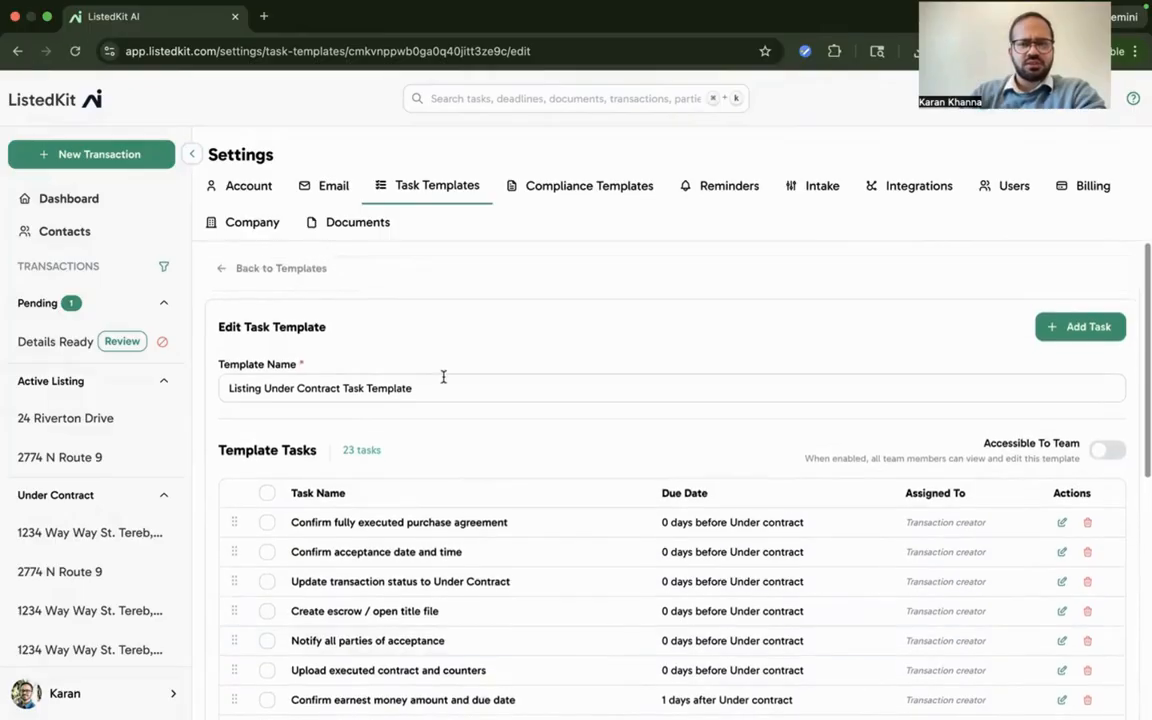
{"action": "left_click", "coordinate": [290, 268]}
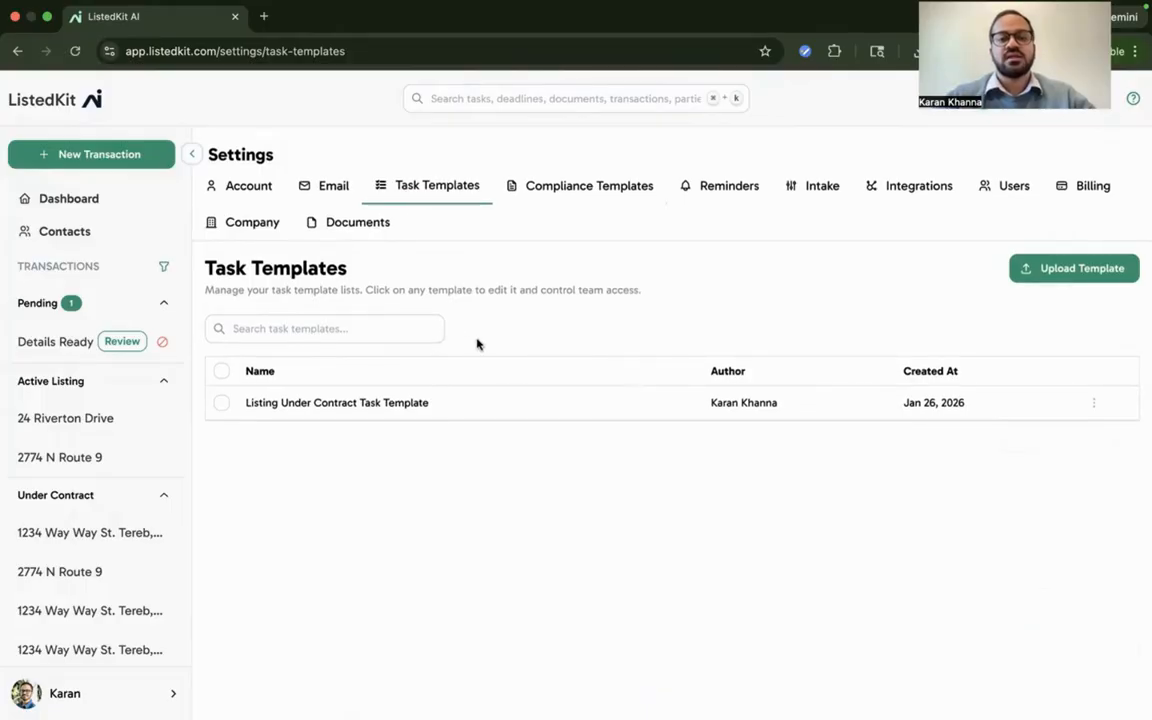
{"action": "left_click", "coordinate": [1055, 267]}
{"action": "left_click", "coordinate": [710, 305]}
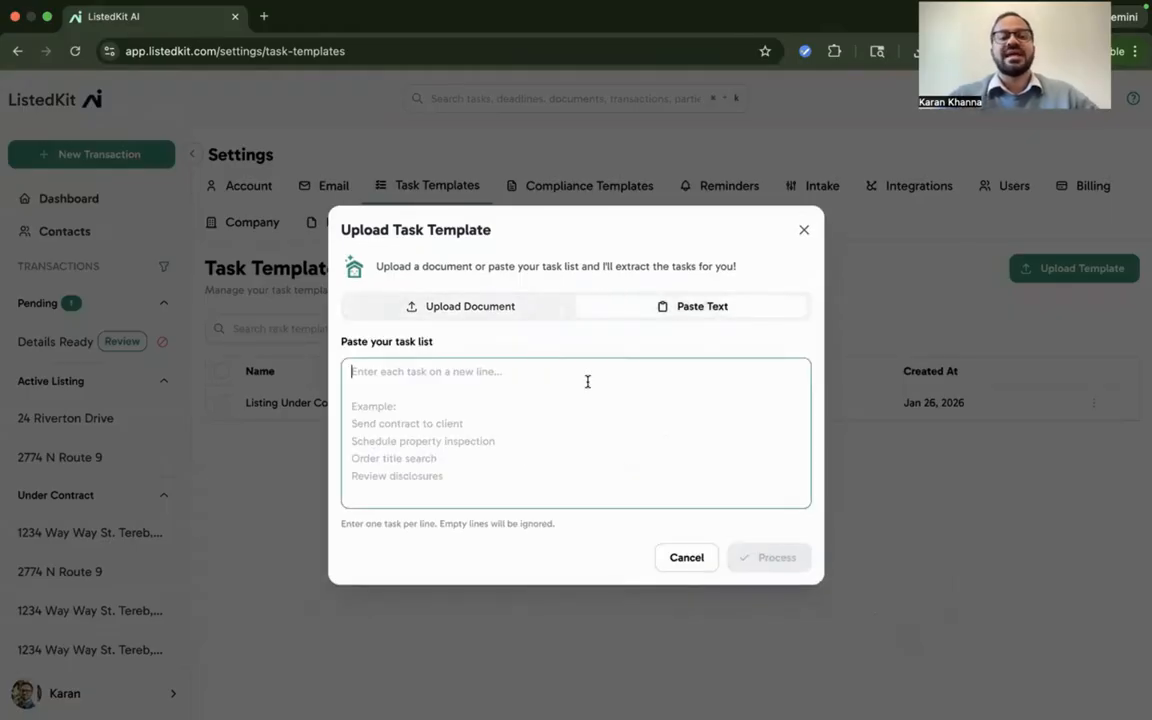
{"action": "type", "text": "EMD Task"}
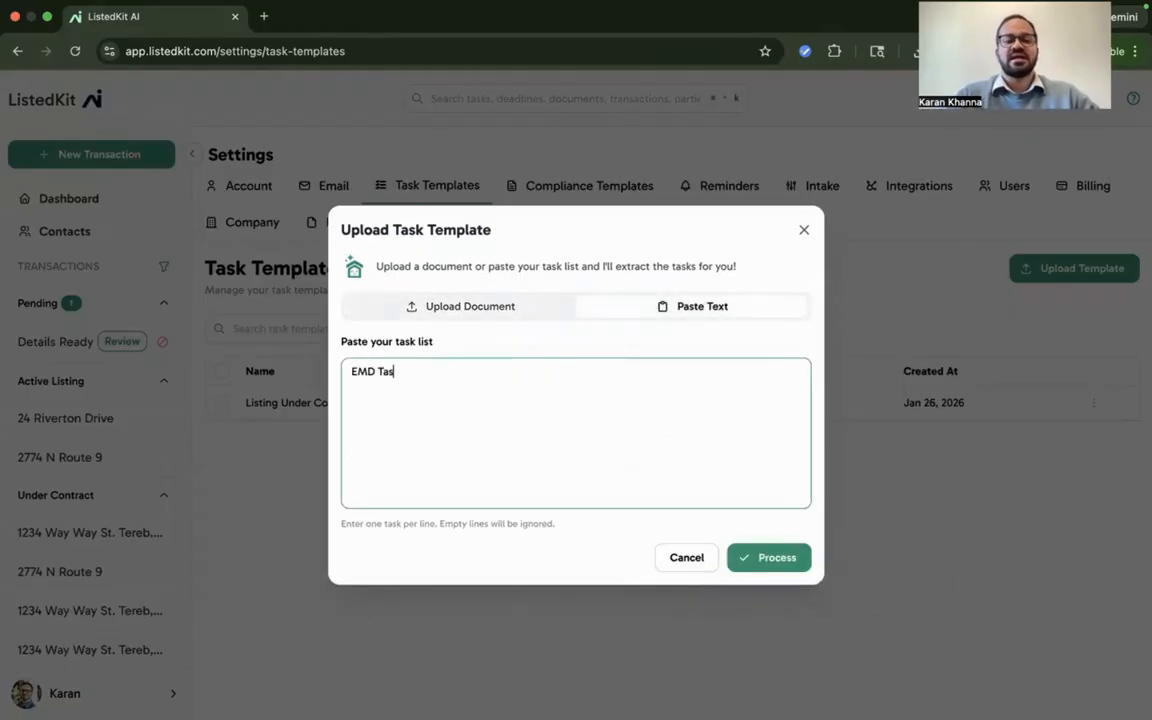
{"action": "key", "text": "BackSpace"}
{"action": "key", "text": "BackSpace"}
{"action": "key", "text": "BackSpace"}
{"action": "key", "text": "BackSpace"}
{"action": "key", "text": "BackSpace"}
{"action": "key", "text": "BackSpace"}
{"action": "key", "text": "BackSpace"}
{"action": "key", "text": "BackSpace"}
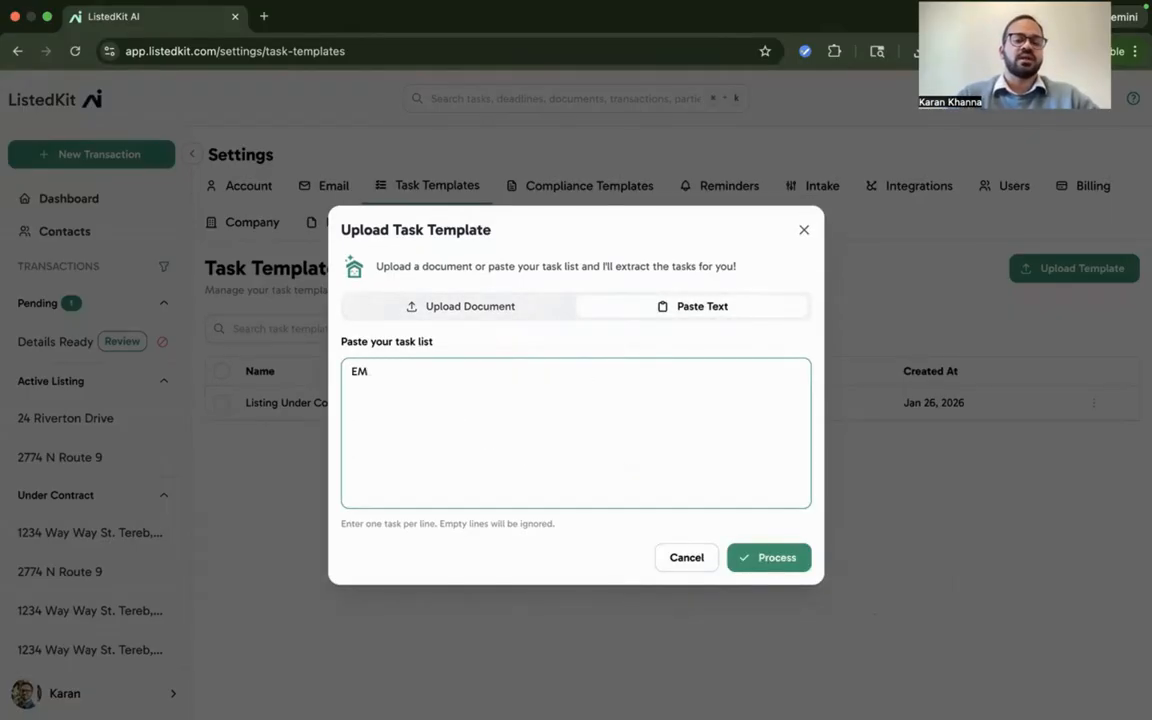
Step: Enter "Inspection Delayed Task List" as the heading line of the new template's task text
{"action": "type", "text": "Insp"}
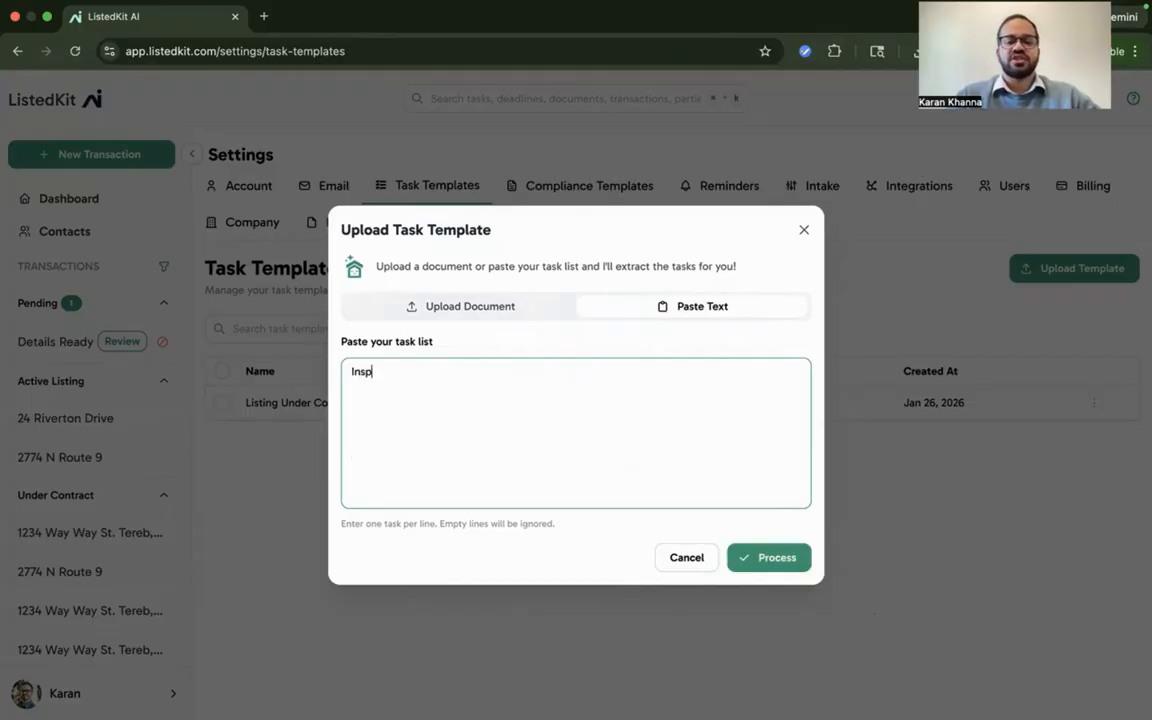
{"action": "type", "text": "ection Delayed"}
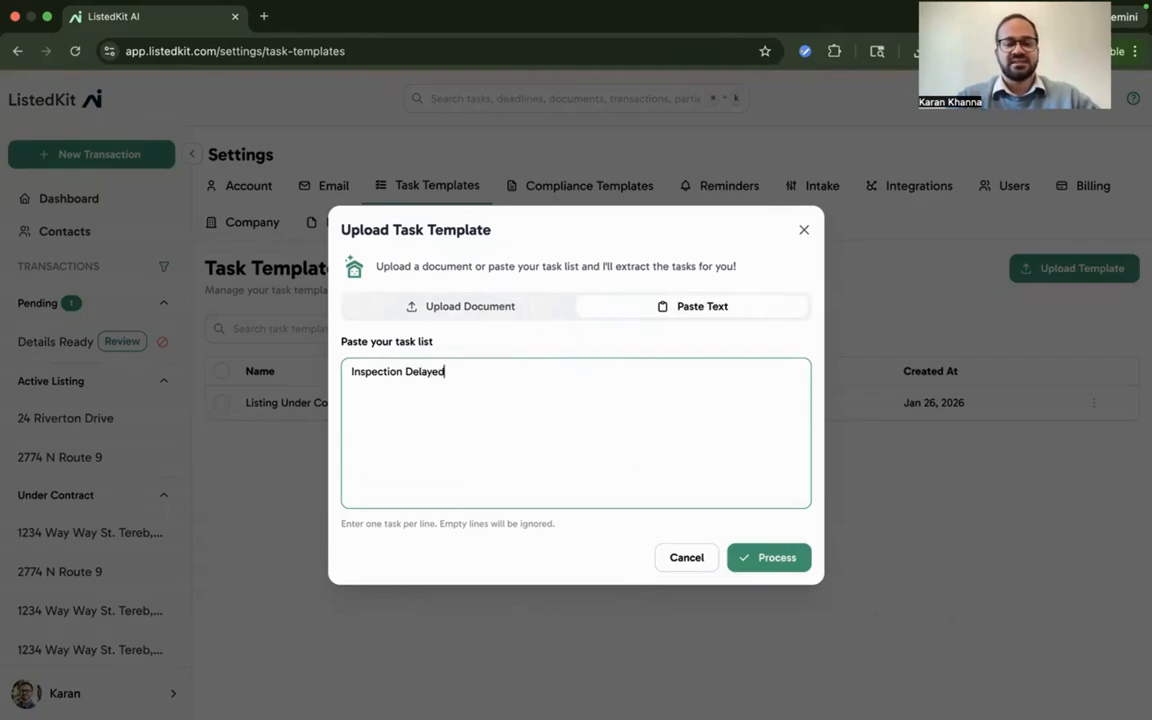
{"action": "type", "text": " Task List"}
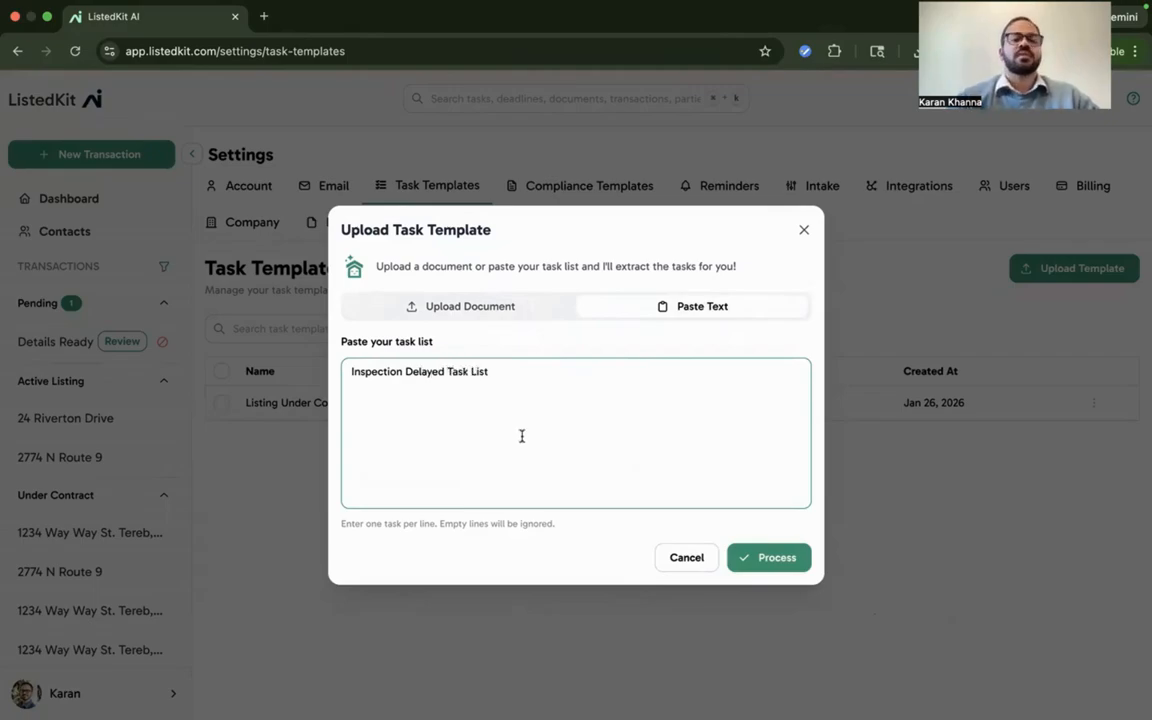
{"action": "key", "text": "Return"}
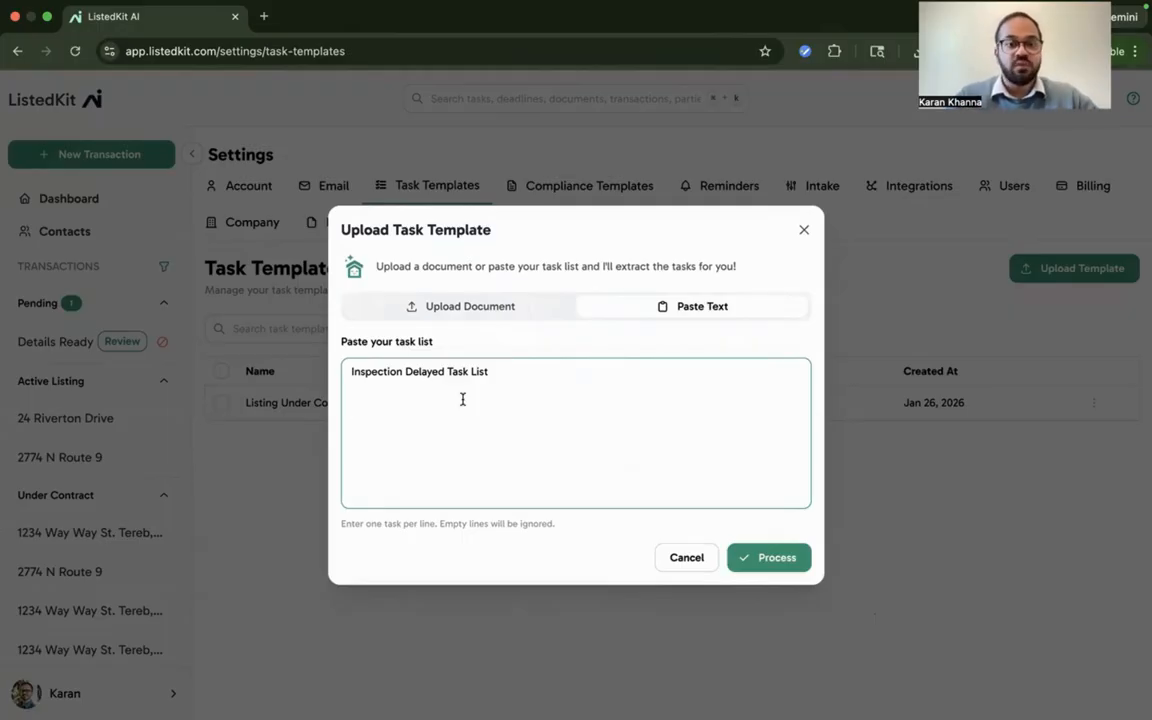
Step: Add the tasks "Notify everyone of delay" and "Schedule New Inspection Date" on separate lines below the heading
{"action": "type", "text": "Co"}
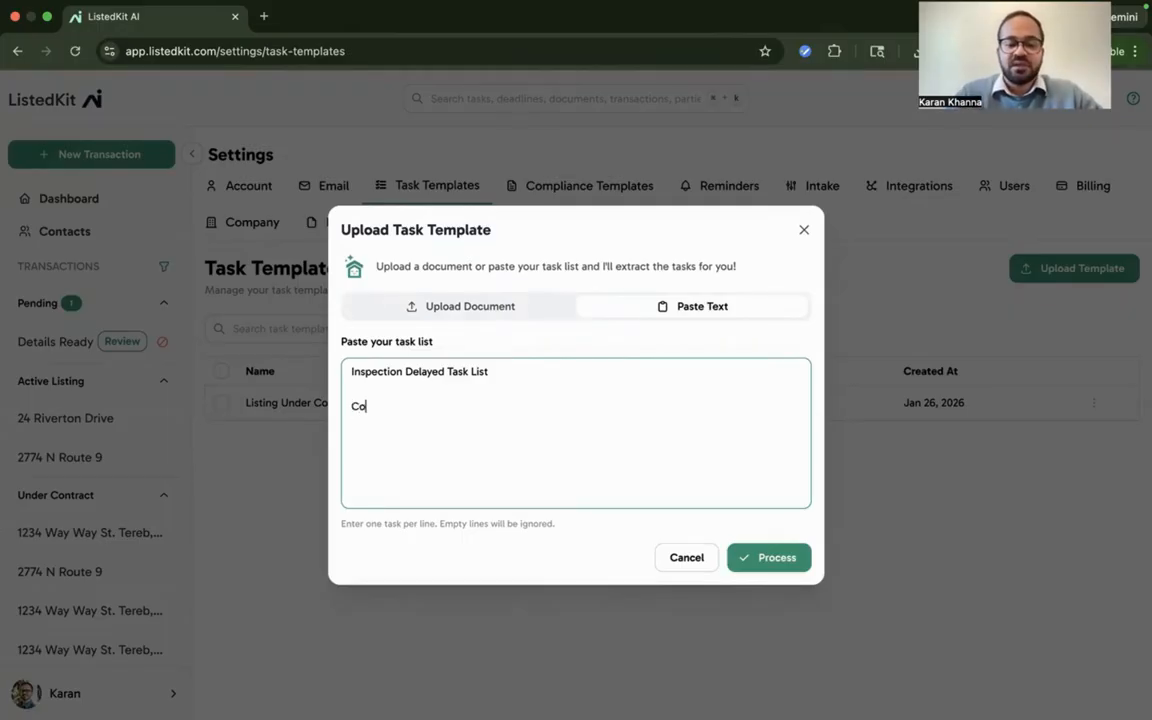
{"action": "key", "text": "BackSpace"}
{"action": "key", "text": "BackSpace"}
{"action": "type", "text": "Notify every"}
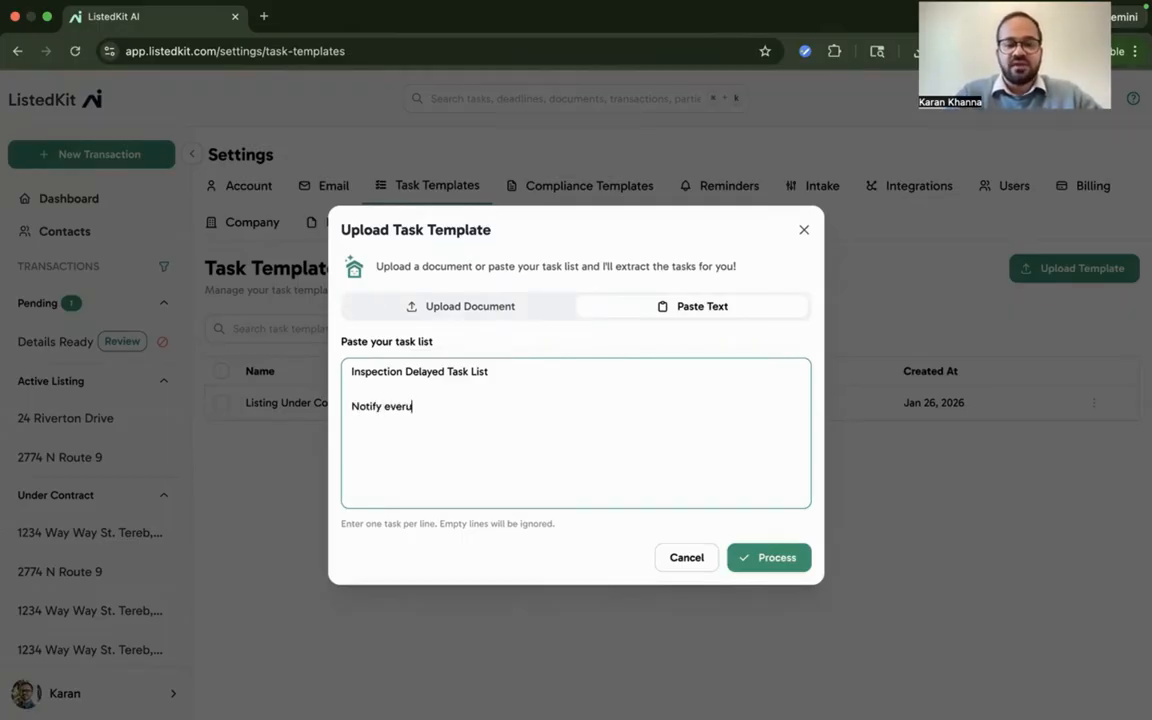
{"action": "key", "text": "BackSpace"}
{"action": "type", "text": "yone of delay"}
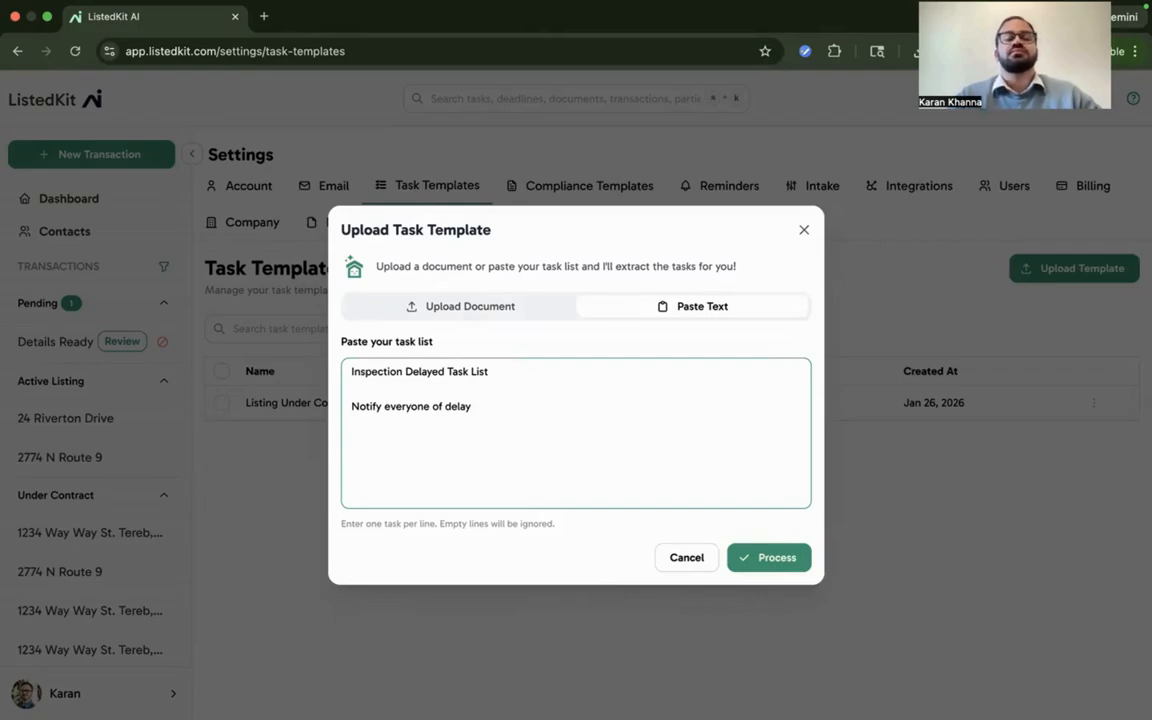
{"action": "type", "text": "Sc"}
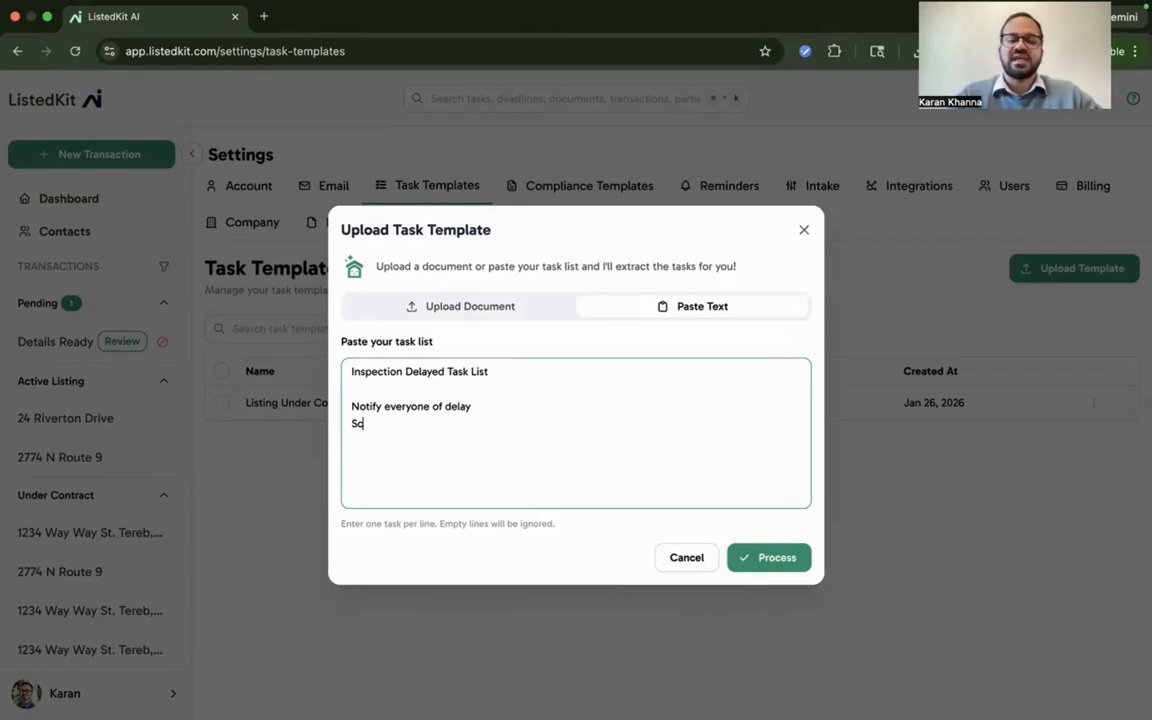
{"action": "type", "text": "hedule N"}
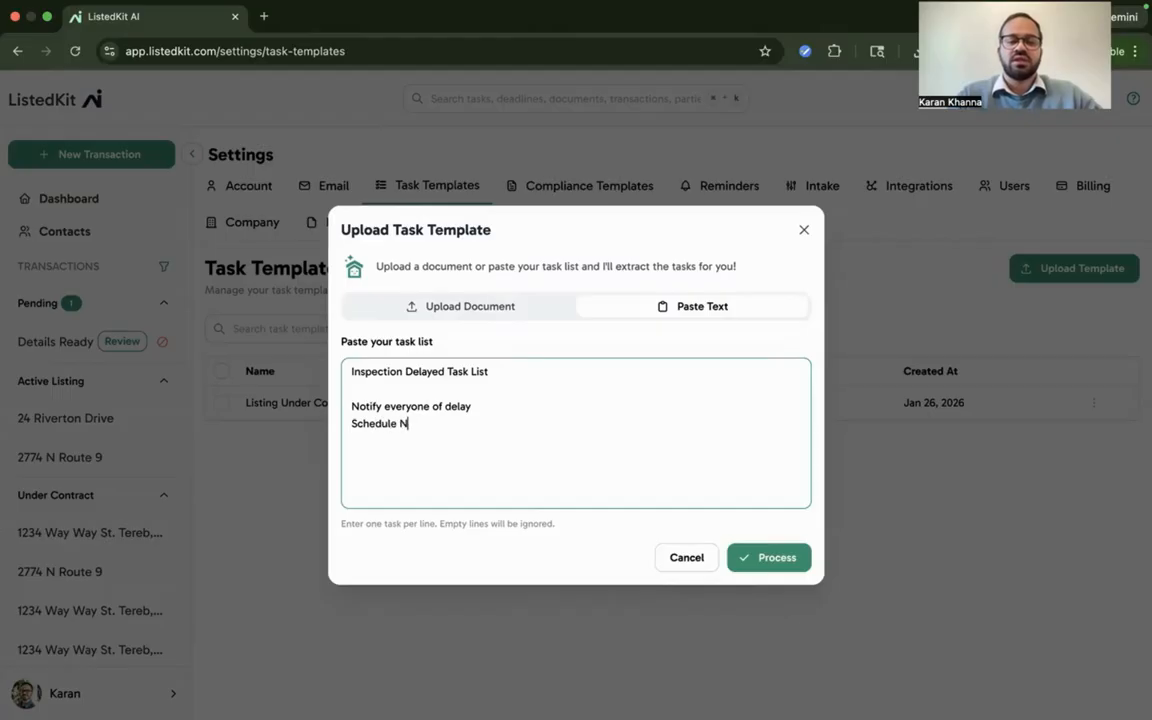
{"action": "type", "text": "ew Inspection Date"}
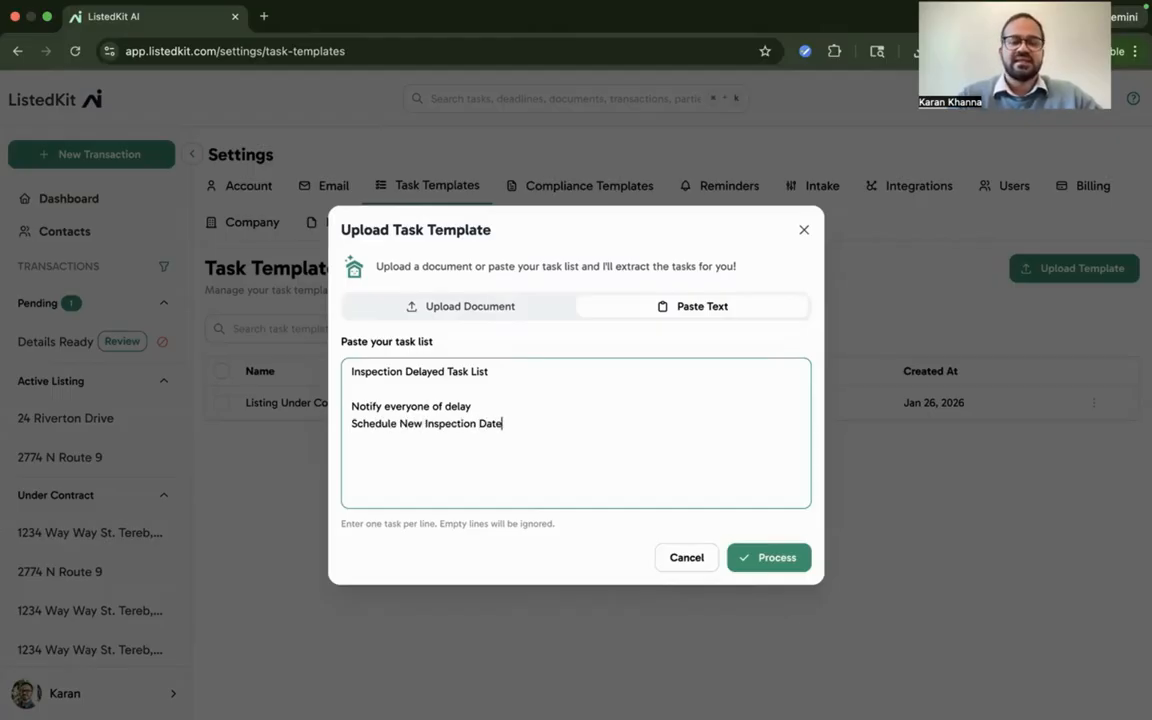
Step: Add the task "Collect inspection Report for delayed inspection" on a new line and process the task list
{"action": "key", "text": "Return"}
{"action": "type", "text": "Collect"}
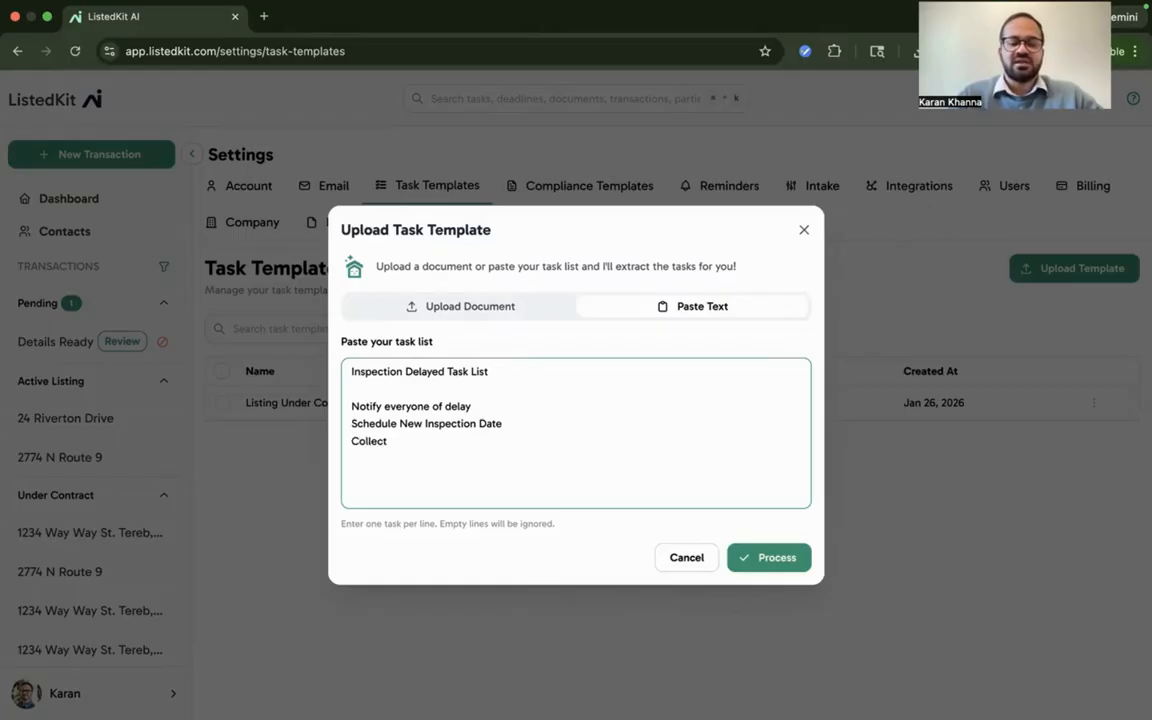
{"action": "type", "text": " inspection Re"}
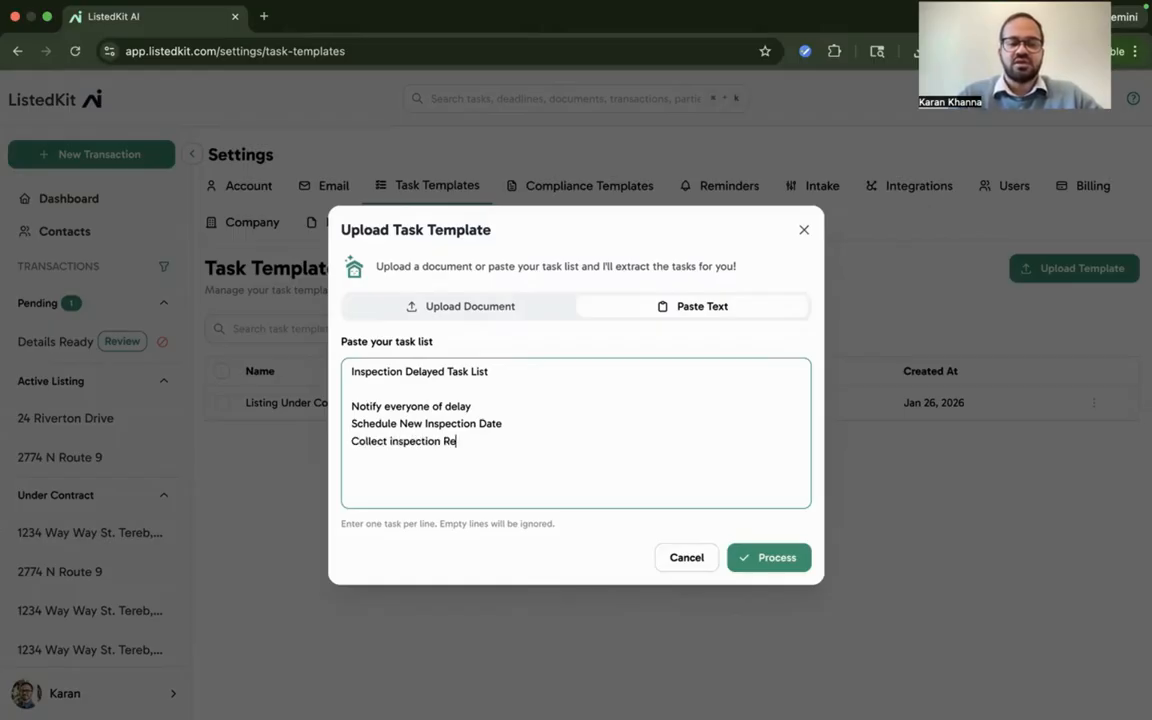
{"action": "type", "text": "port for de"}
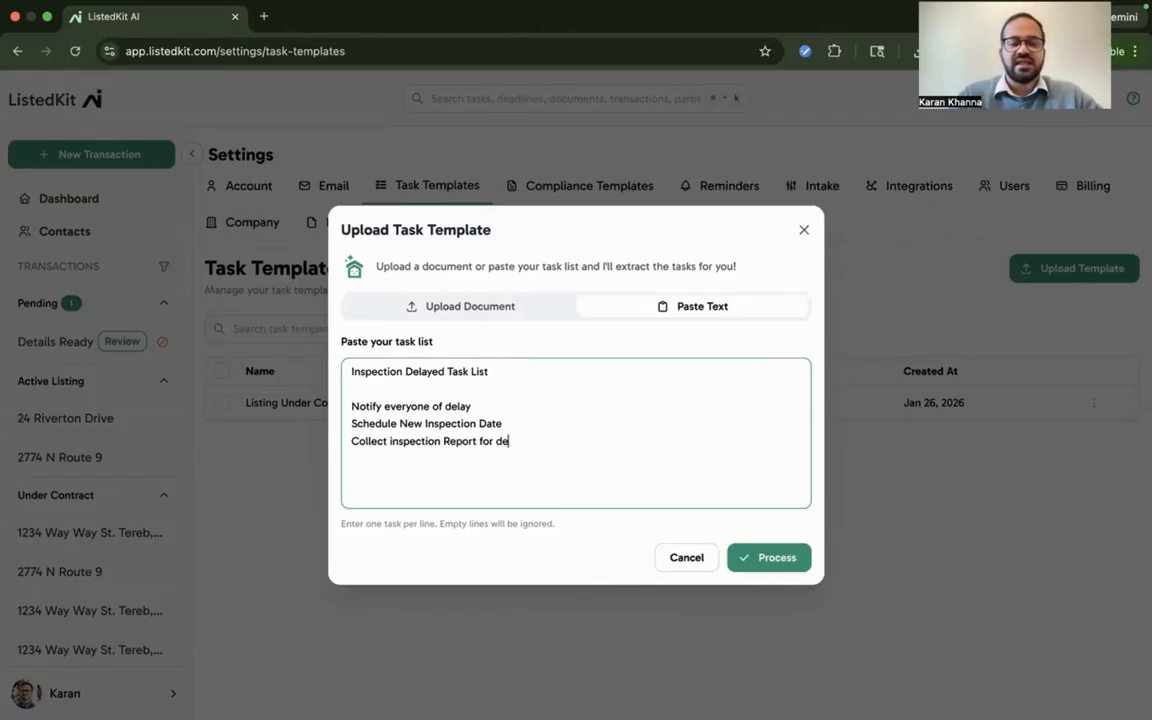
{"action": "type", "text": "layed insp"}
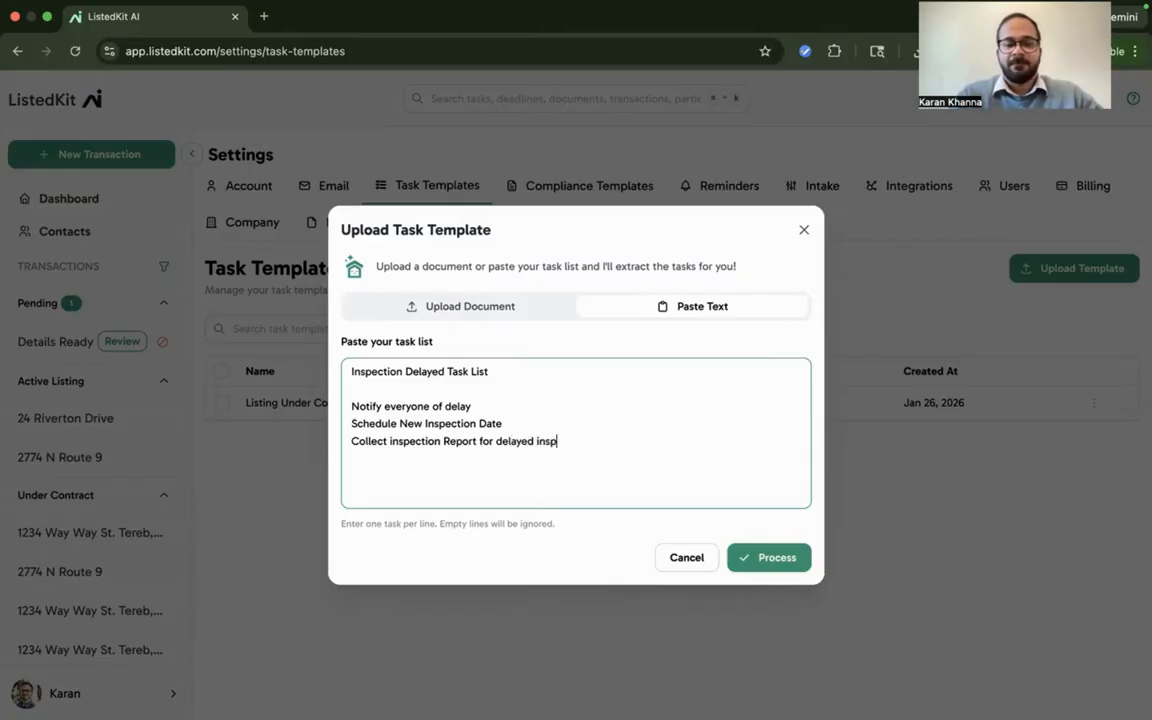
{"action": "type", "text": "ection"}
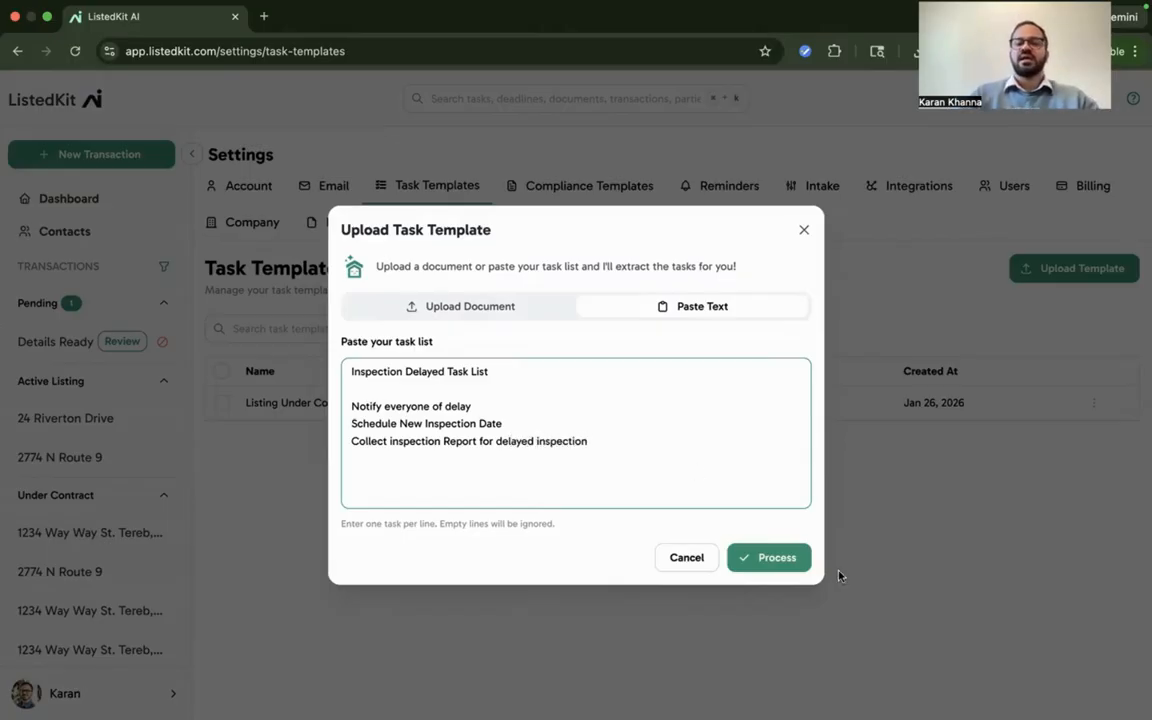
{"action": "left_click", "coordinate": [779, 558]}
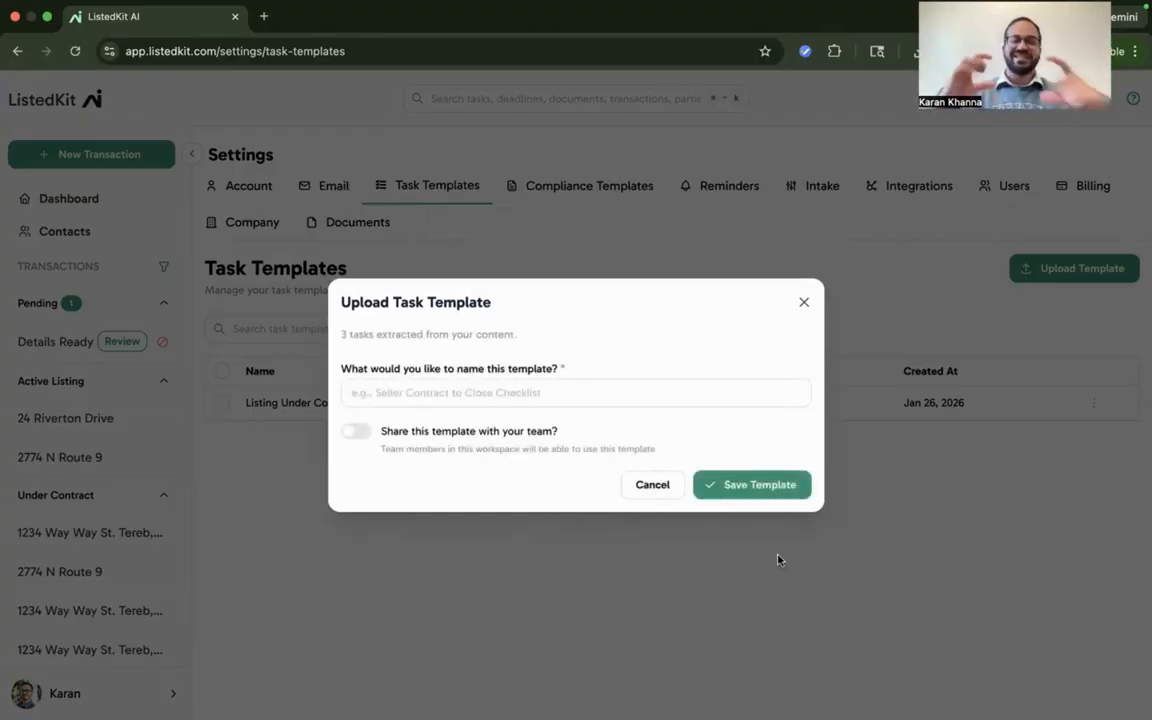
Step: Name the template "Inspection Delayed Template", save it without sharing it with the team, and return to the template list
{"action": "left_click", "coordinate": [545, 393]}
{"action": "type", "text": "Ins"}
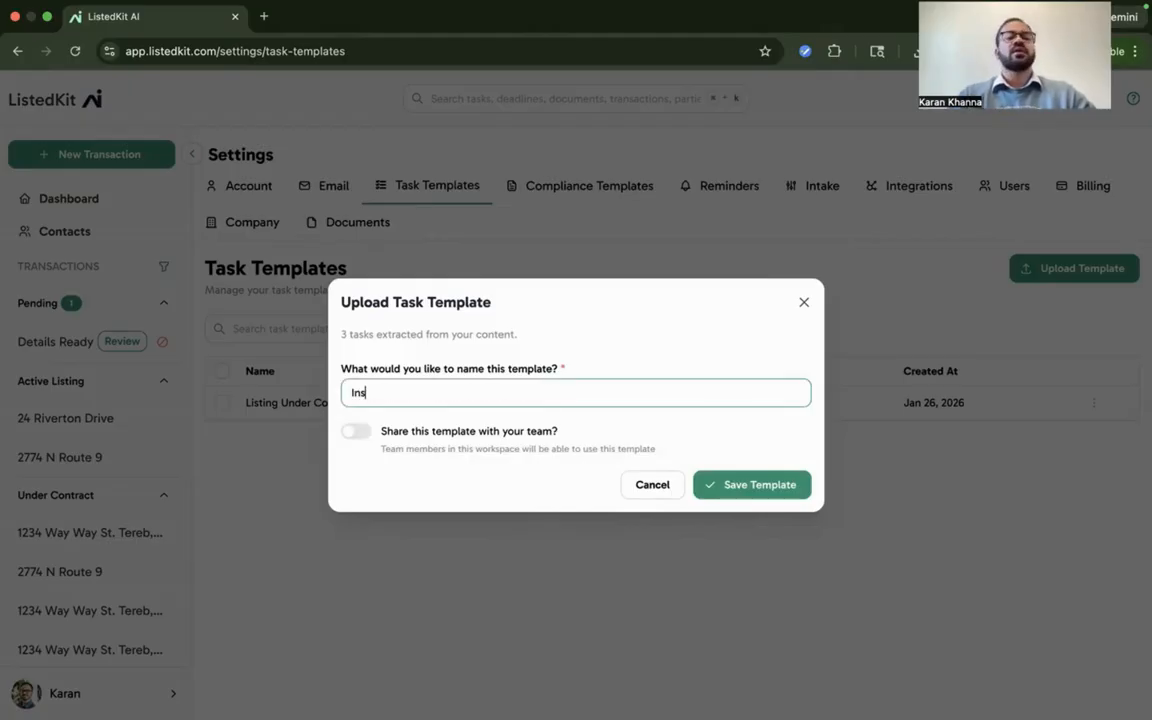
{"action": "type", "text": "pection De"}
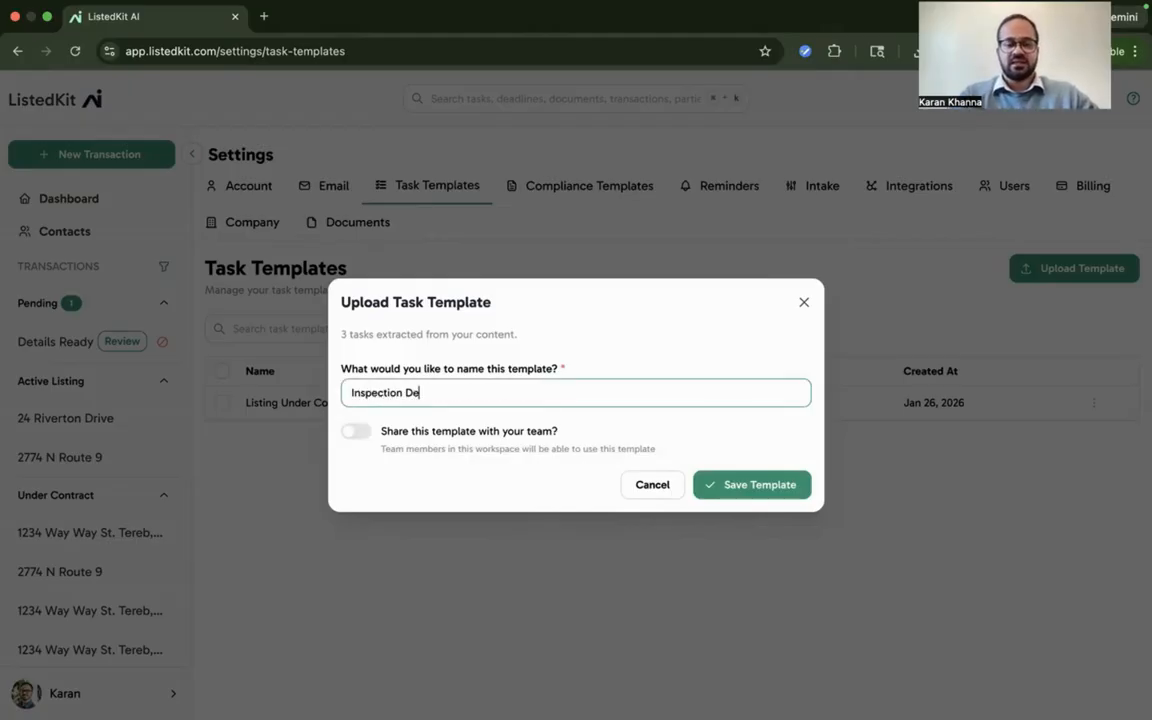
{"action": "type", "text": "layed Template"}
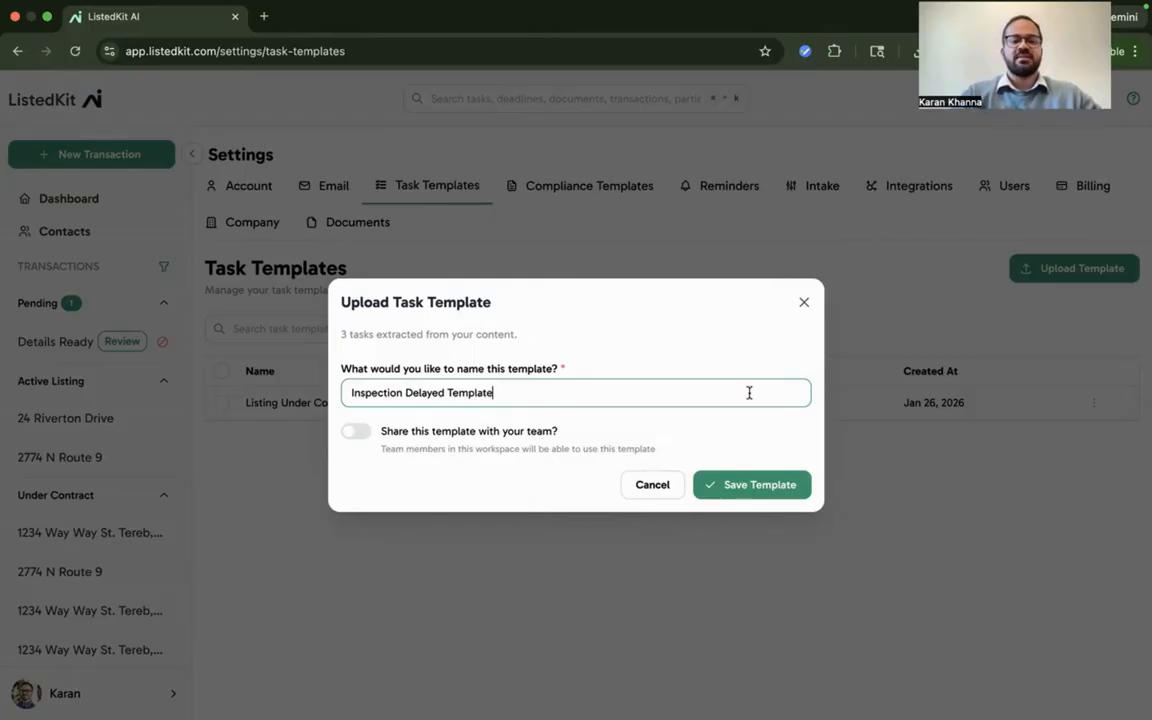
{"action": "left_click", "coordinate": [733, 483]}
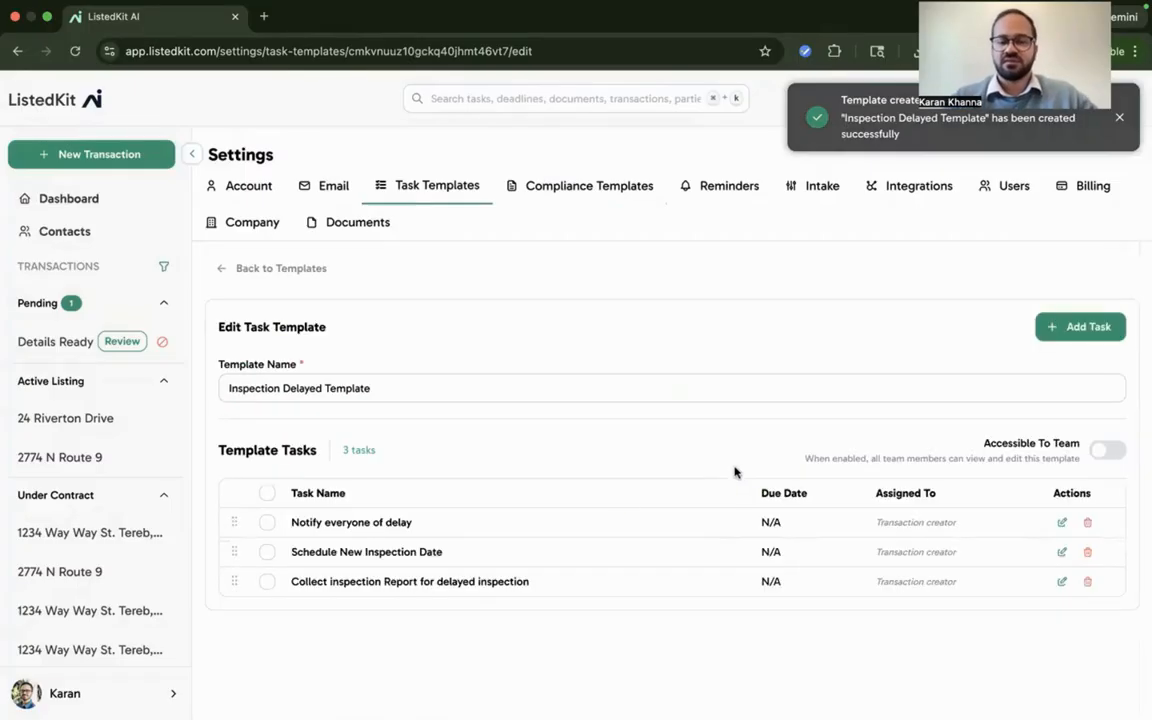
{"action": "left_click", "coordinate": [245, 268]}
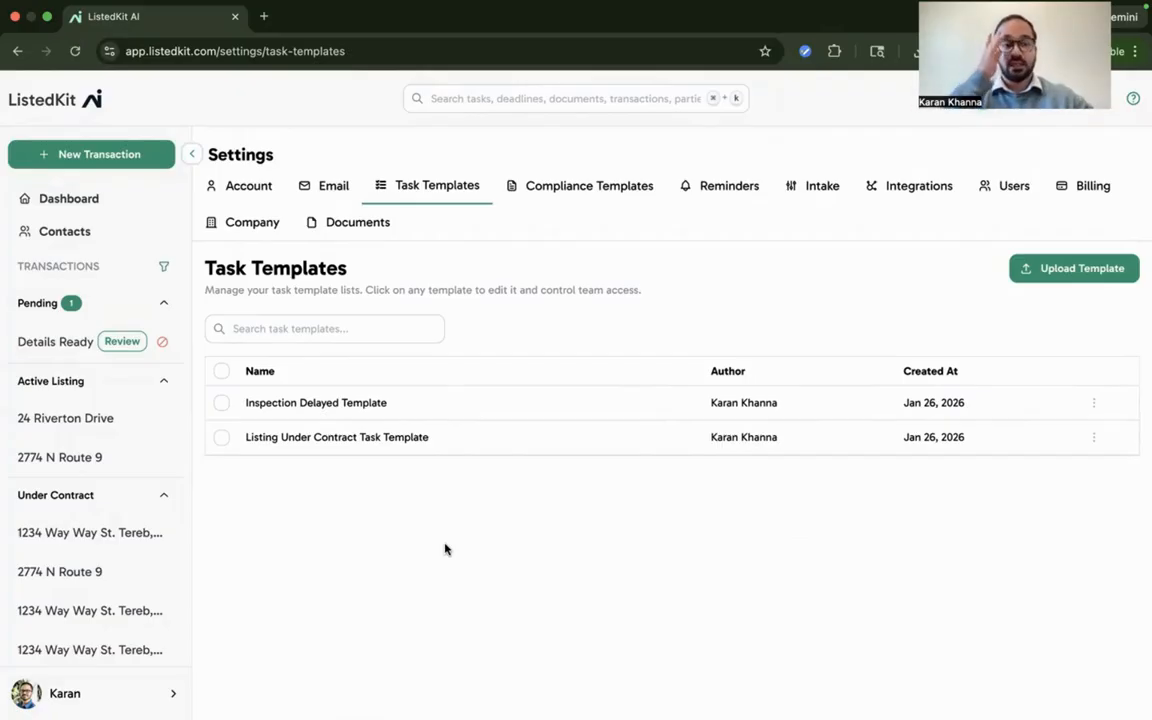
Step: Open the pending transaction's review, go through its property, party, financing and term details, and continue to the timeline
{"action": "left_click", "coordinate": [120, 341]}
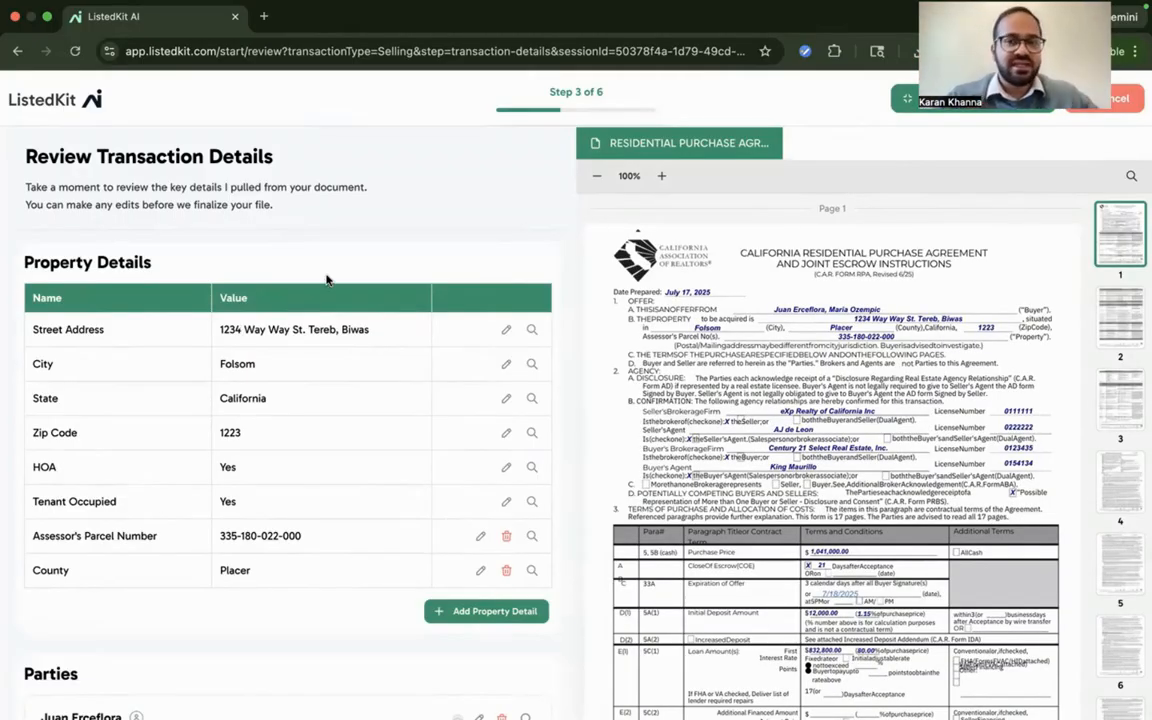
{"action": "scroll", "coordinate": [342, 335], "scroll_direction": "down", "scroll_amount": 10}
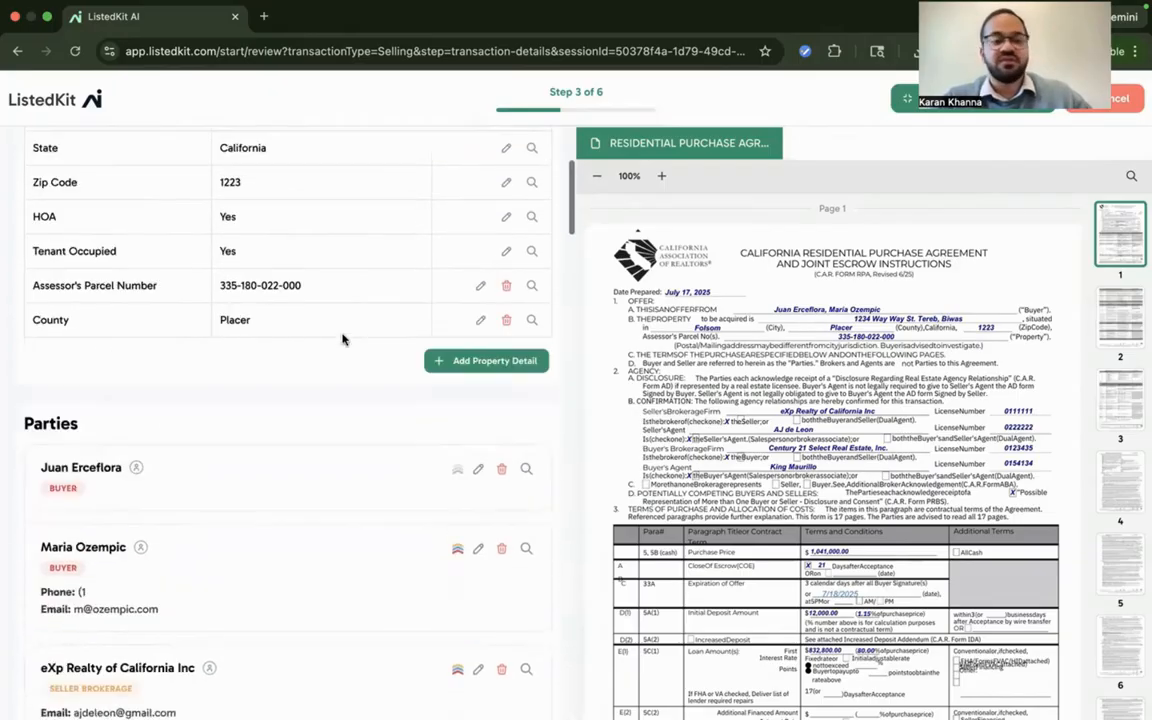
{"action": "scroll", "coordinate": [344, 338], "scroll_direction": "down", "scroll_amount": 10}
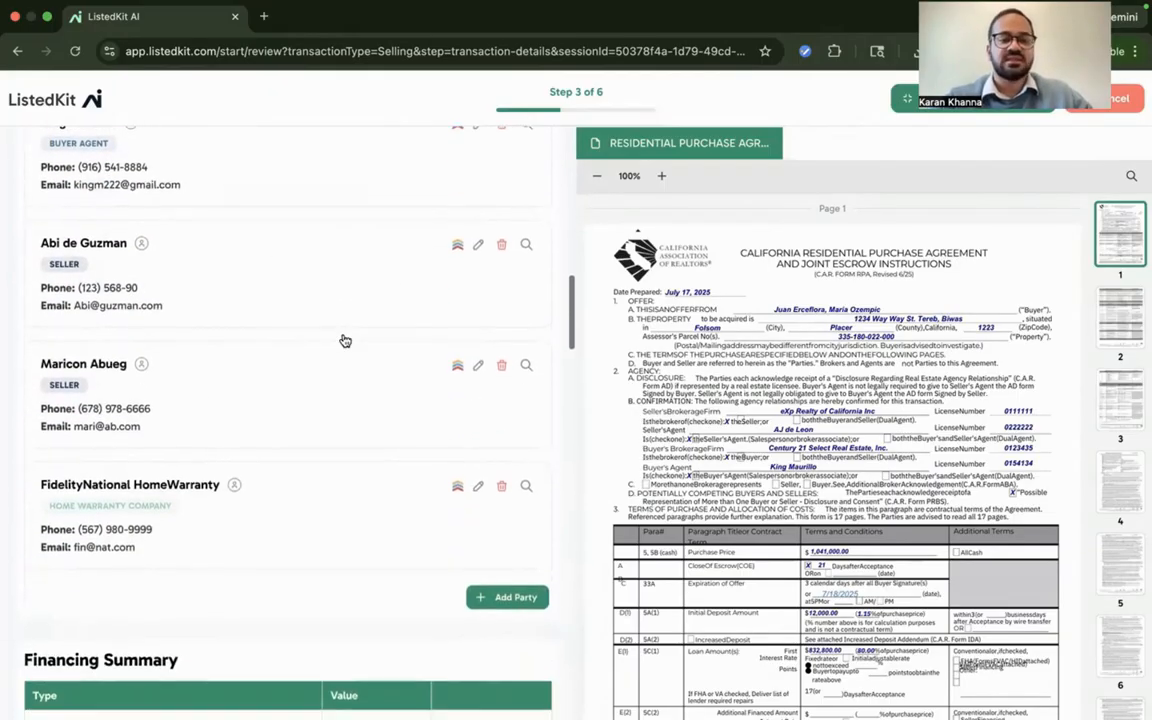
{"action": "scroll", "coordinate": [342, 336], "scroll_direction": "down", "scroll_amount": 15}
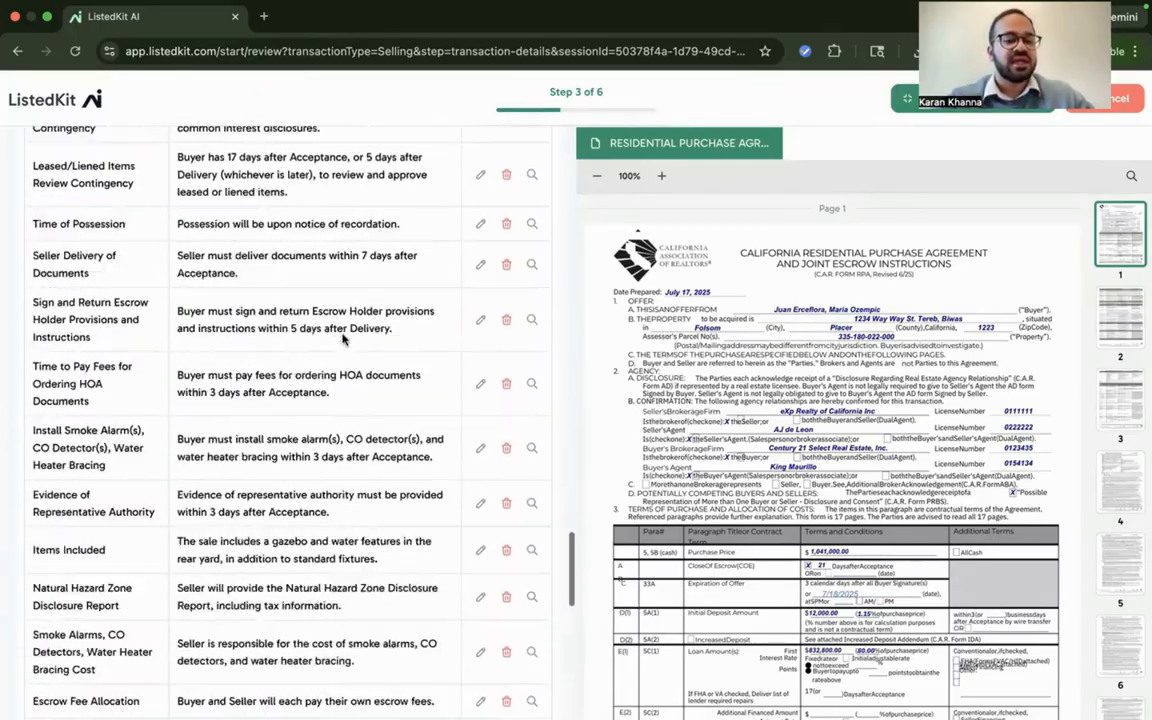
{"action": "scroll", "coordinate": [342, 339], "scroll_direction": "down", "scroll_amount": 5}
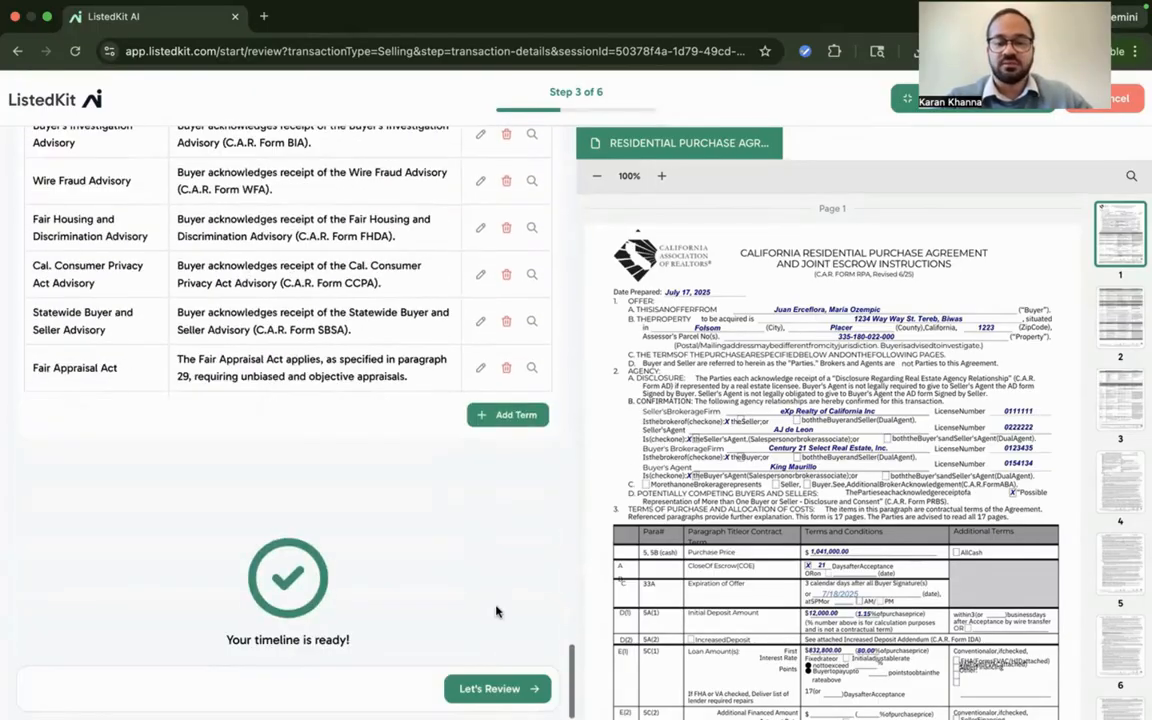
{"action": "left_click", "coordinate": [468, 689]}
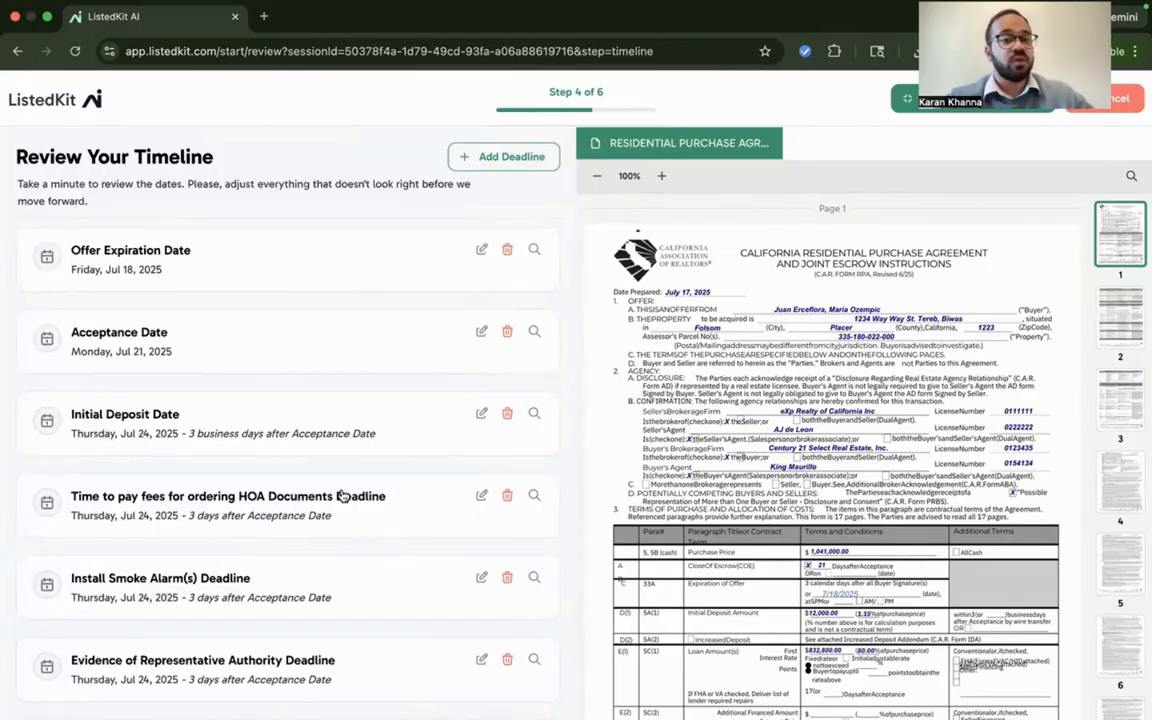
Step: Review the transaction's timeline deadlines through the Close Of Escrow Date and proceed to planning the workflow
{"action": "scroll", "coordinate": [341, 495], "scroll_direction": "down", "scroll_amount": 2}
{"action": "scroll", "coordinate": [342, 492], "scroll_direction": "down", "scroll_amount": 1}
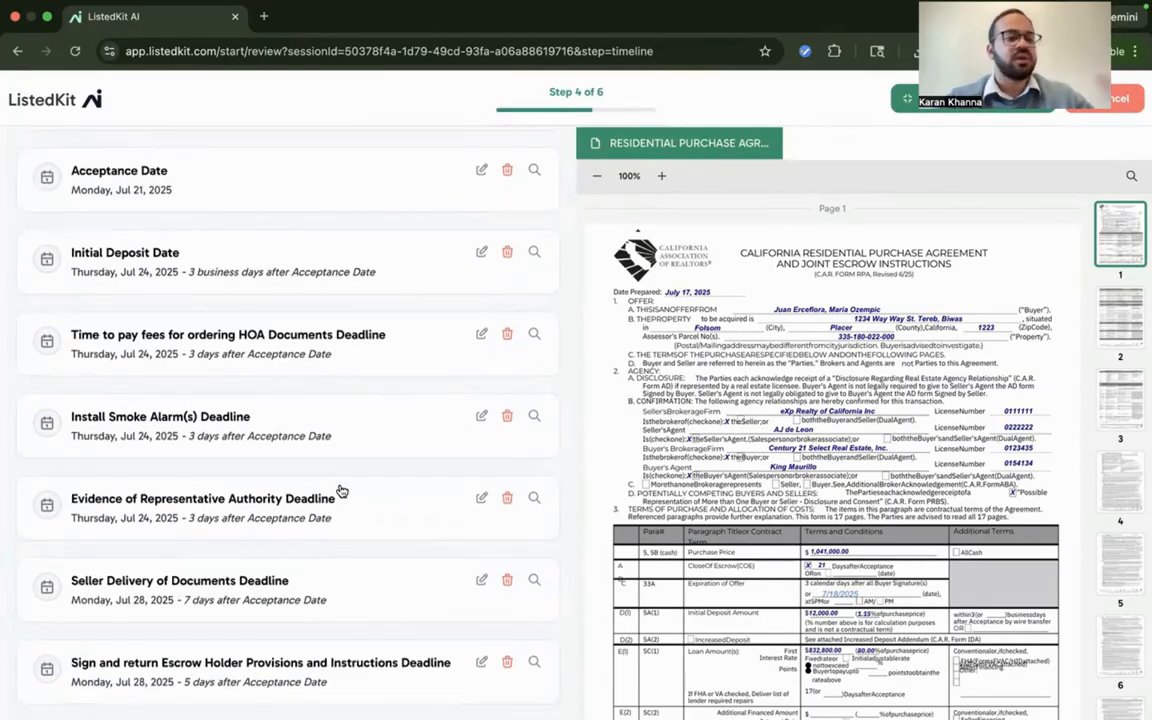
{"action": "scroll", "coordinate": [341, 490], "scroll_direction": "down", "scroll_amount": 7}
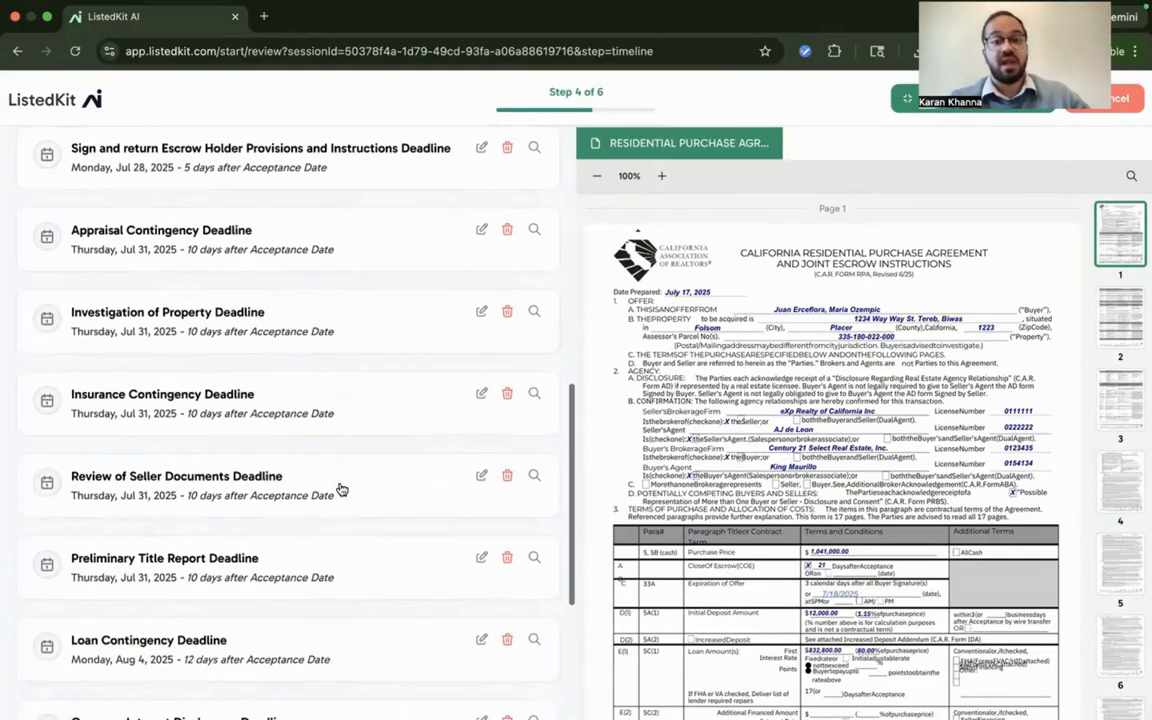
{"action": "scroll", "coordinate": [341, 490], "scroll_direction": "down", "scroll_amount": 4}
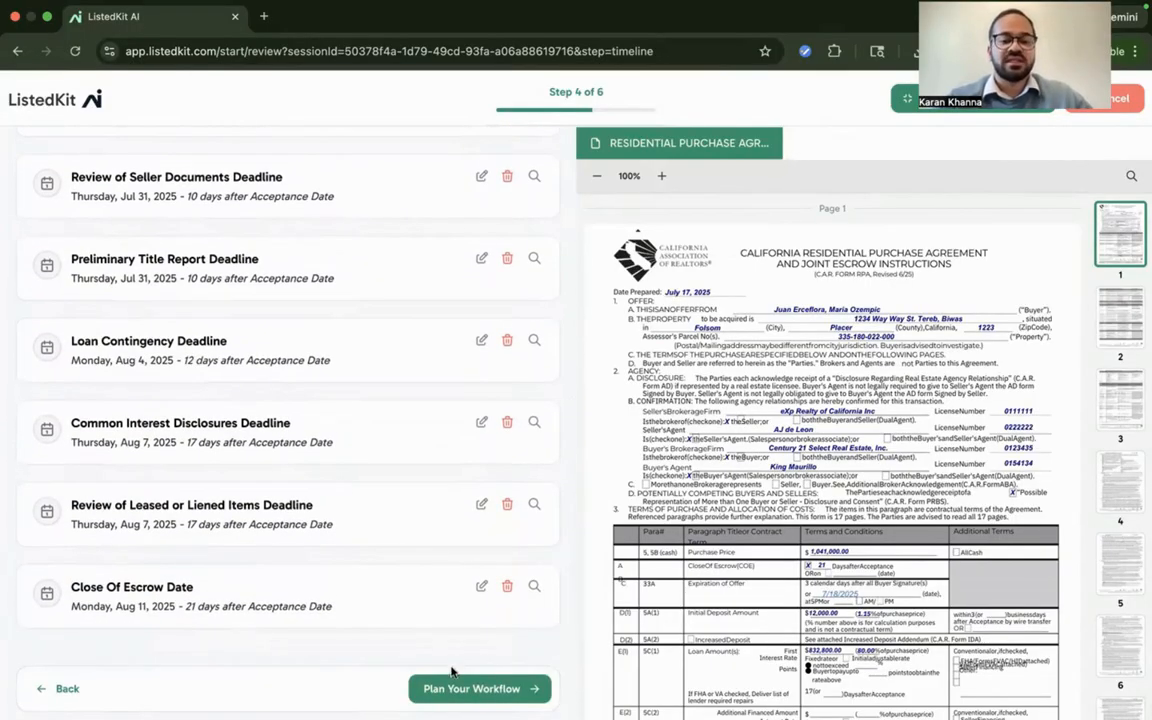
{"action": "left_click", "coordinate": [457, 685]}
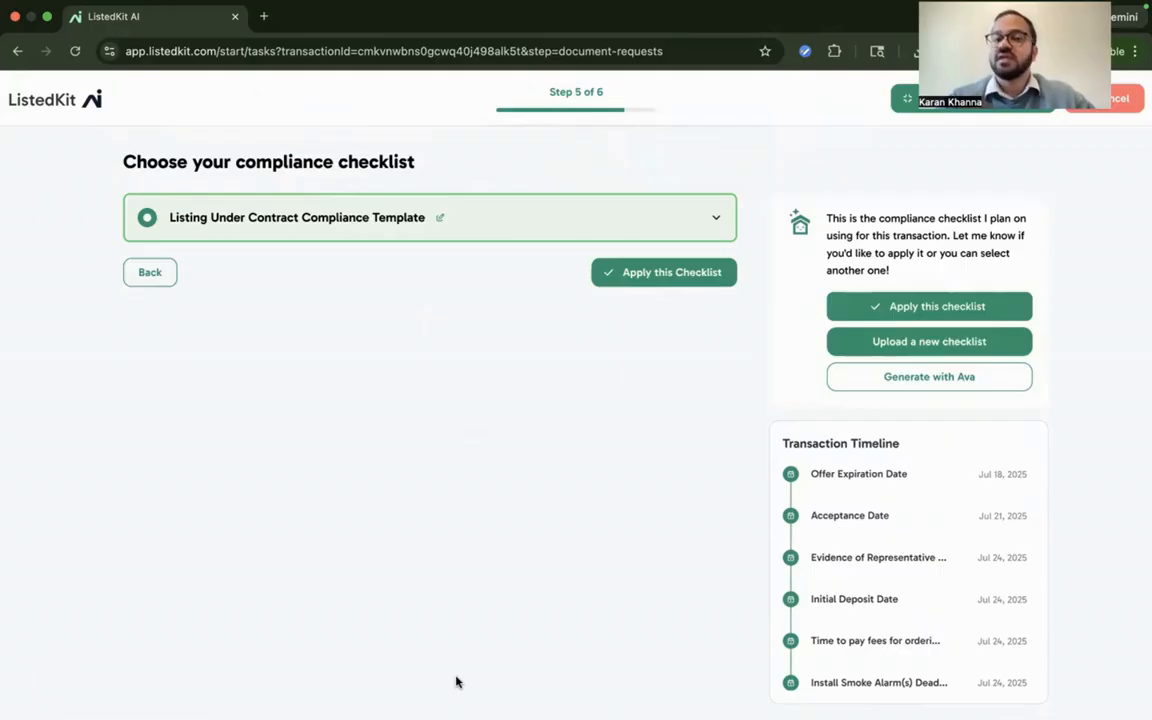
Step: Preview the documents in the Listing Under Contract Compliance Template and apply that checklist to the transaction
{"action": "left_click", "coordinate": [719, 220]}
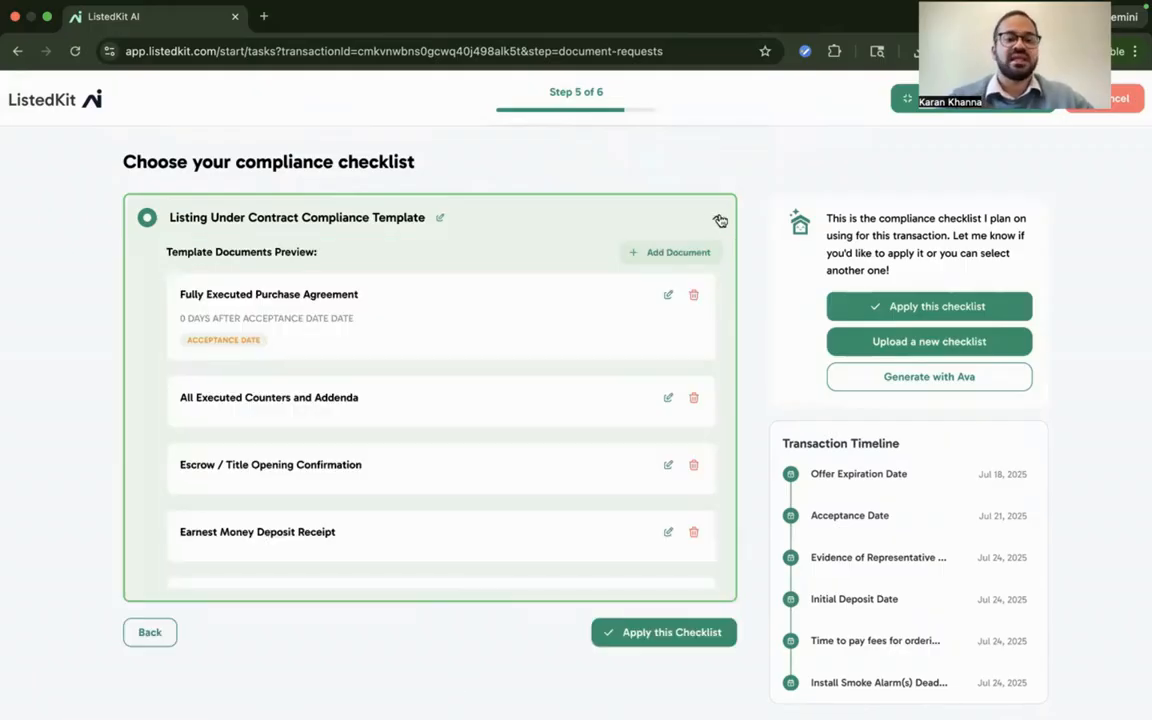
{"action": "scroll", "coordinate": [537, 399], "scroll_direction": "down", "scroll_amount": 5}
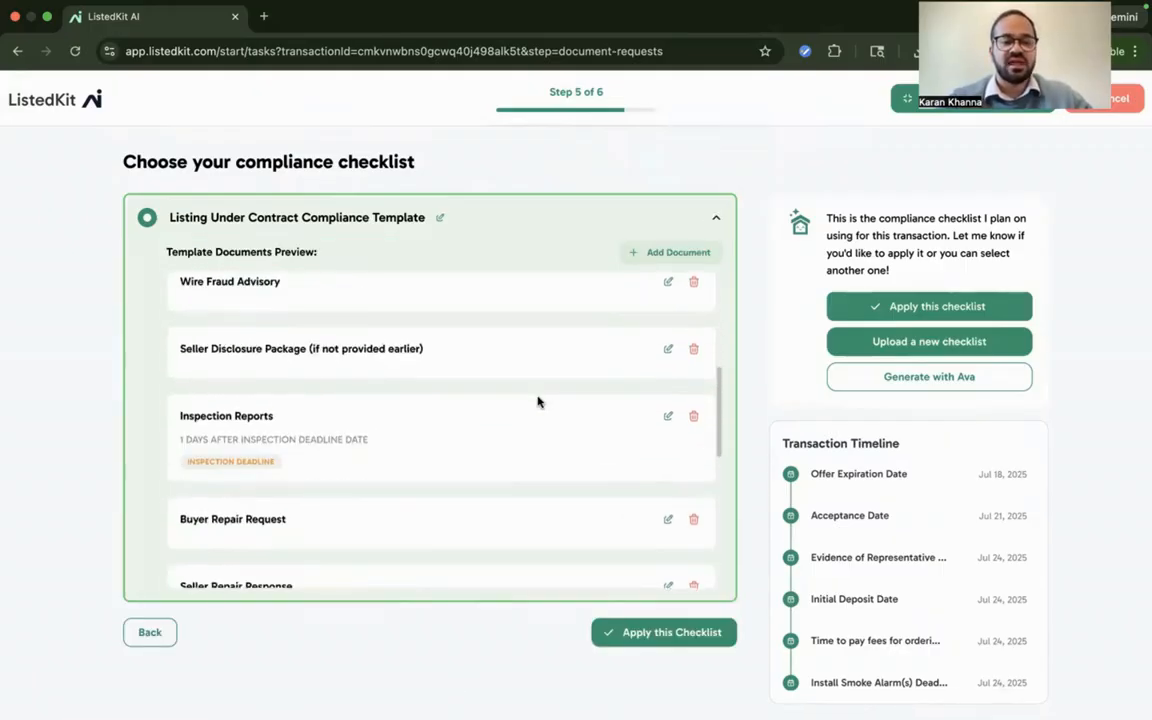
{"action": "scroll", "coordinate": [537, 399], "scroll_direction": "up", "scroll_amount": 5}
{"action": "left_click", "coordinate": [716, 217]}
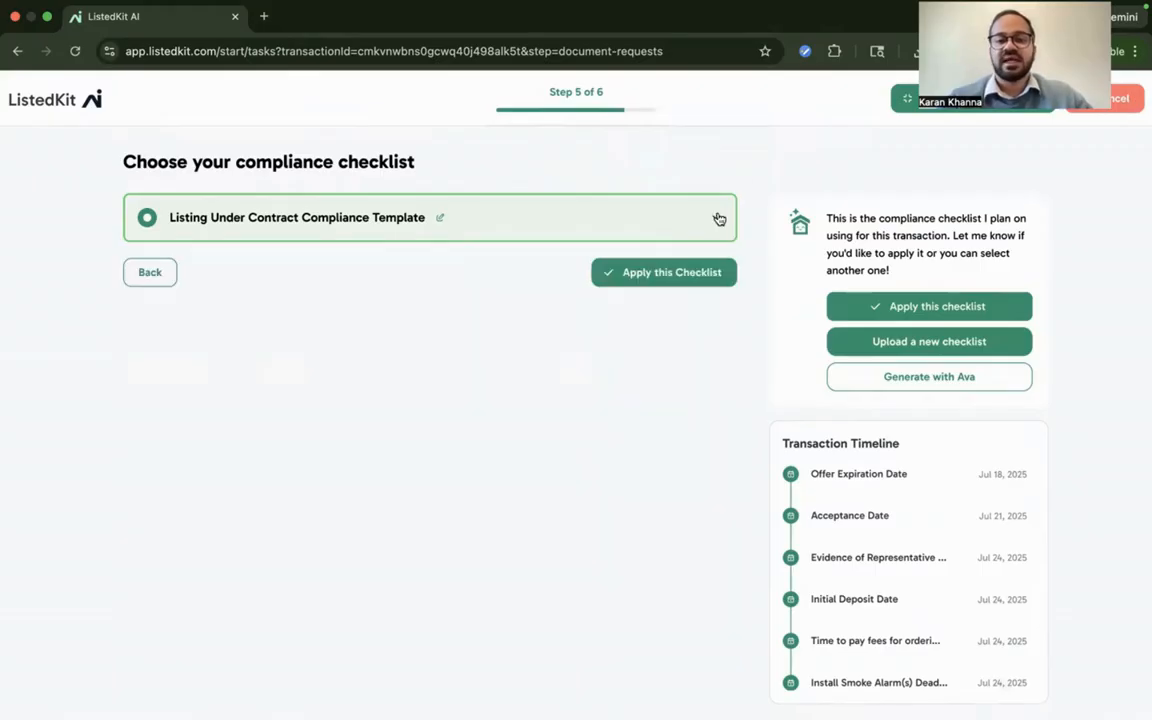
{"action": "left_click", "coordinate": [697, 283]}
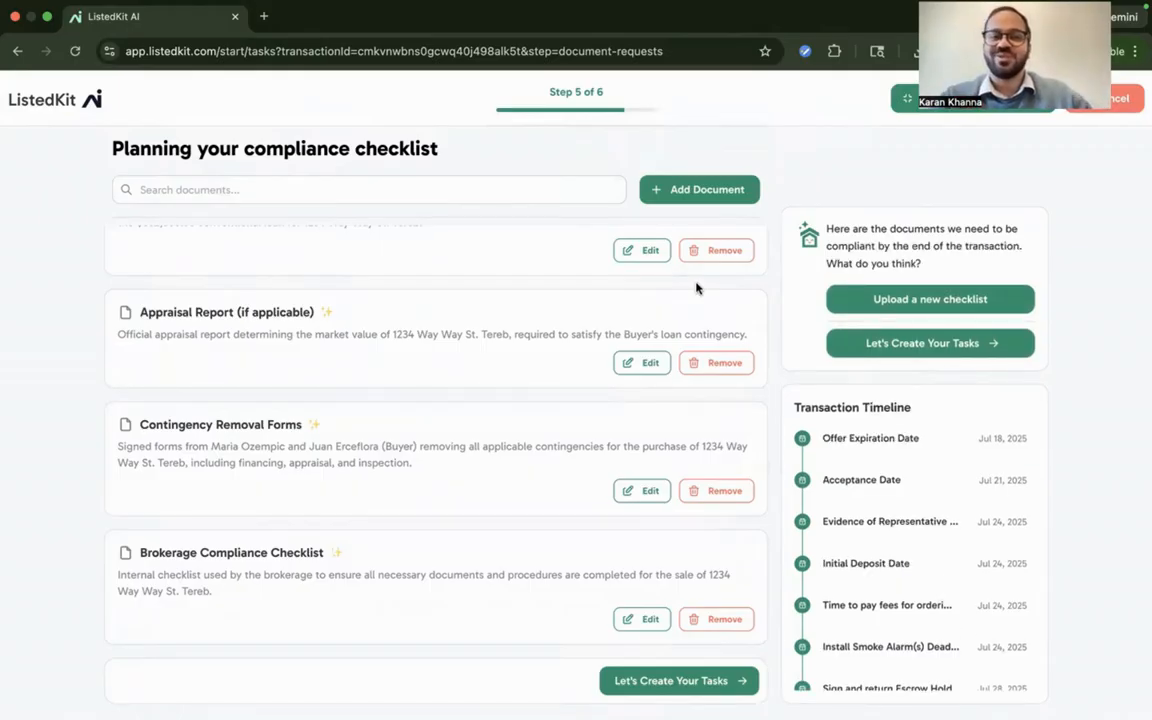
Step: Continue to task creation and apply the Listing Under Contract Task Template to the transaction
{"action": "left_click", "coordinate": [669, 678]}
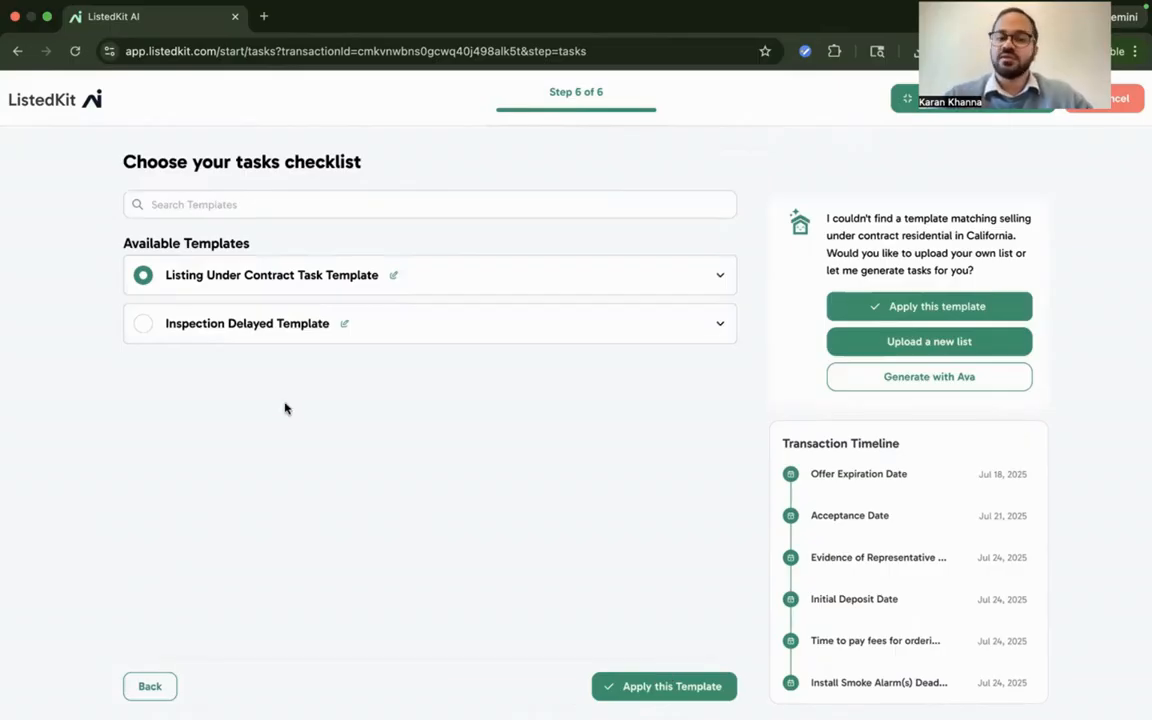
{"action": "left_click", "coordinate": [648, 687]}
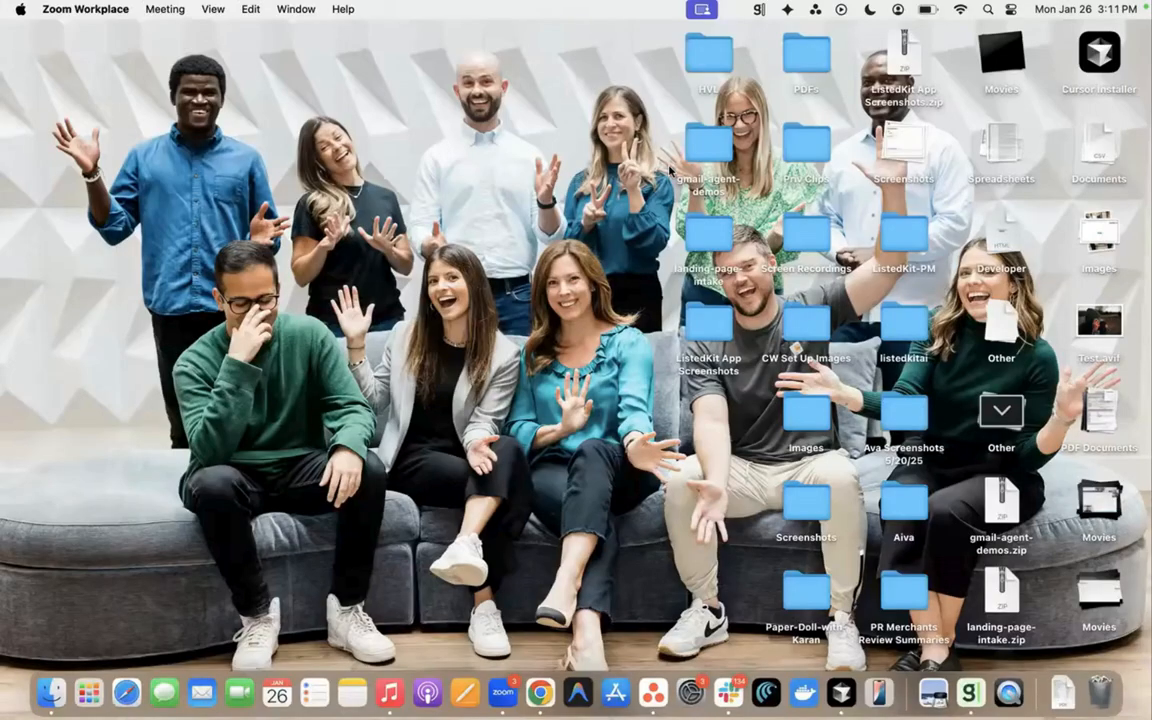
Step: Switch back to the ListedKit window and minimize the transaction intake to return to the task template settings
{"action": "key", "text": "ctrl+Up"}
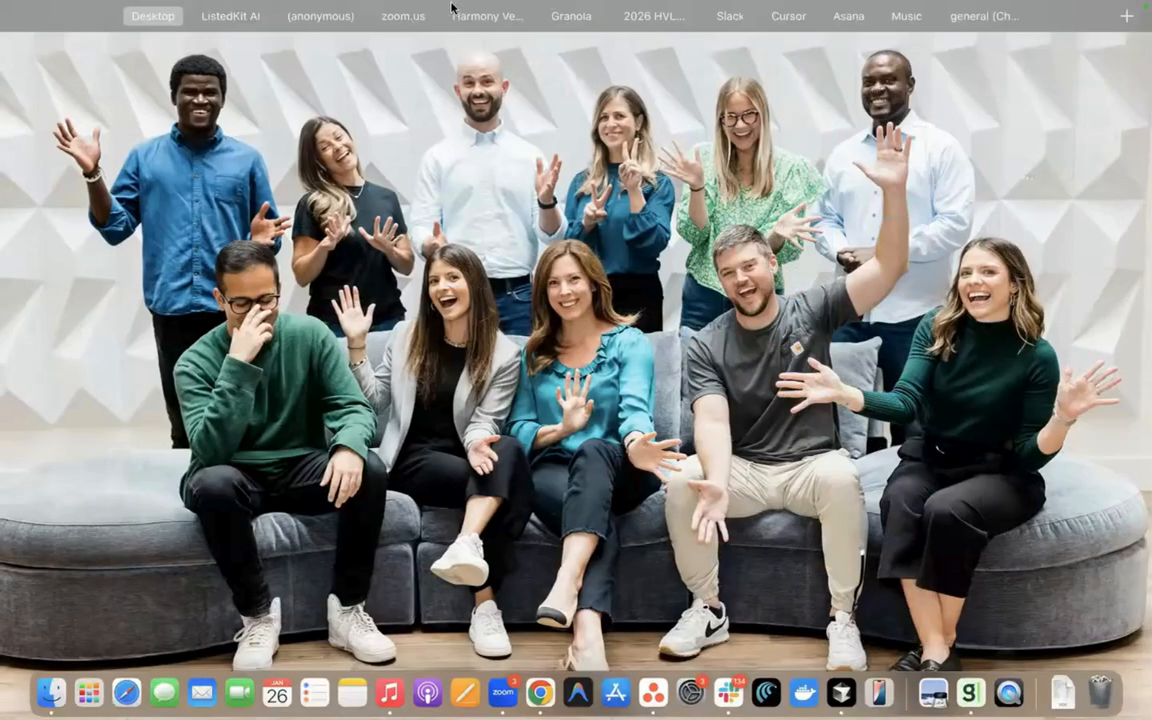
{"action": "left_click", "coordinate": [227, 51]}
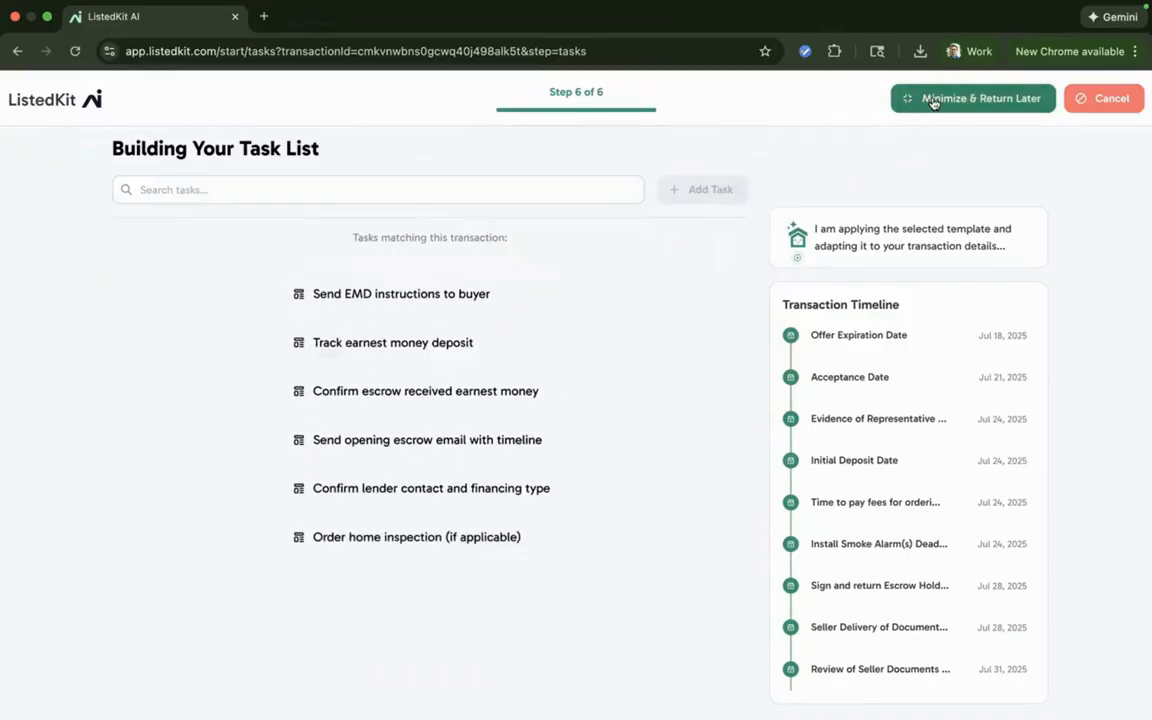
{"action": "left_click", "coordinate": [931, 98]}
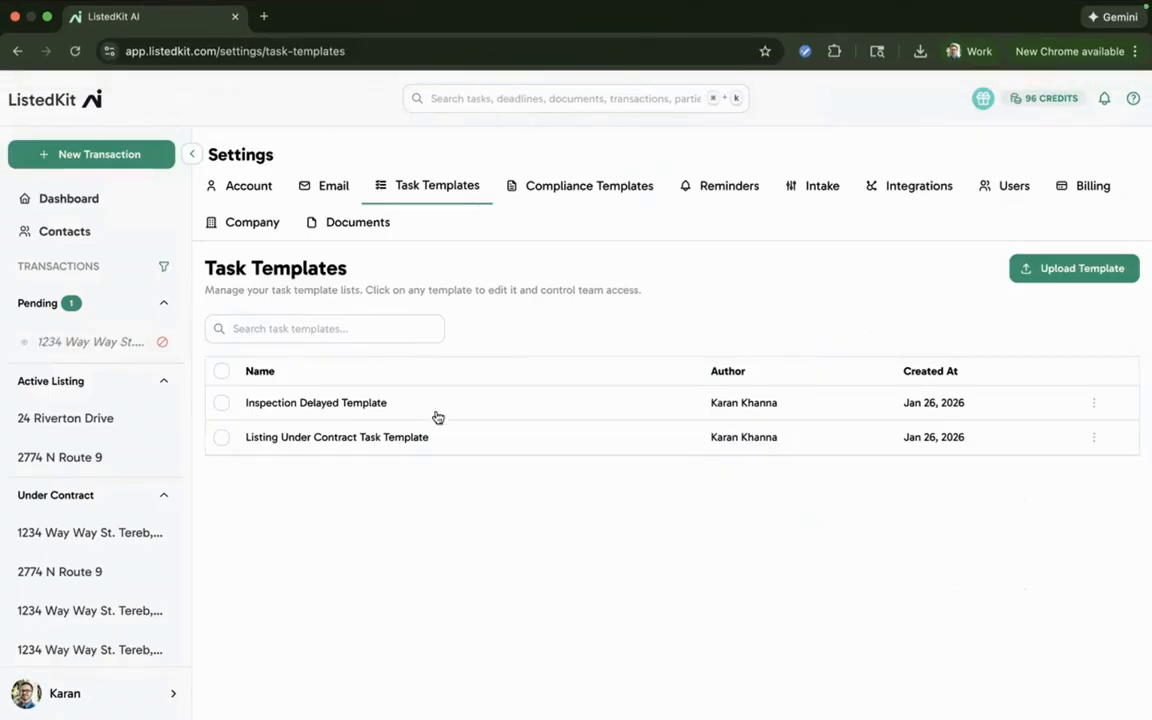
Step: Open the first Under Contract transaction and write "Add the inspection delayed task template" in its assistant chat
{"action": "left_click", "coordinate": [97, 543]}
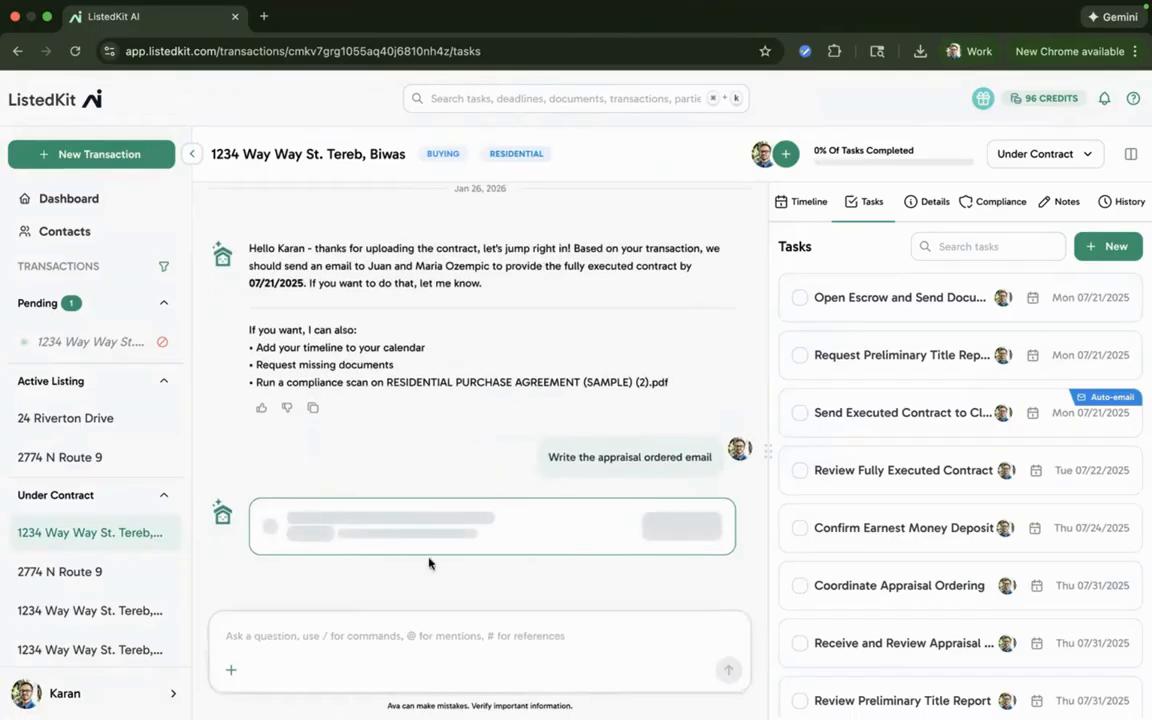
{"action": "left_click", "coordinate": [336, 636]}
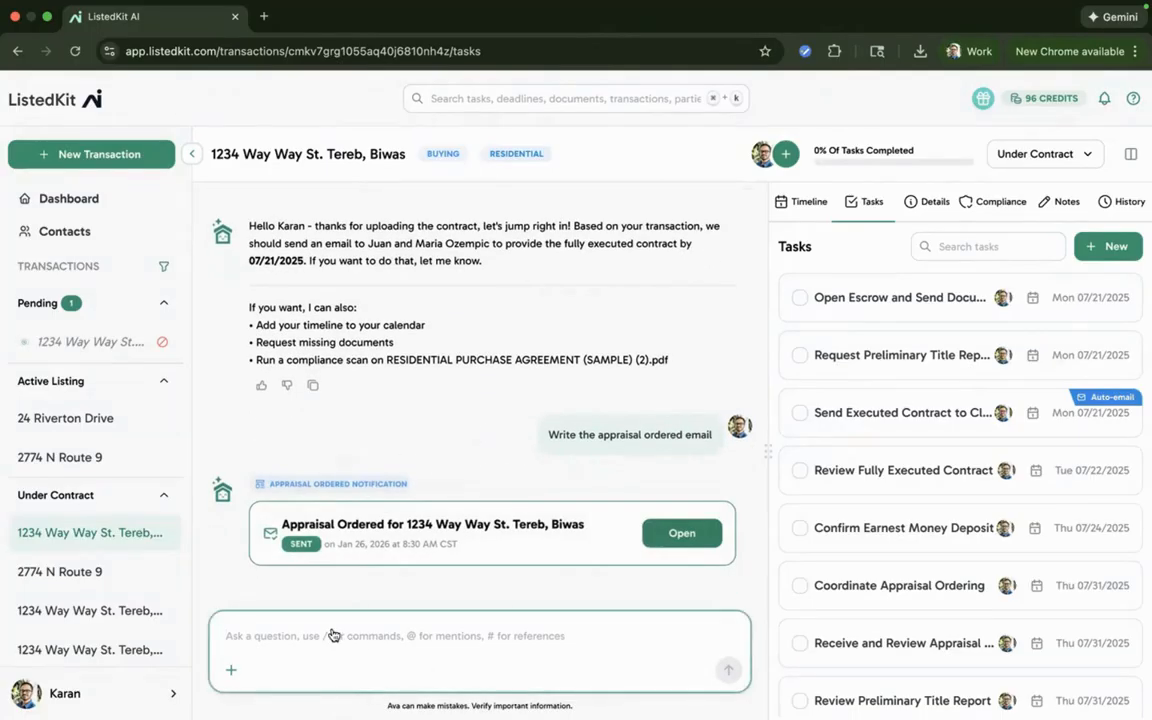
{"action": "type", "text": "Add the inspection delayed task template"}
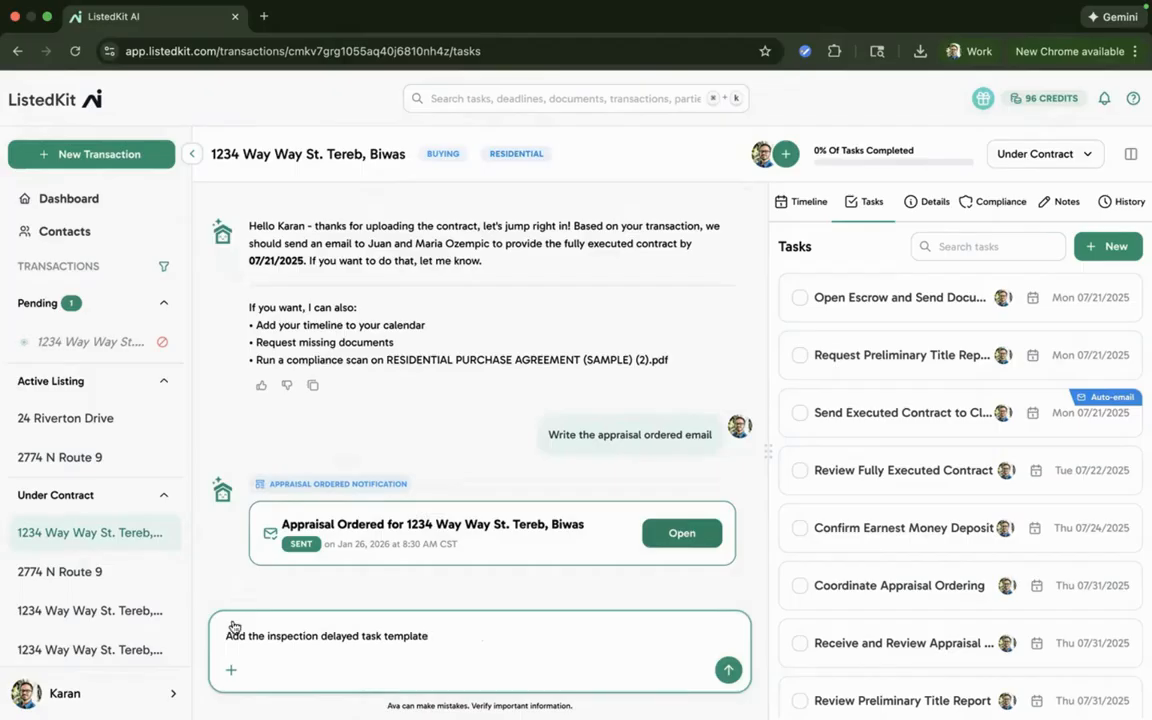
Step: Put "Inspection got delayed," in front of the drafted chat request and send it
{"action": "type", "text": "Inspection gt"}
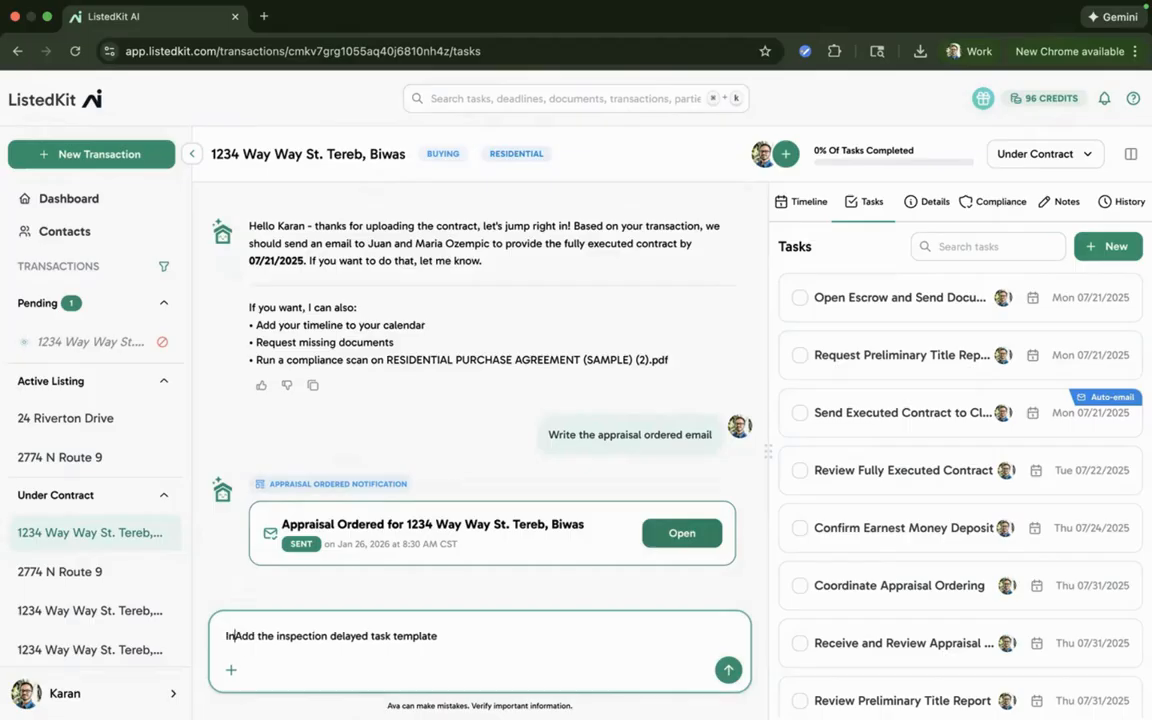
{"action": "key", "text": "BackSpace"}
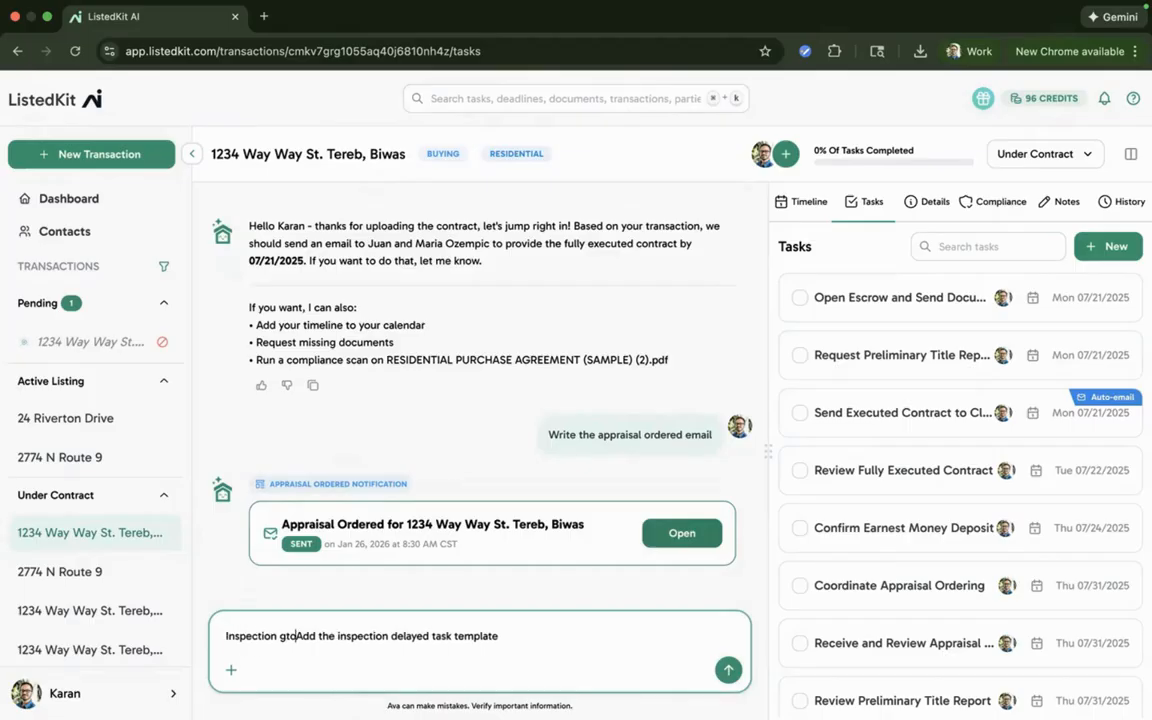
{"action": "type", "text": "ot delayed"}
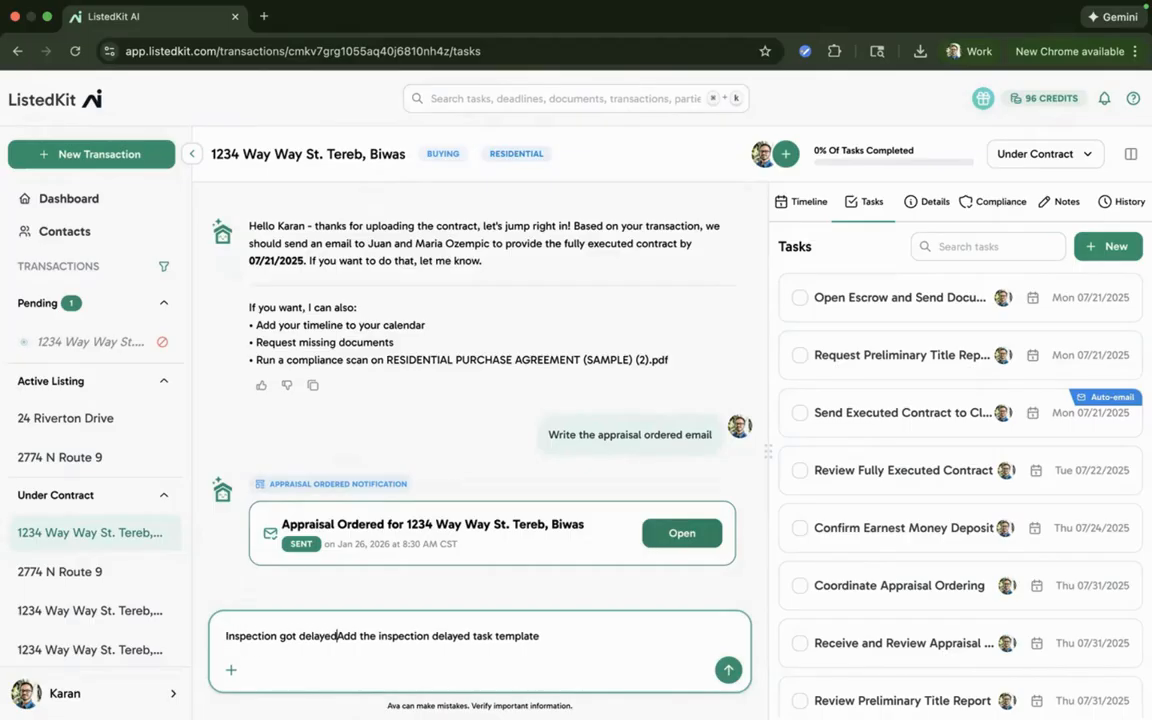
{"action": "type", "text": ","}
{"action": "key", "text": "Return"}
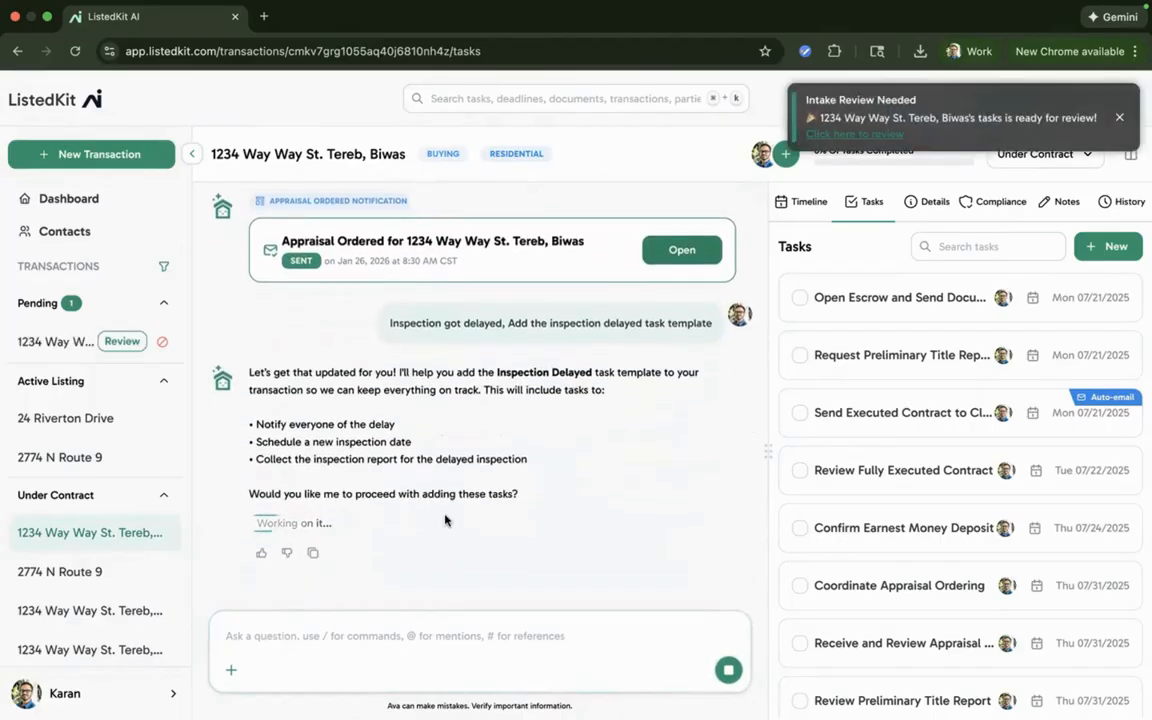
Step: Dismiss the intake notification and approve all the assistant's proposed task-creation actions for the delayed inspection
{"action": "left_click", "coordinate": [1119, 117]}
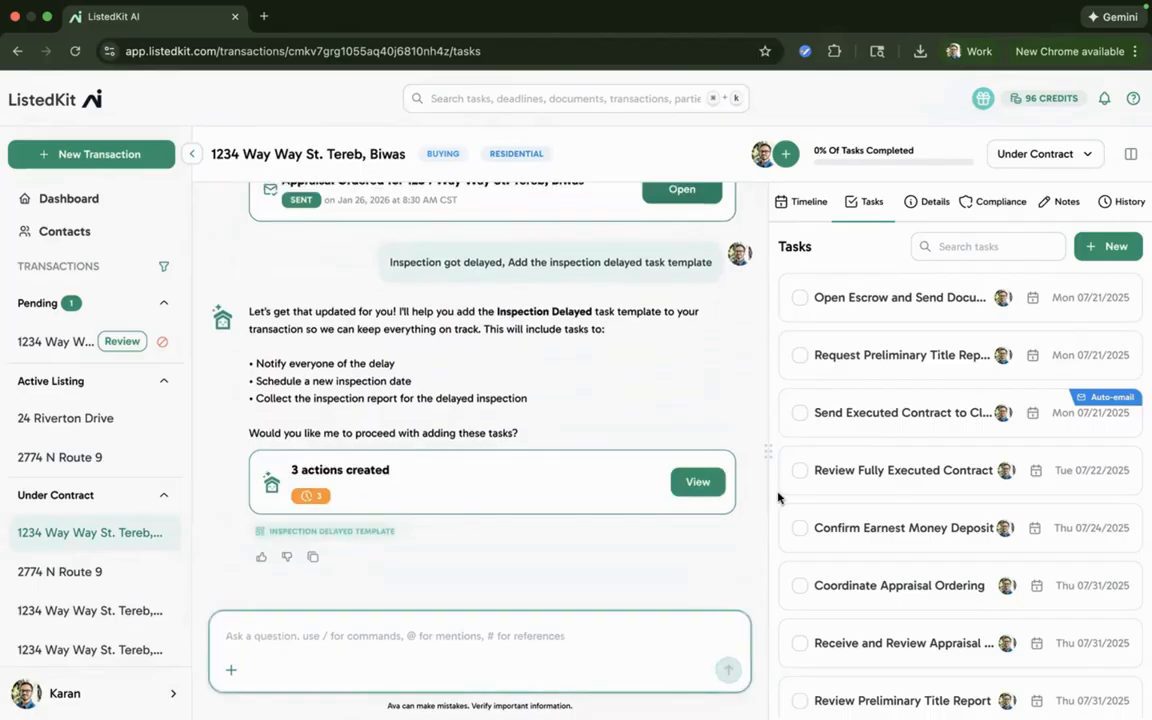
{"action": "left_click", "coordinate": [704, 498]}
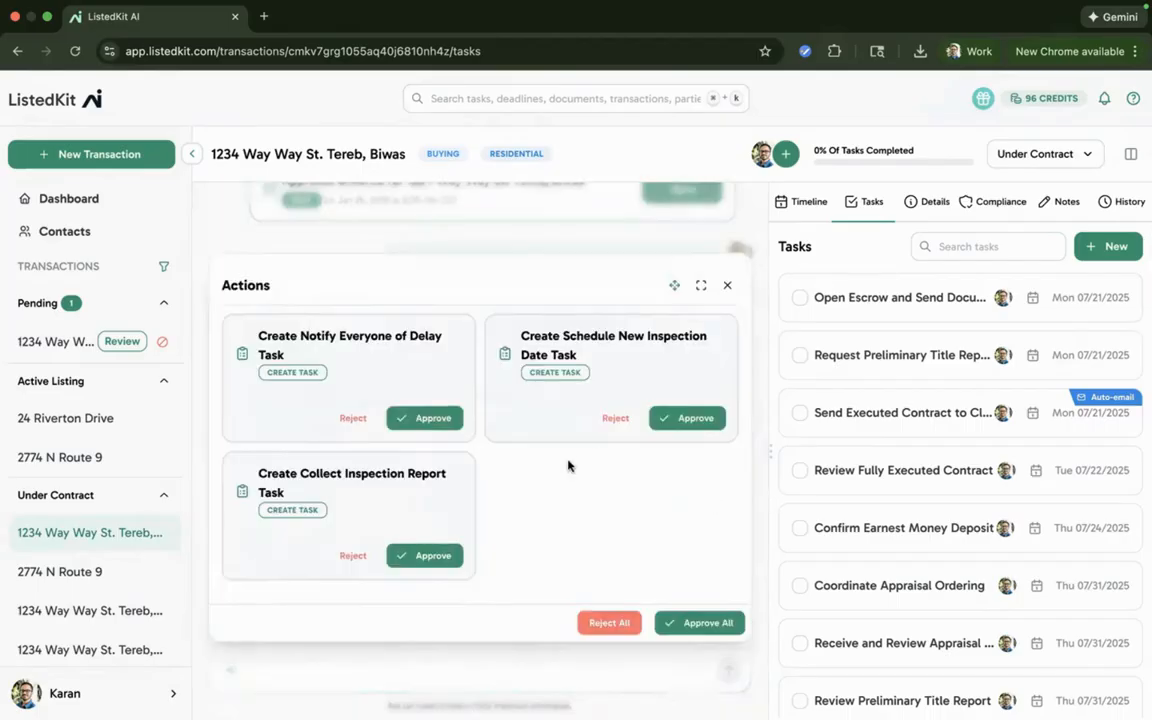
{"action": "left_click", "coordinate": [700, 622]}
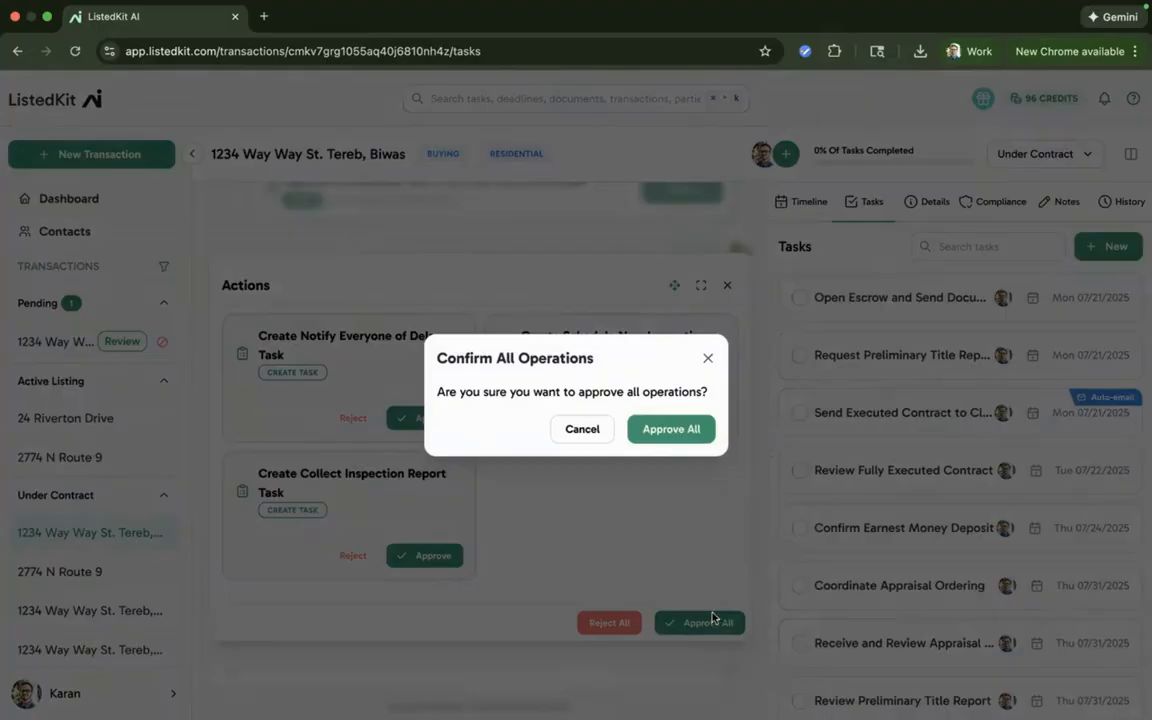
{"action": "left_click", "coordinate": [662, 437]}
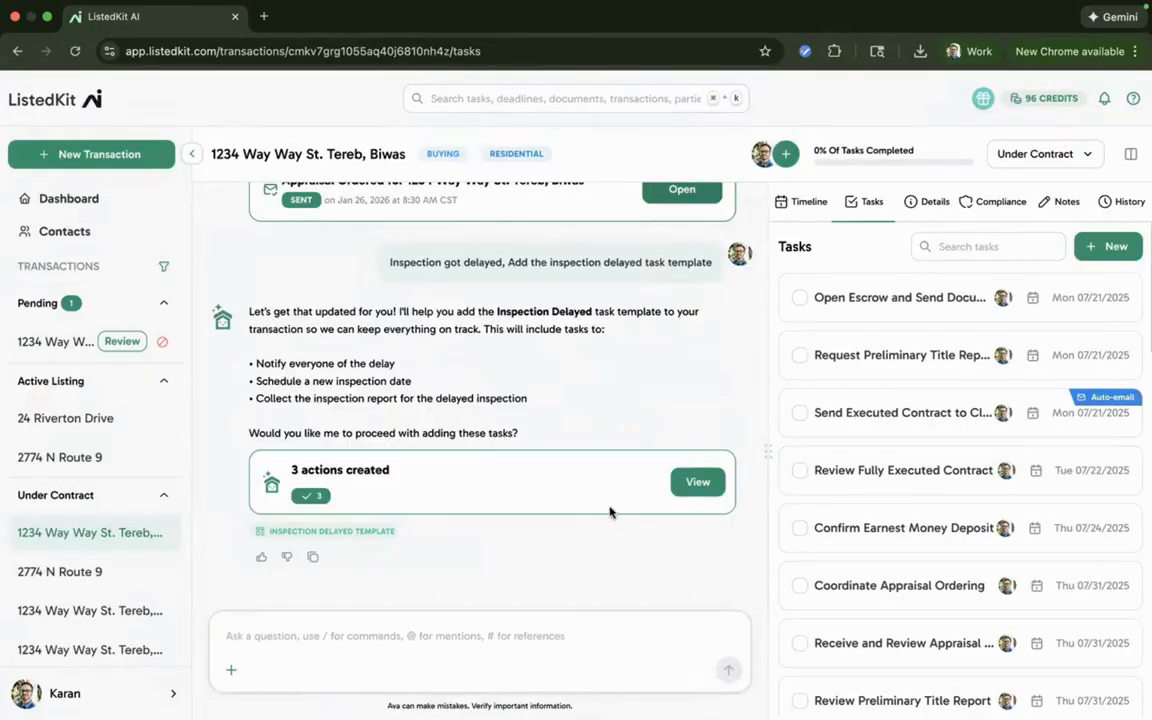
Step: Return to the task templates list in the account settings
{"action": "left_click", "coordinate": [162, 693]}
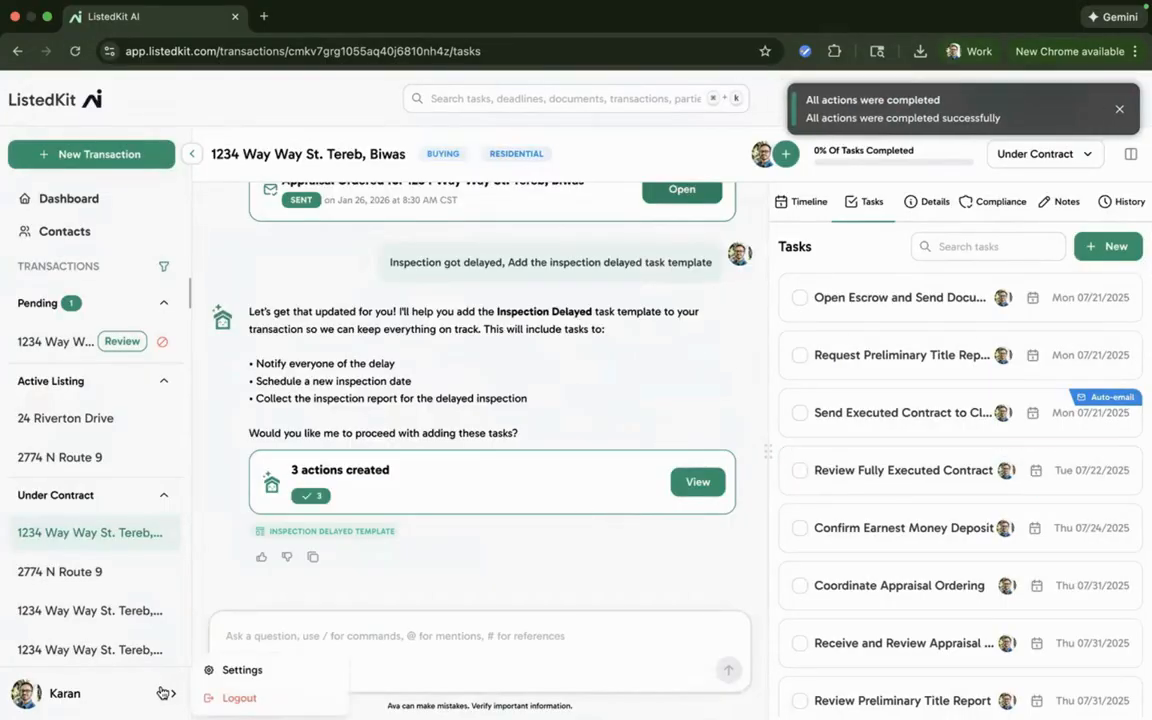
{"action": "left_click", "coordinate": [242, 669]}
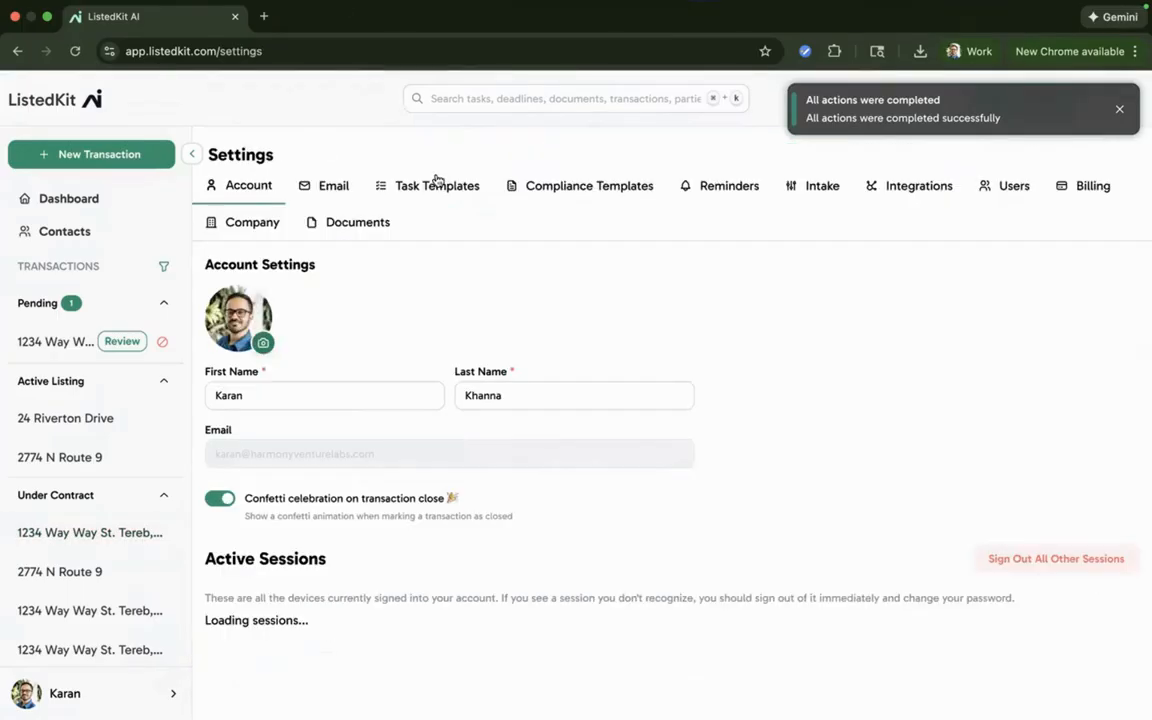
{"action": "left_click", "coordinate": [436, 182]}
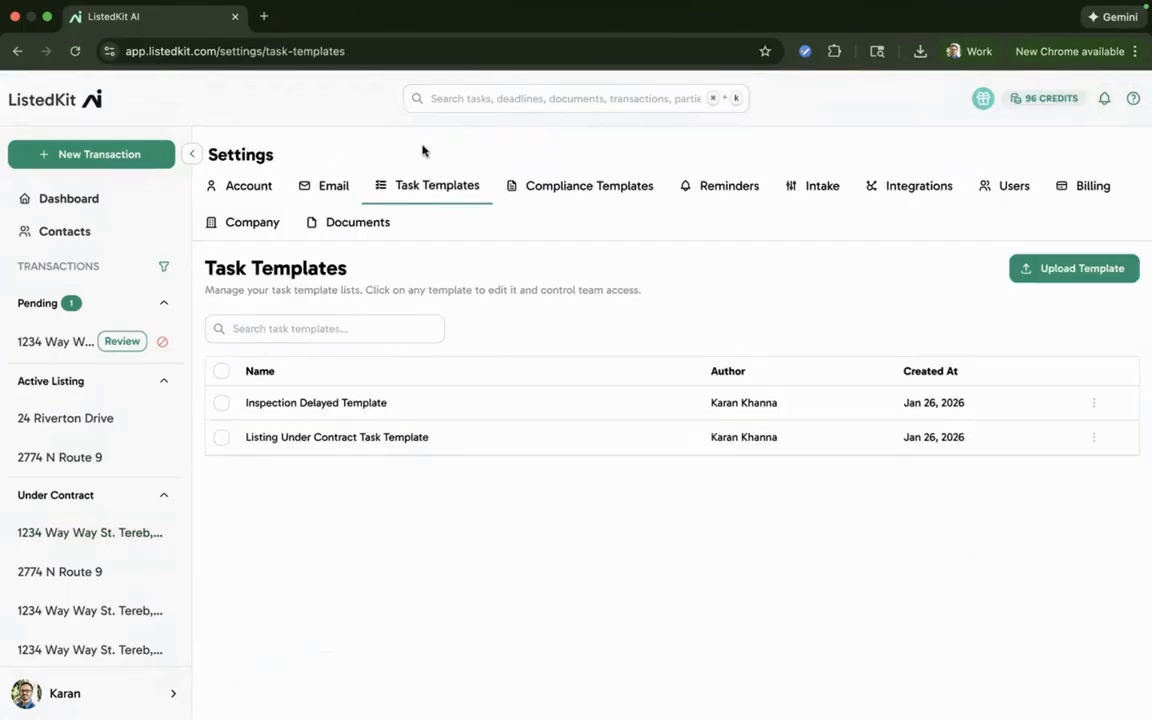